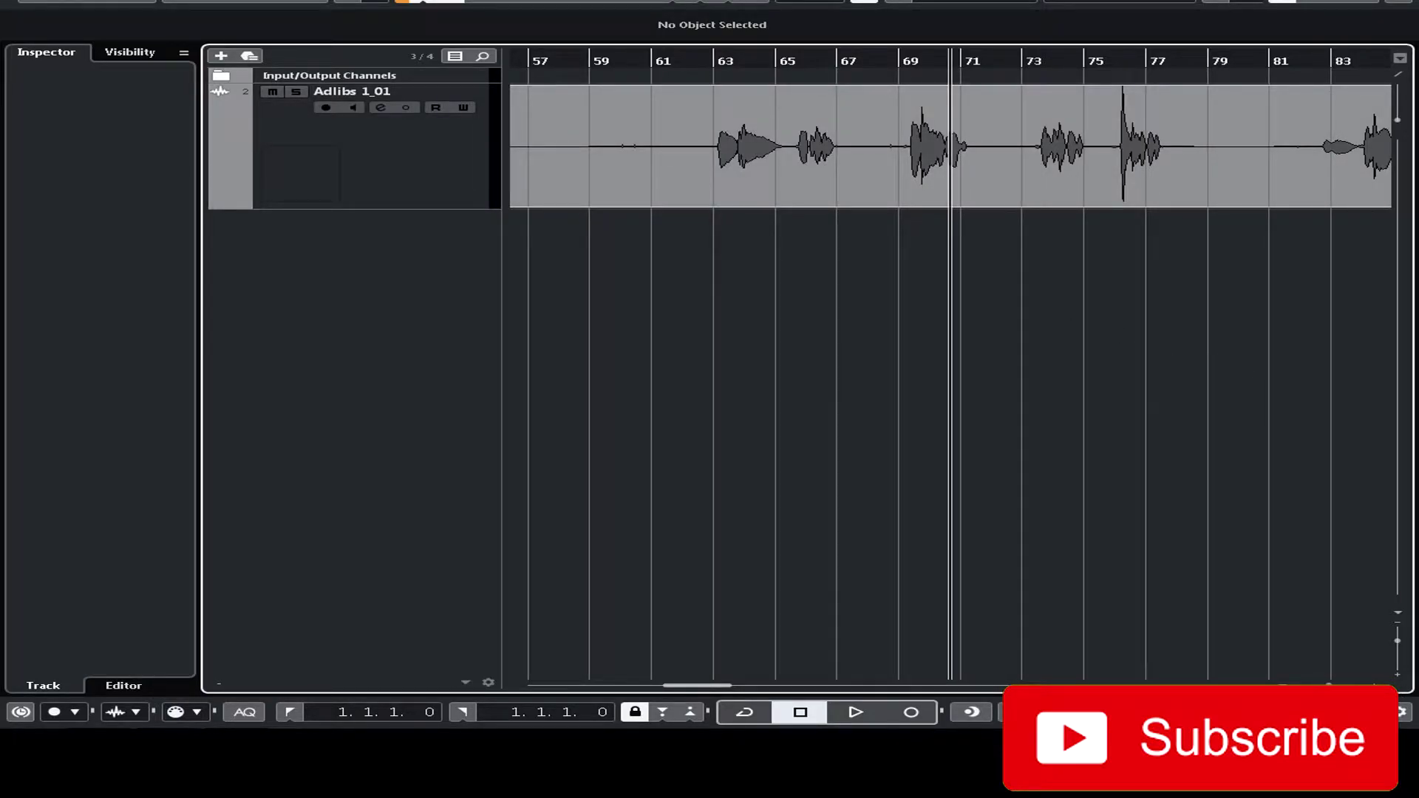
Zoom in horizontally around the playhead so bars 68–73 of the Adlibs 1_01 vocal fill the view
key("h")
key("h")
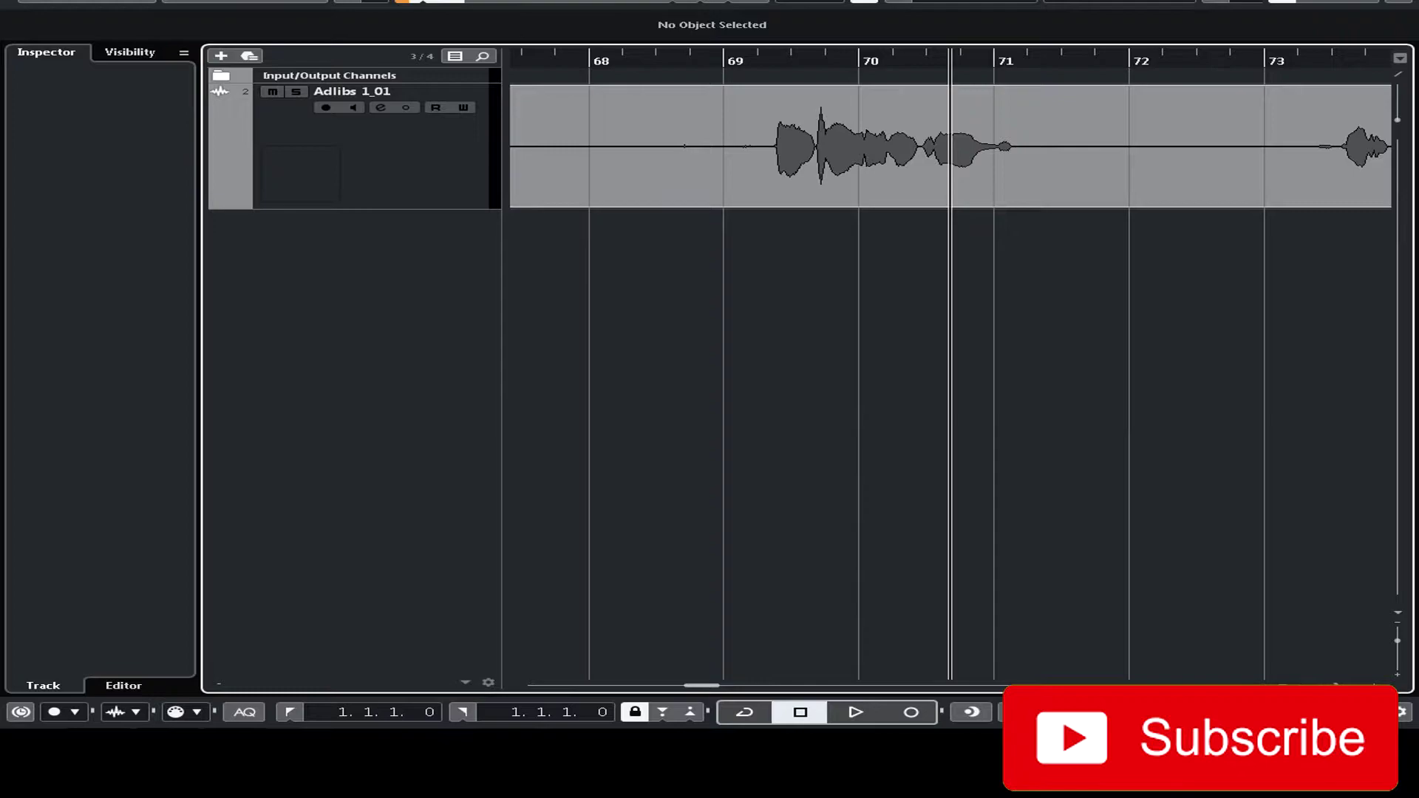
Zoom closer to bars 69–72 and audition the Adlibs 1_01 vocal phrase
key("g")
key("h")
key("h")
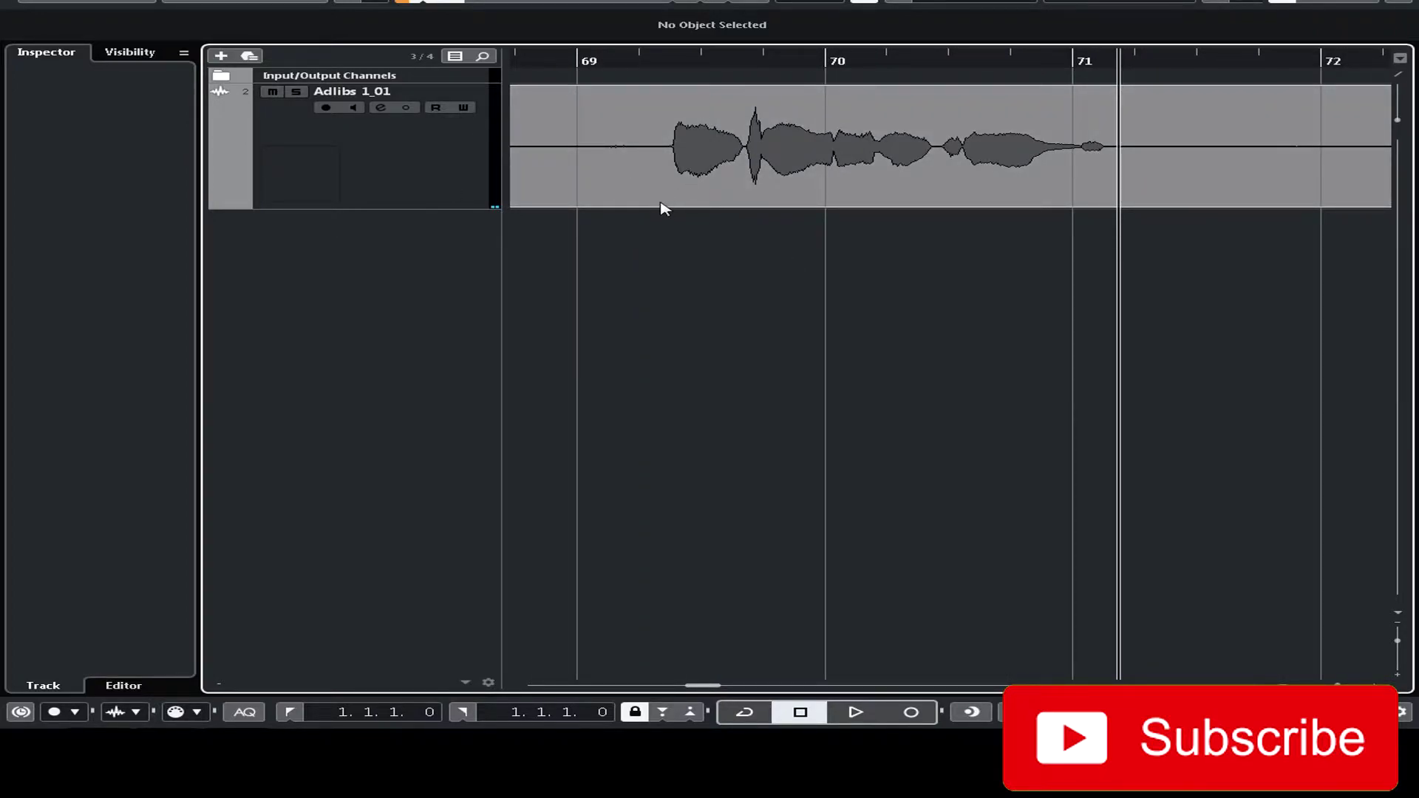
left_click(668, 66)
key("space")
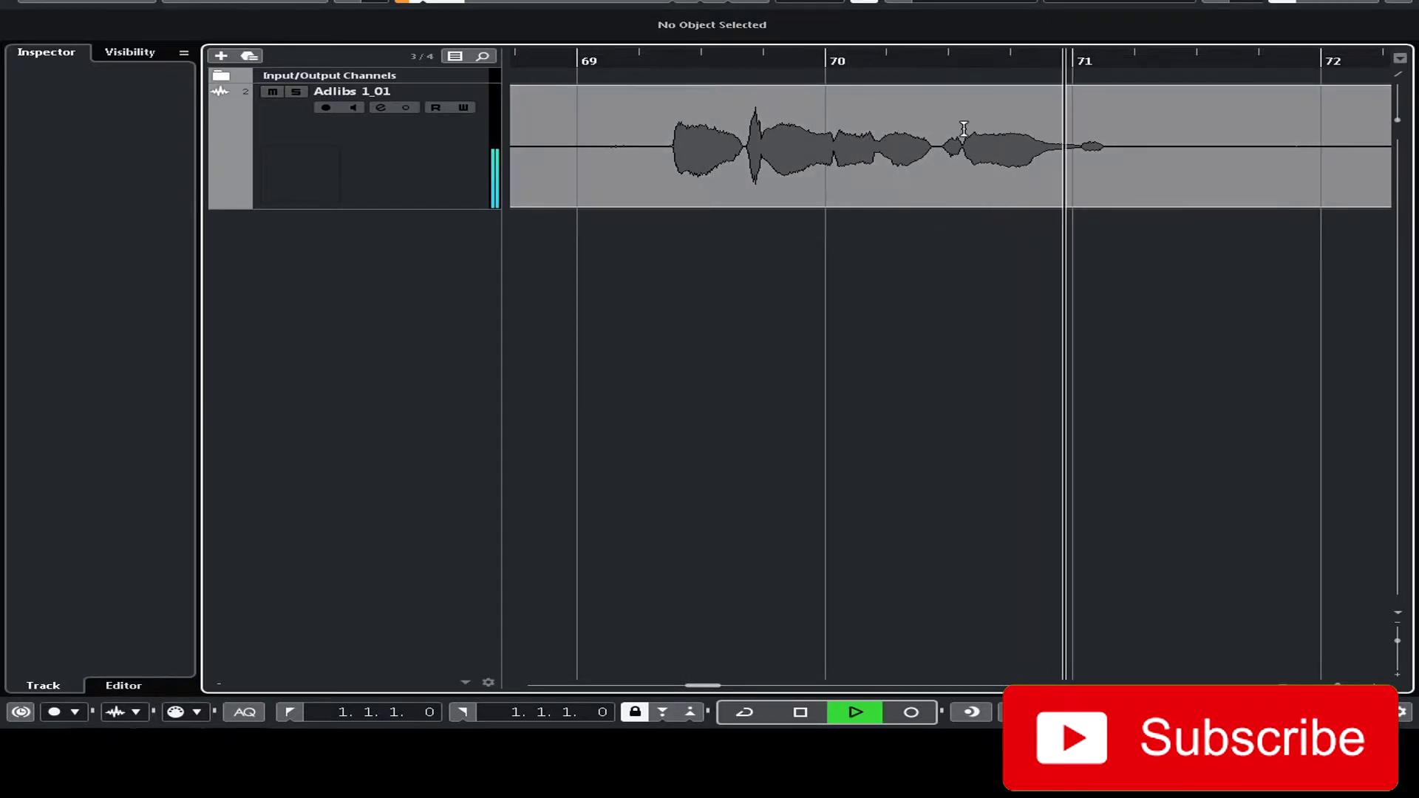
left_click(975, 64)
key("space")
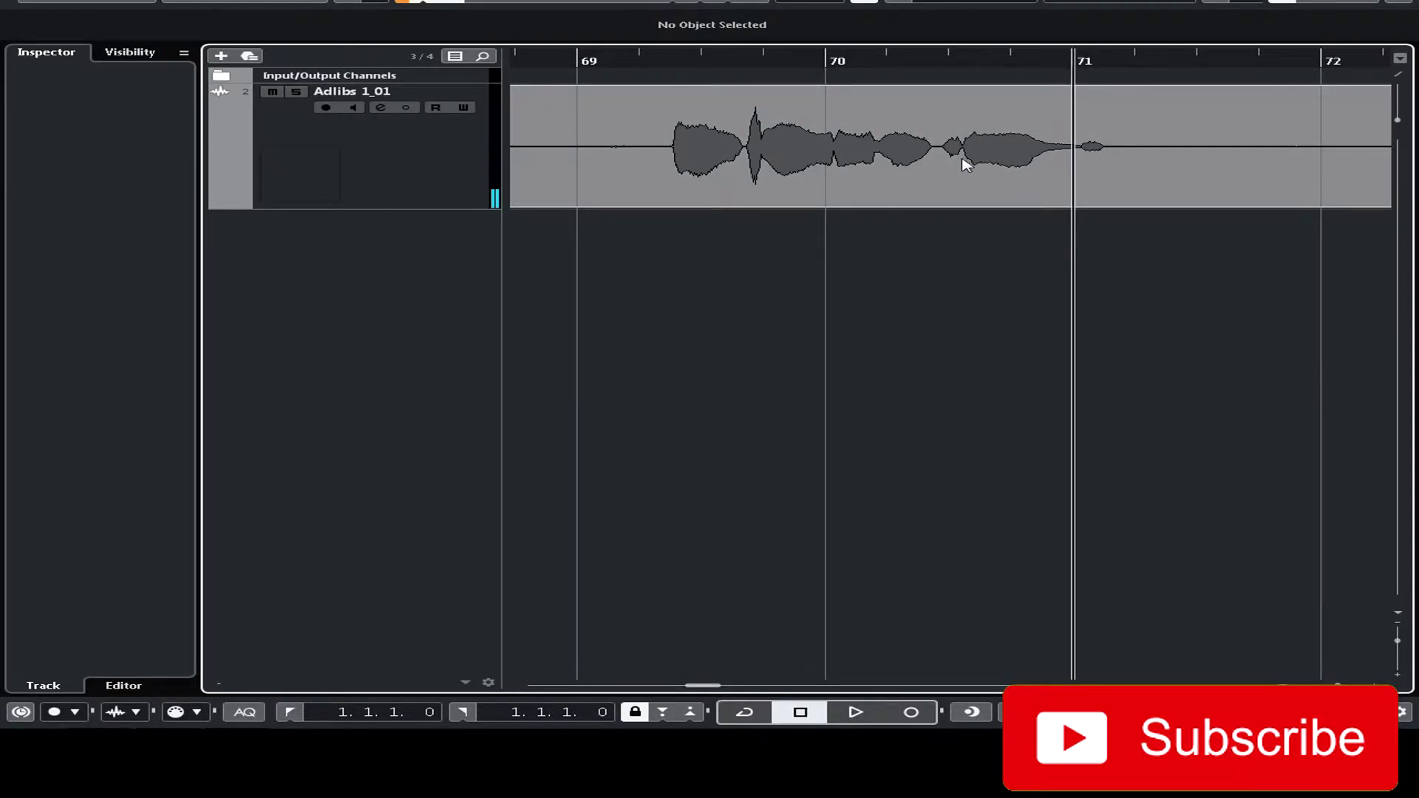
Split the vocal event near bar 70.5 and just after bar 71, then drag the slice onto a new Audio 01 track
key("3")
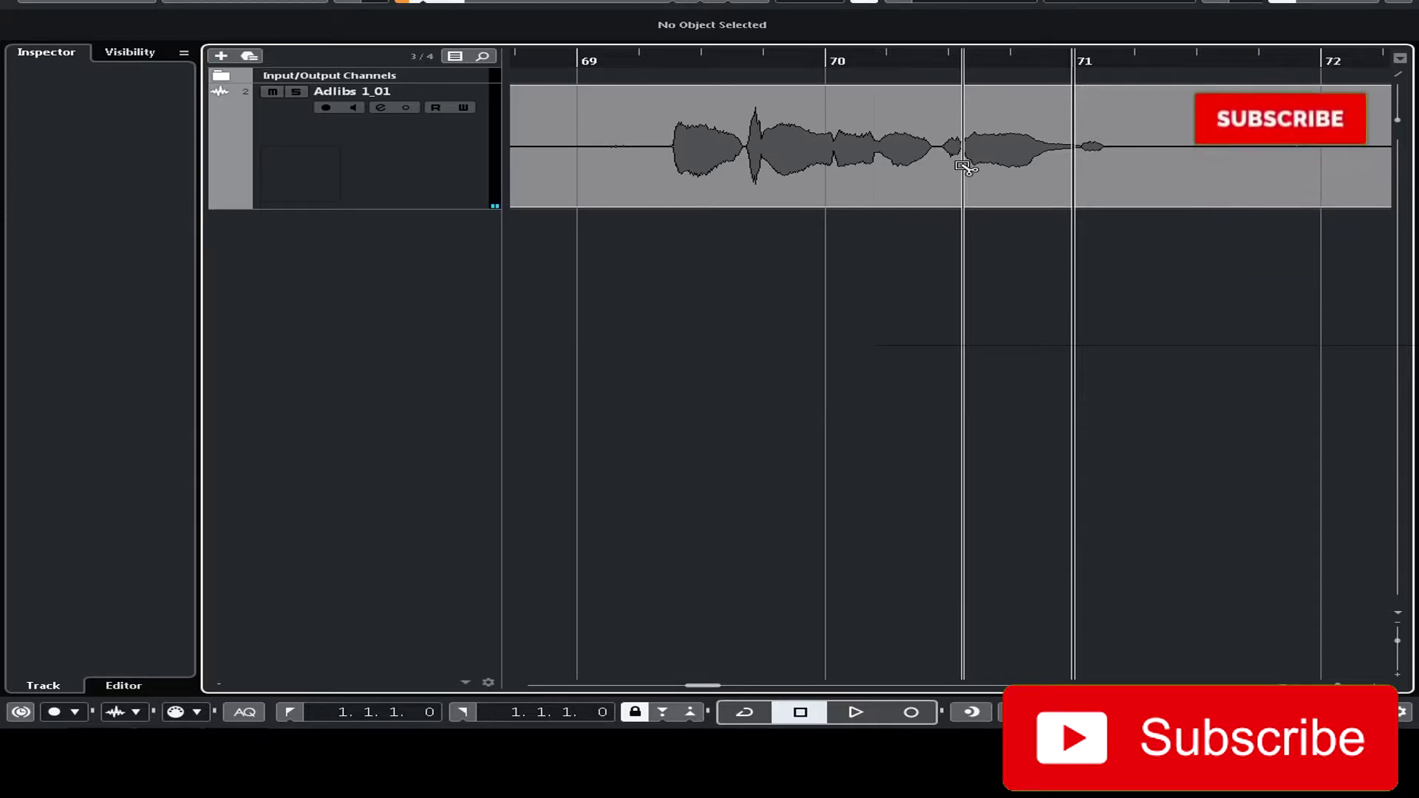
left_click(963, 164)
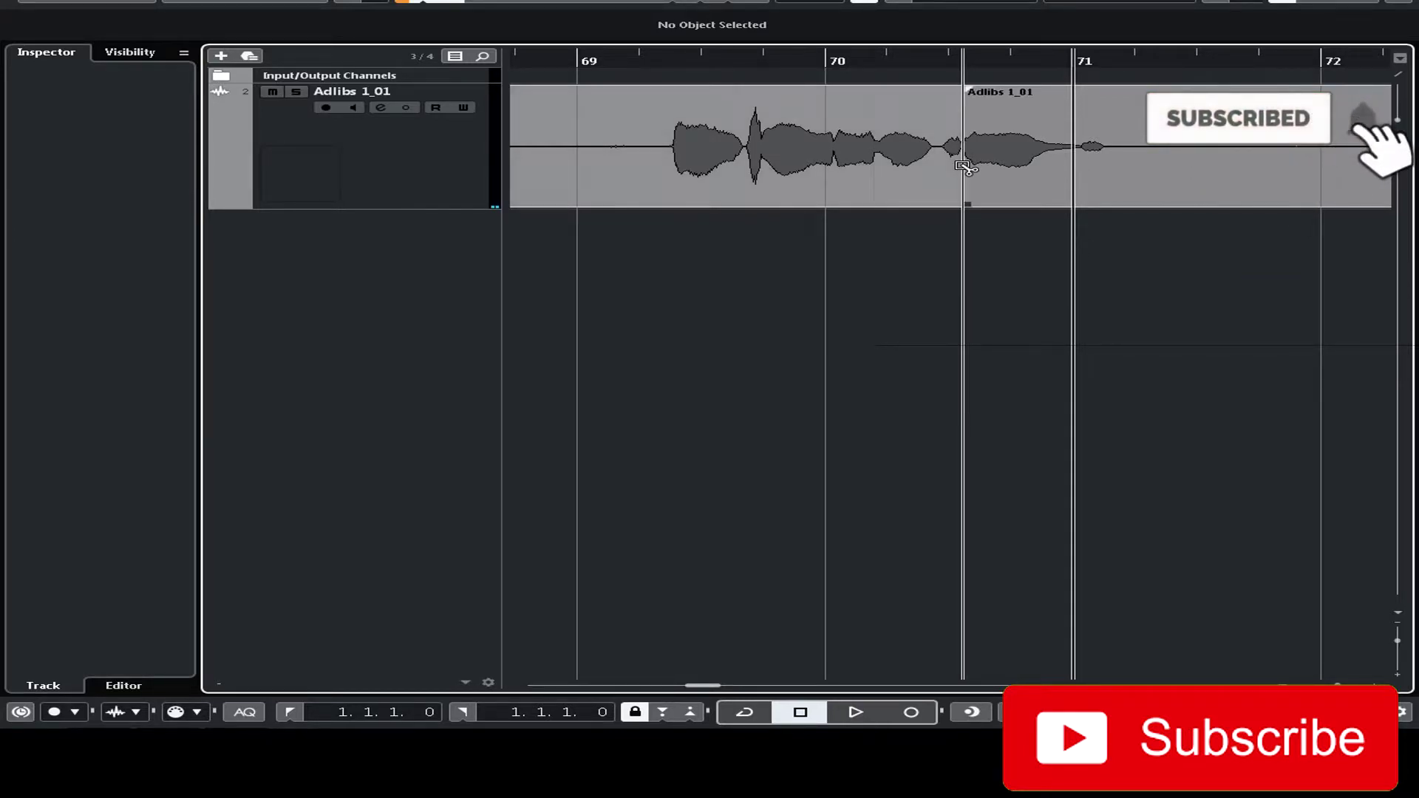
left_click(1137, 154)
key("1")
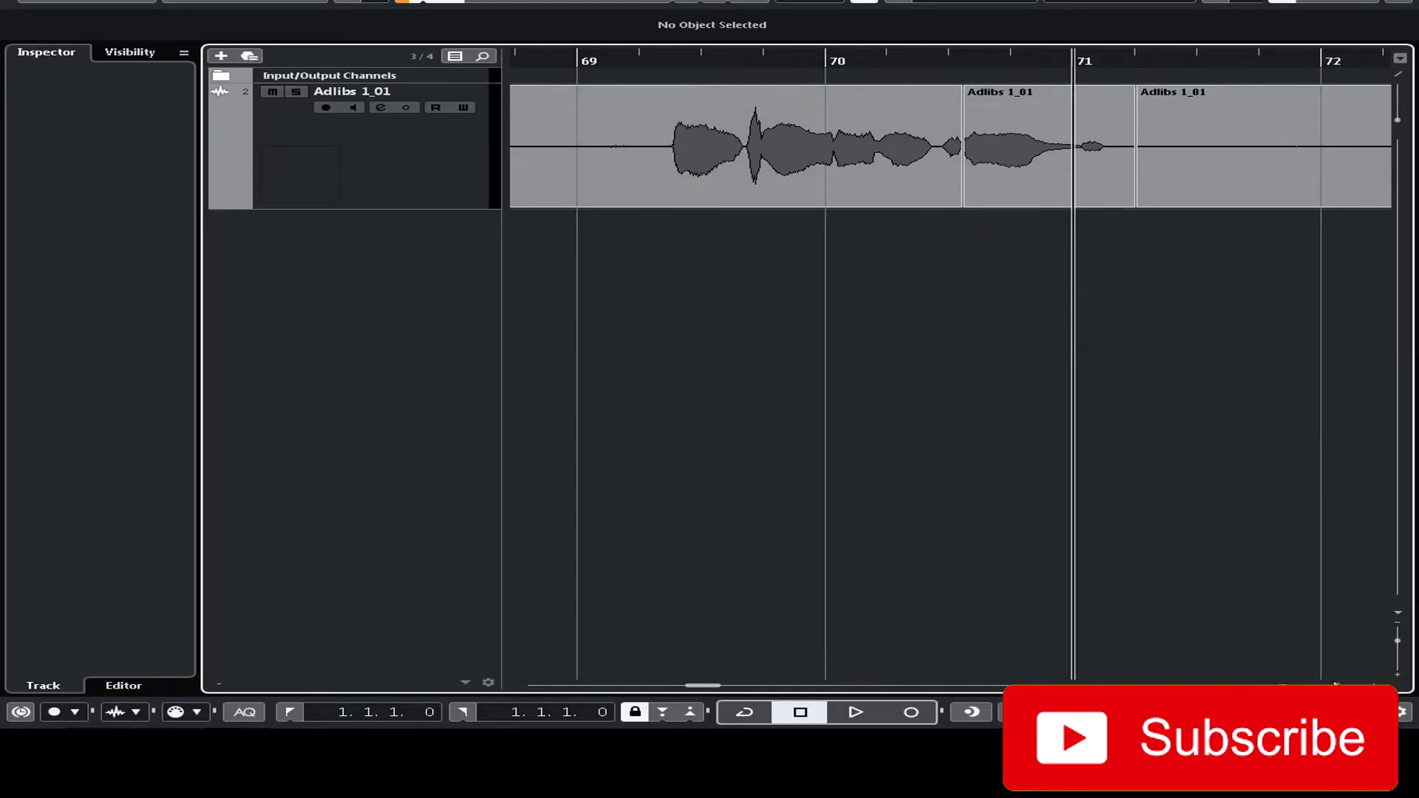
left_click_drag(1334, 684, 1316, 677)
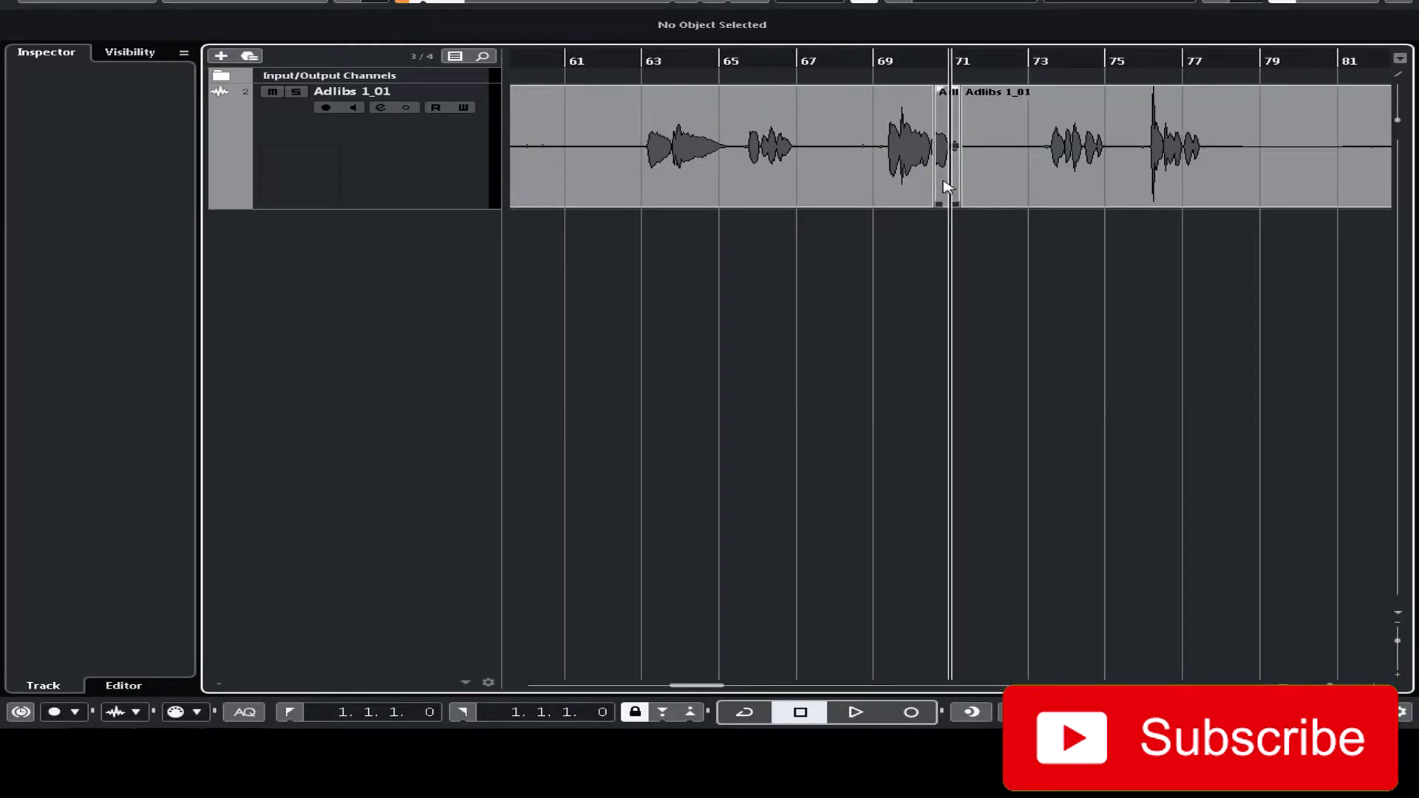
left_click_drag(948, 186, 948, 247)
Mute the Adlibs 1_01 track
left_click(427, 175)
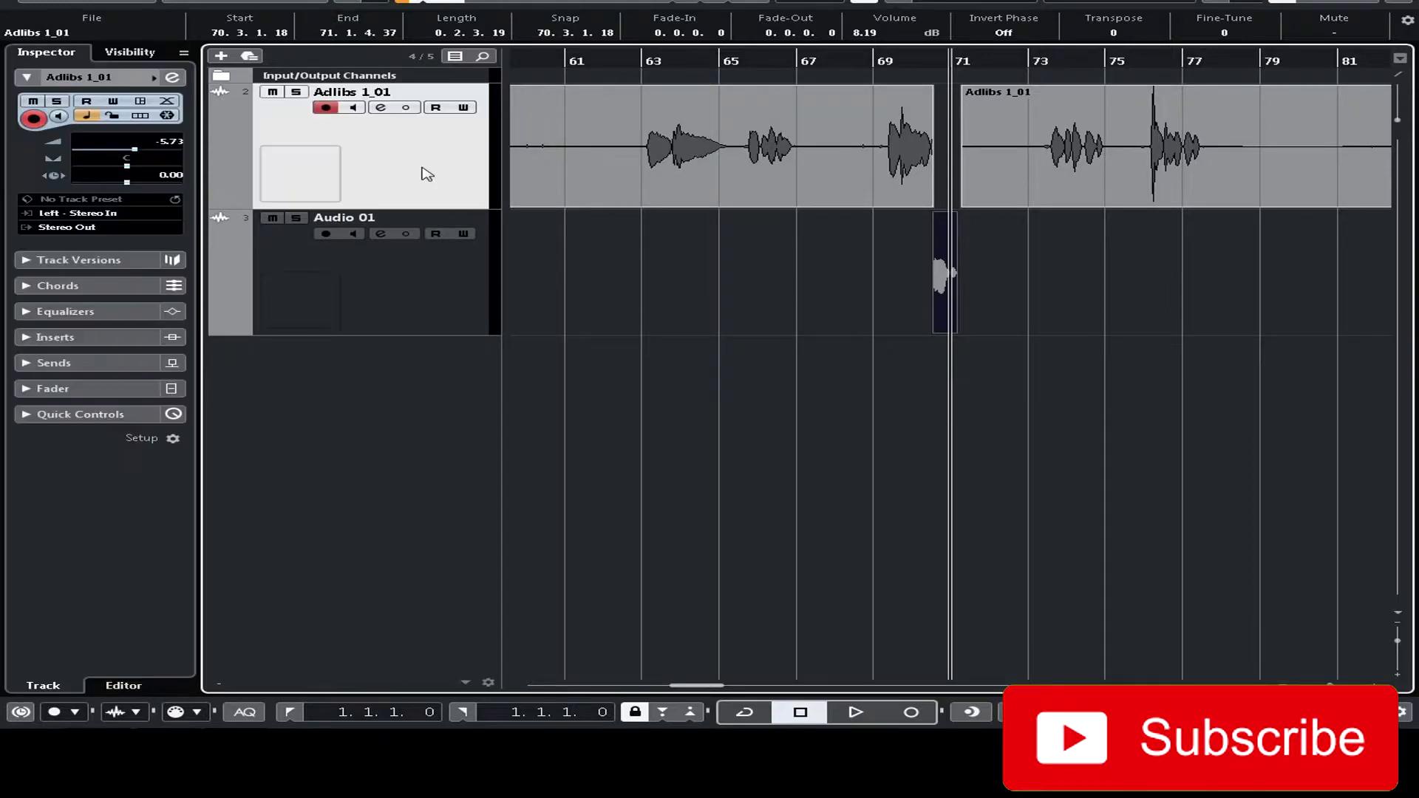
left_click(273, 92)
left_click(1073, 264)
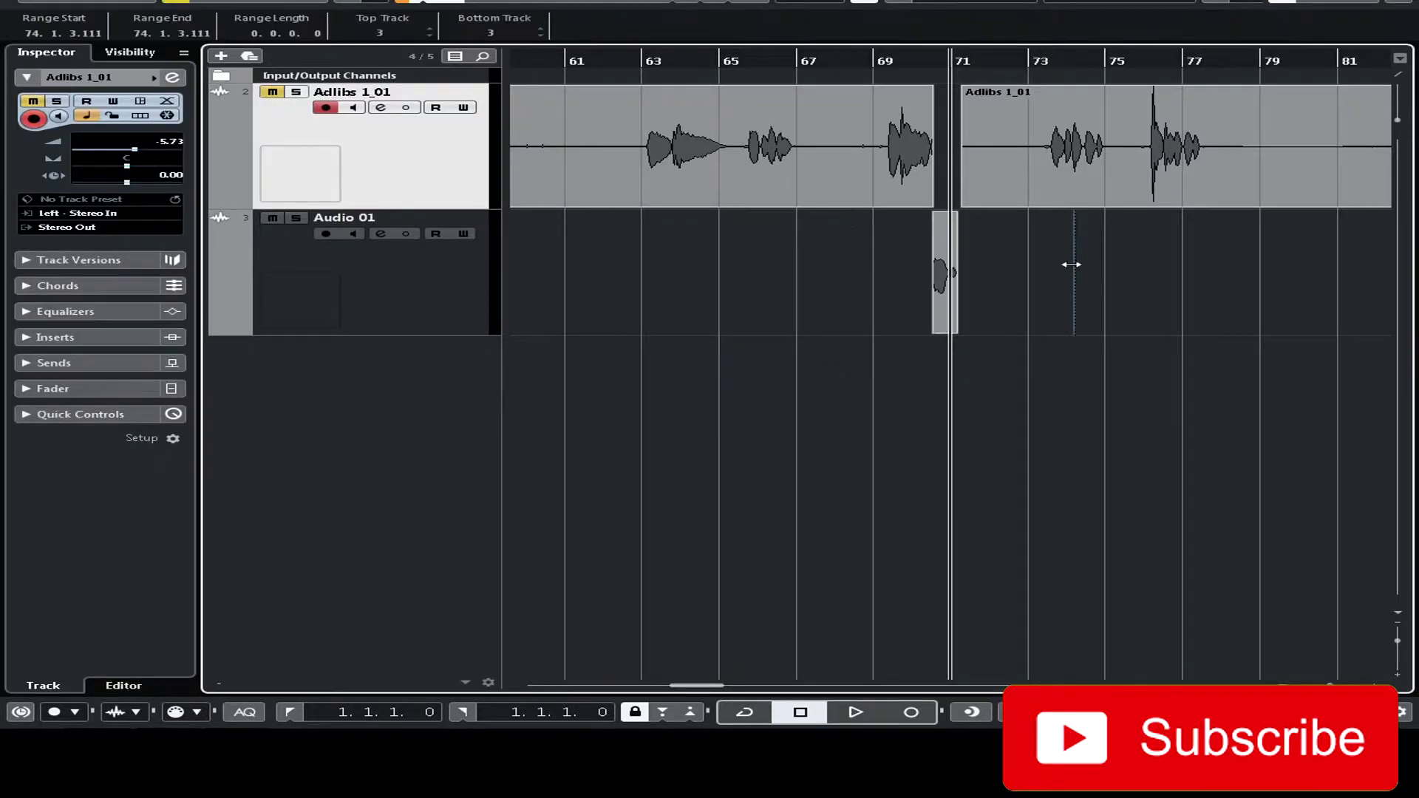
Bounce the Audio 01 slice into a new audio event without replacing the original events
right_click(947, 280)
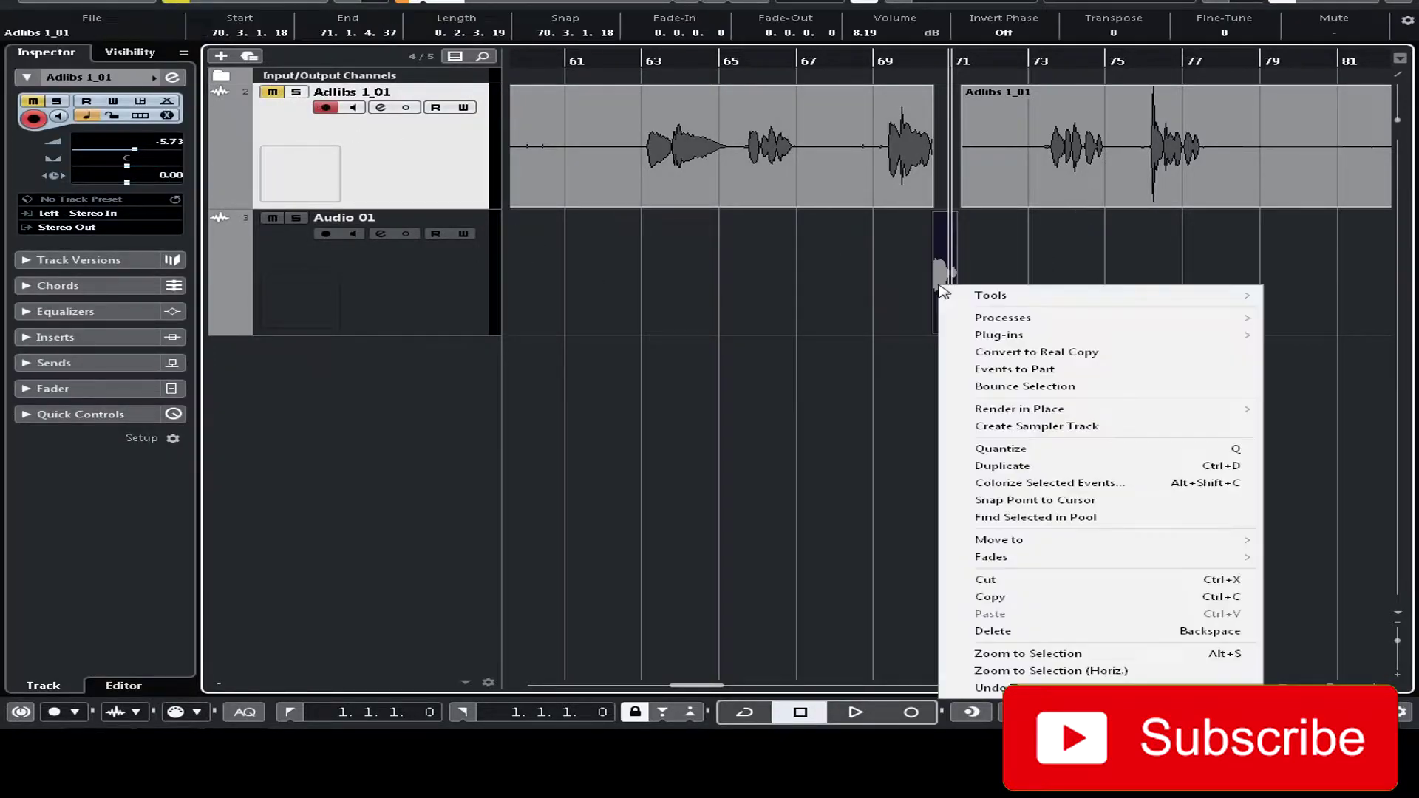
left_click(1051, 384)
left_click(764, 383)
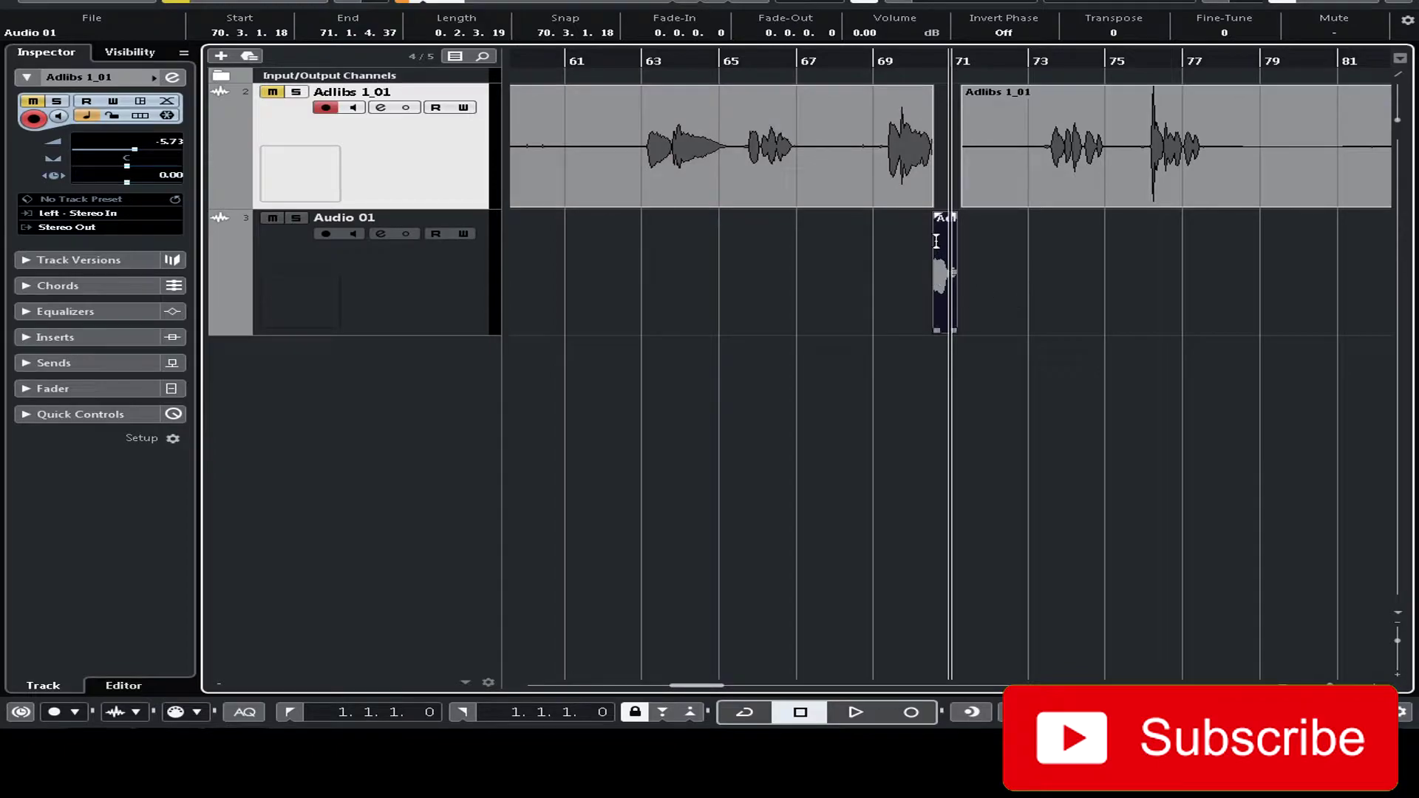
left_click_drag(941, 80, 999, 316)
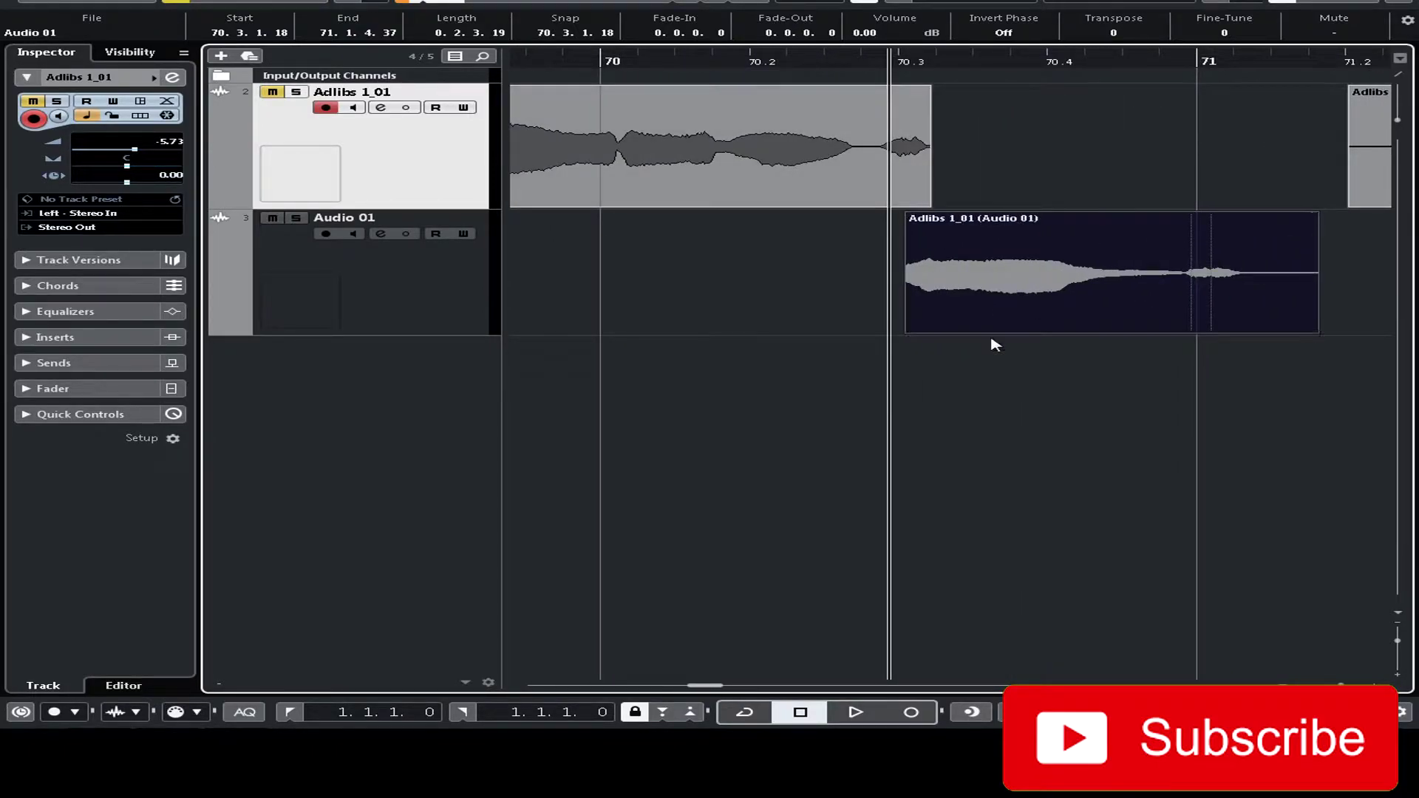
Open the bounced slice in the Sample Editor and analyse it for VariAudio pitch editing
double_click(974, 299)
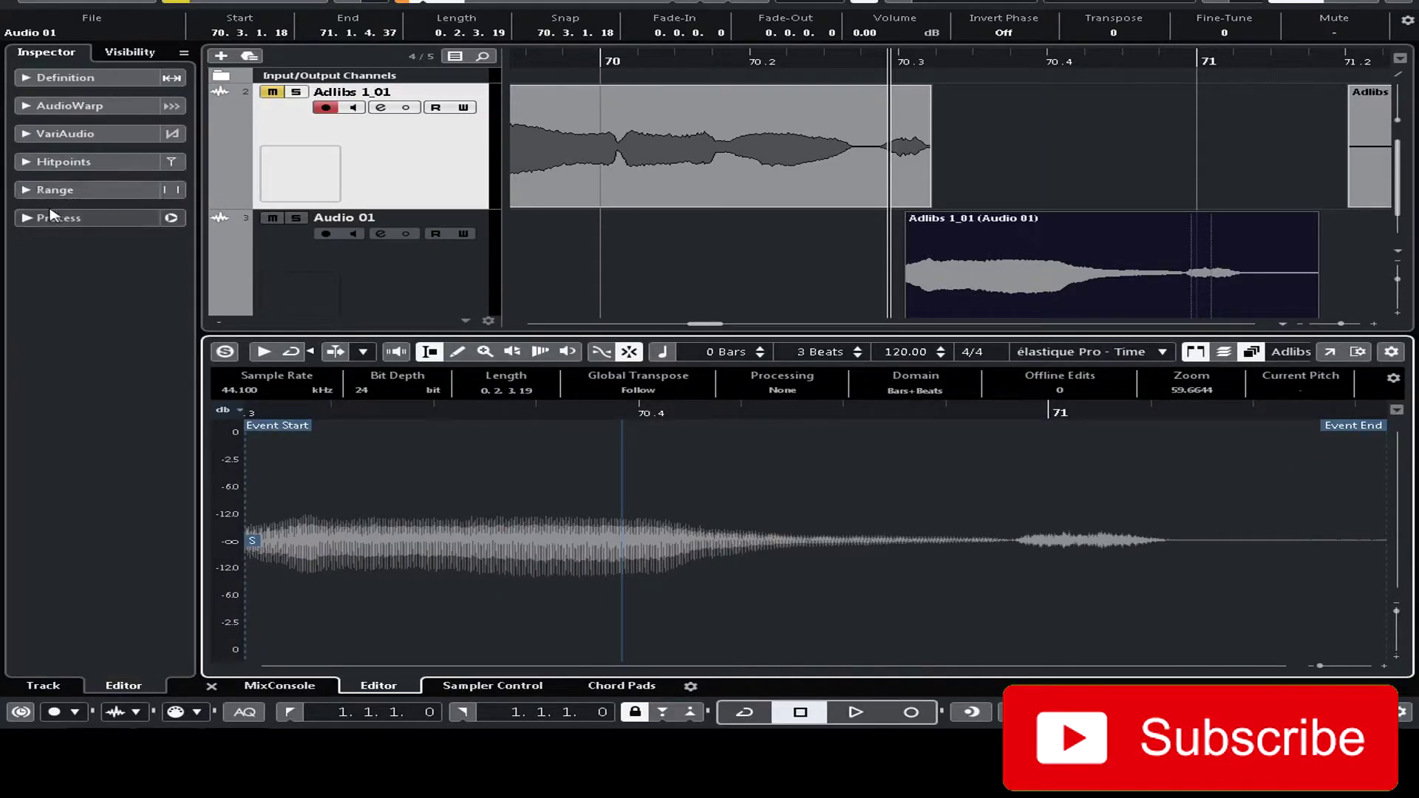
left_click(67, 133)
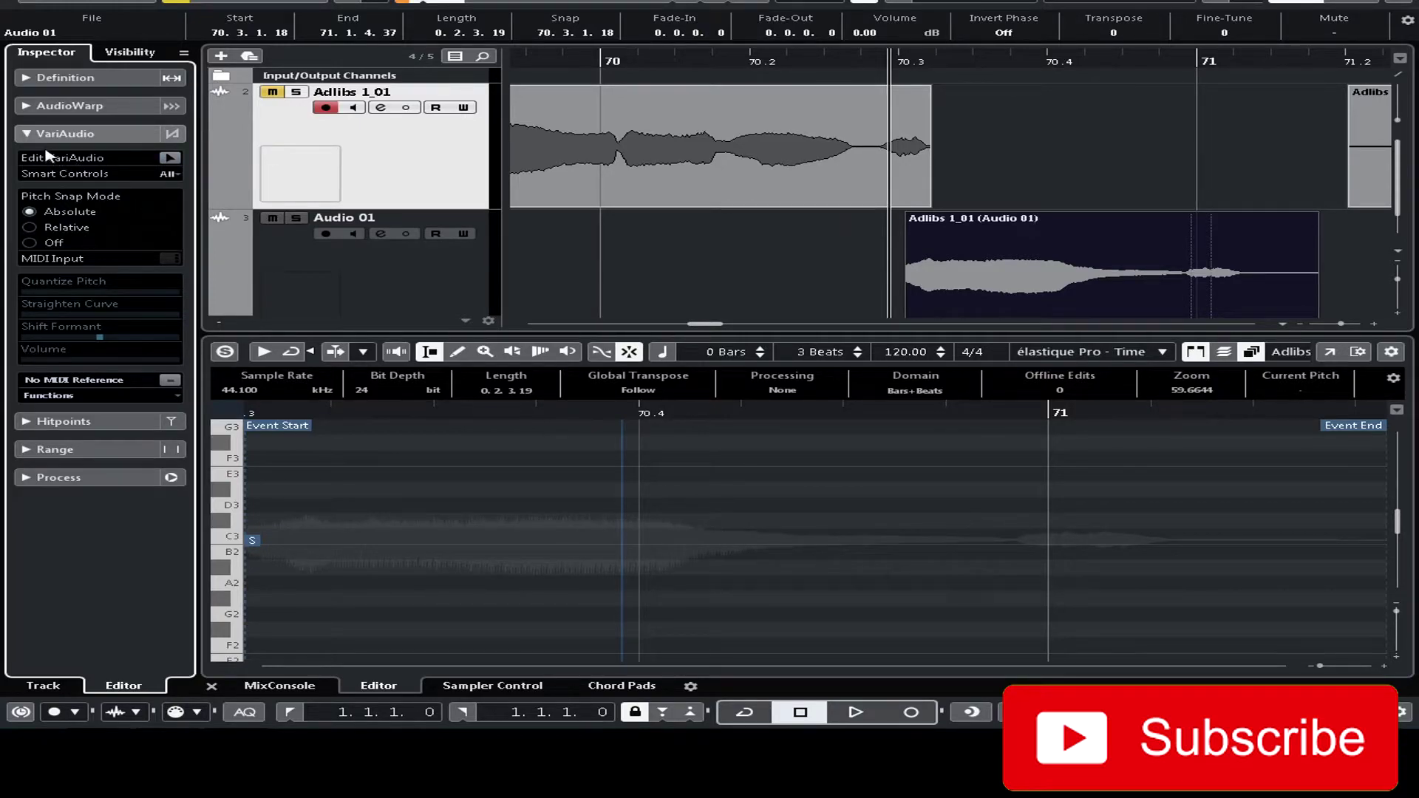
left_click(171, 159)
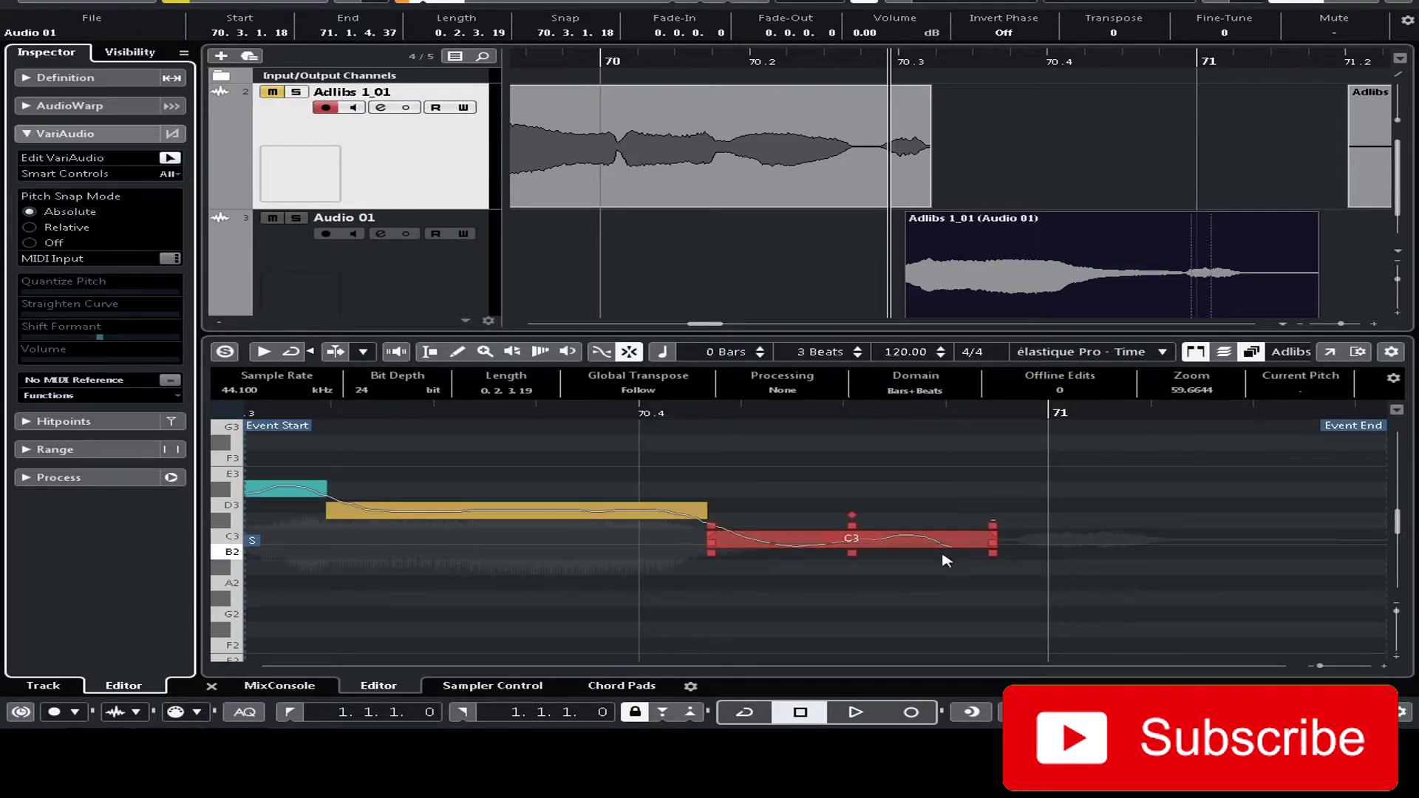
left_click(1330, 352)
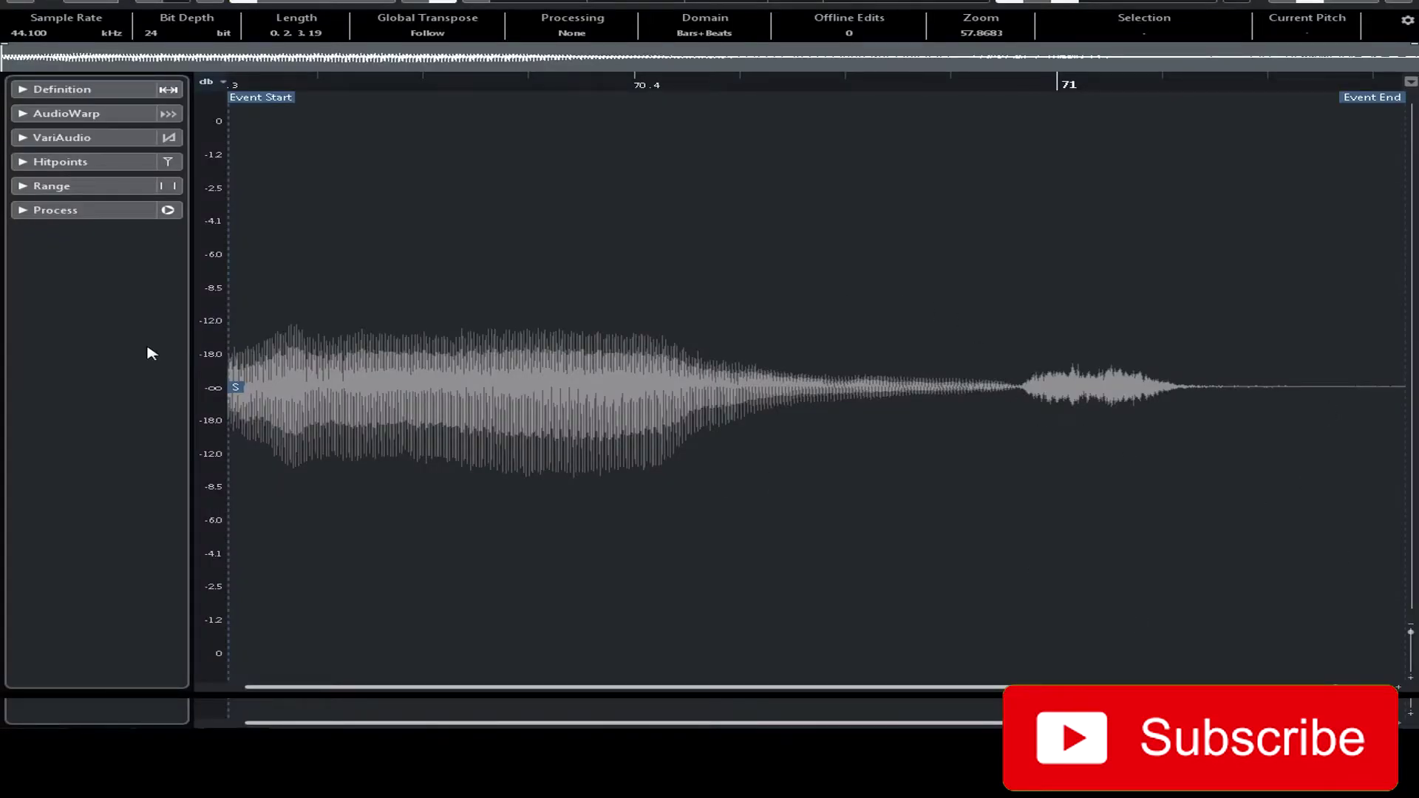
left_click(81, 138)
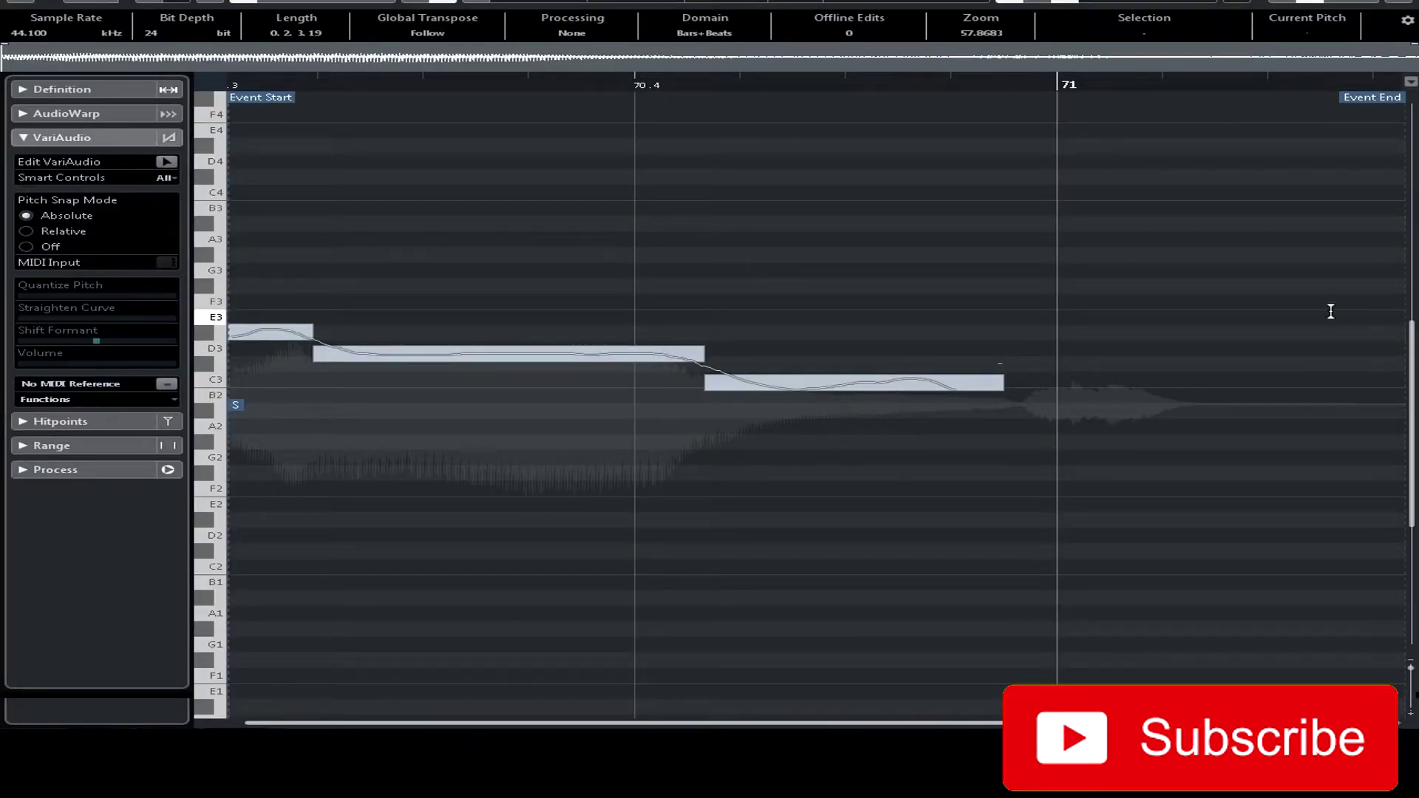
left_click(166, 161)
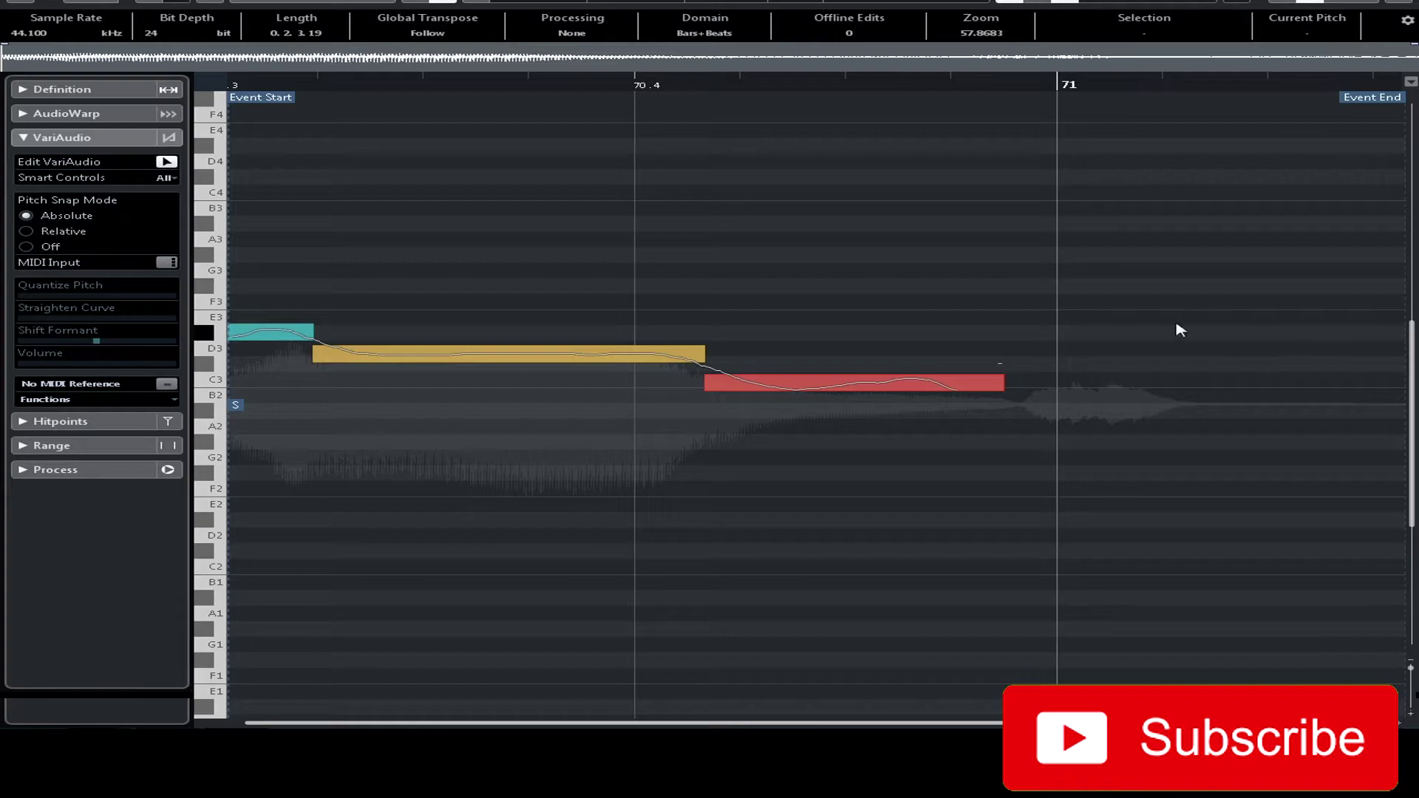
Raise the yellow D3 segment and the red C3 segment both to D#3
left_click_drag(1115, 320, 226, 433)
left_click(408, 342)
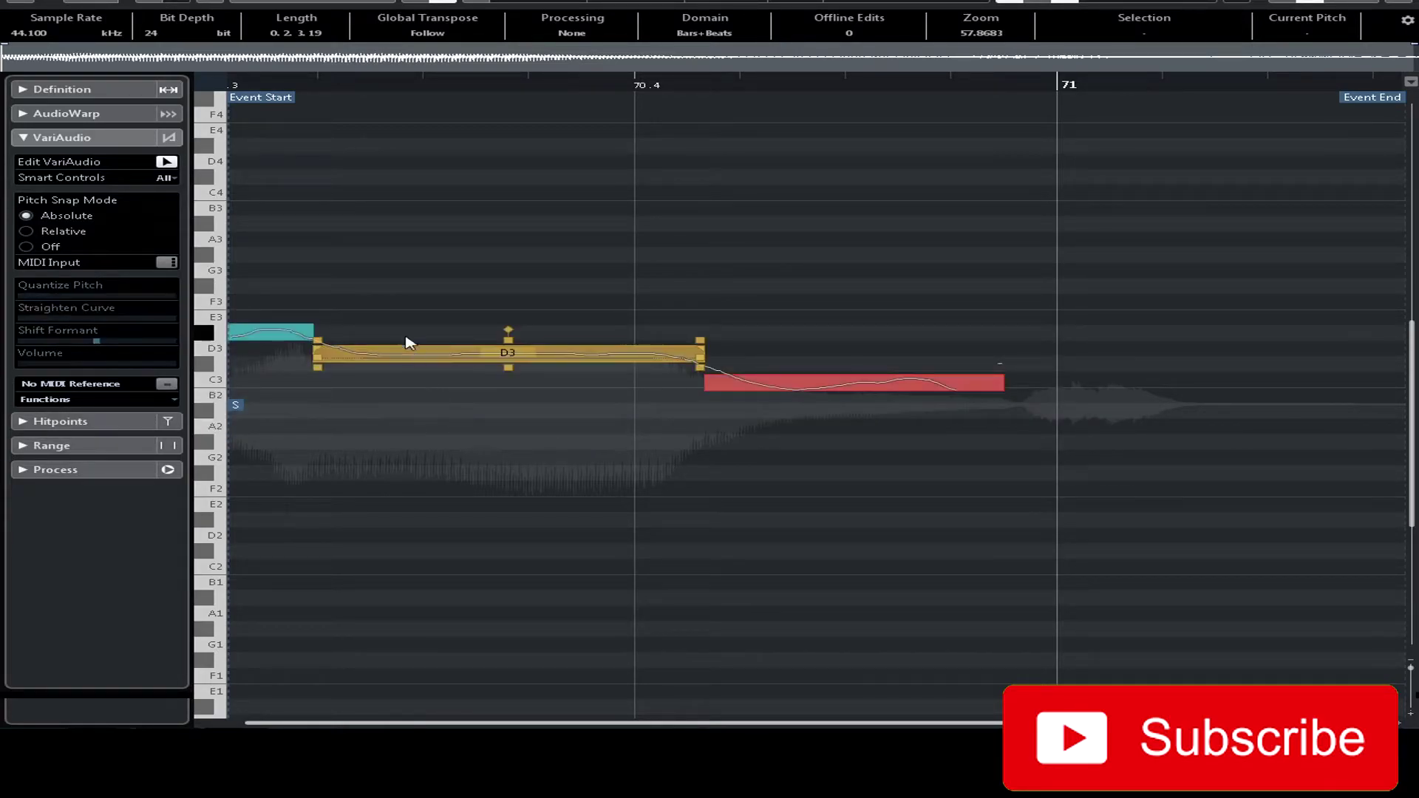
left_click_drag(418, 356, 434, 338)
left_click(903, 384)
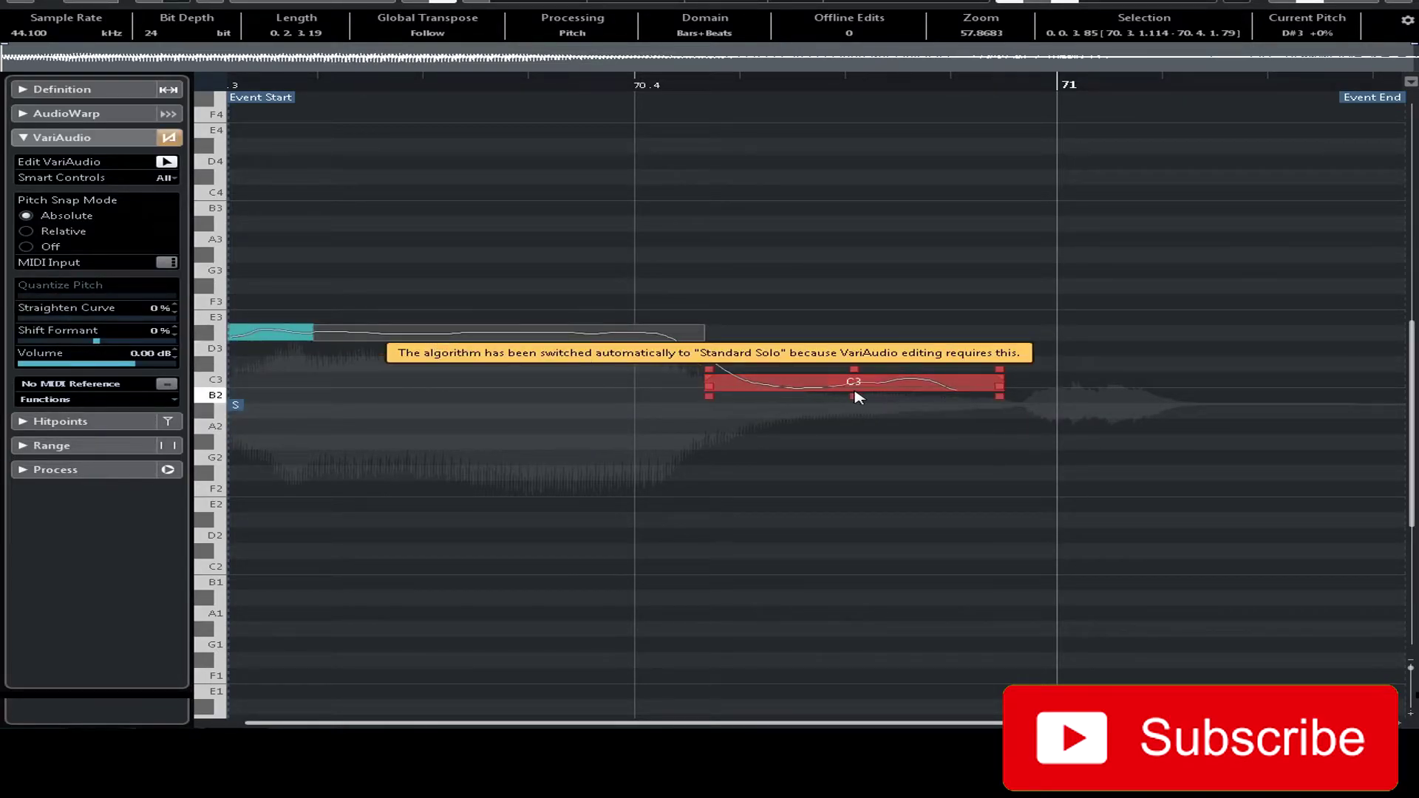
left_click_drag(855, 398, 893, 348)
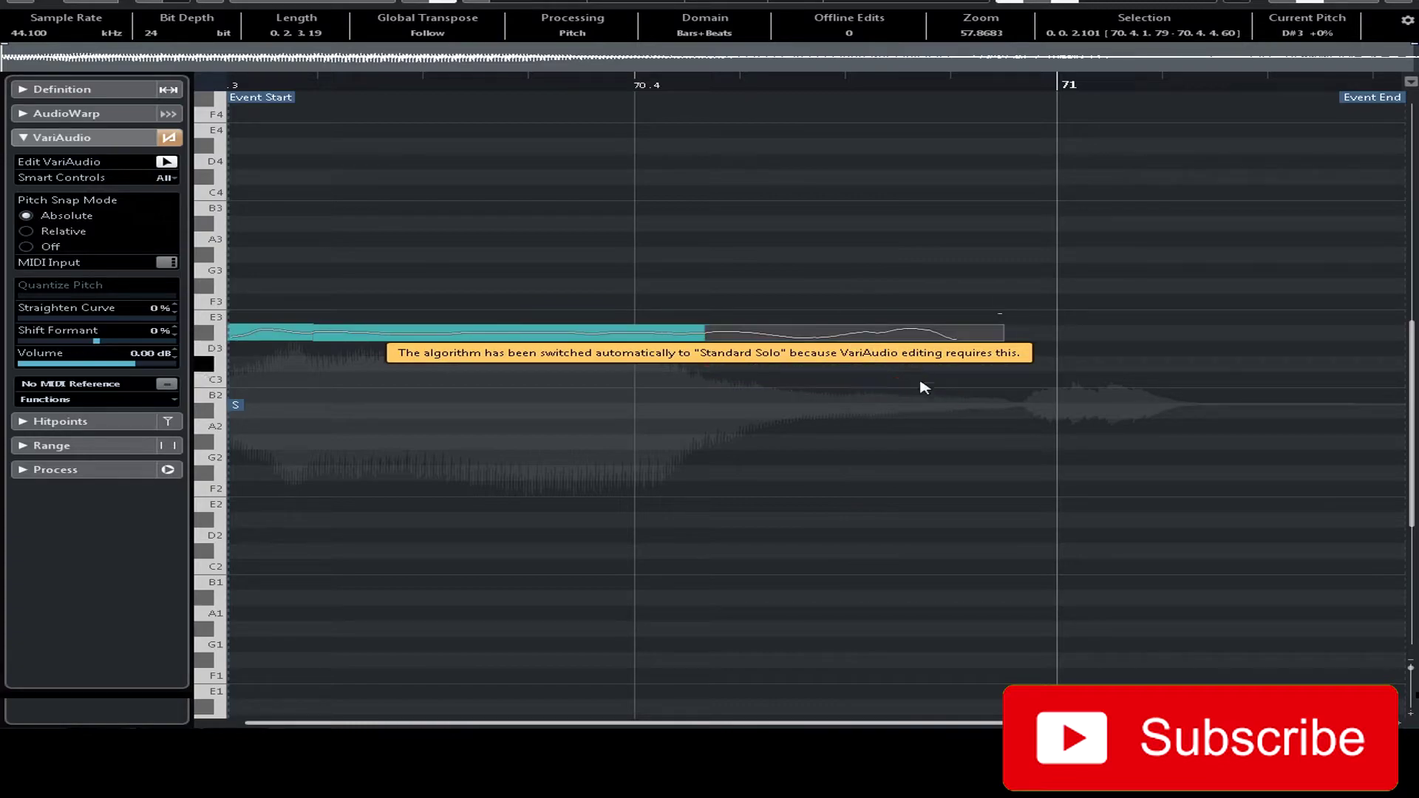
Straighten all segments' pitch curves to 100% and play back the corrected vocal
key("ctrl+a")
left_click_drag(1131, 310, 15, 372)
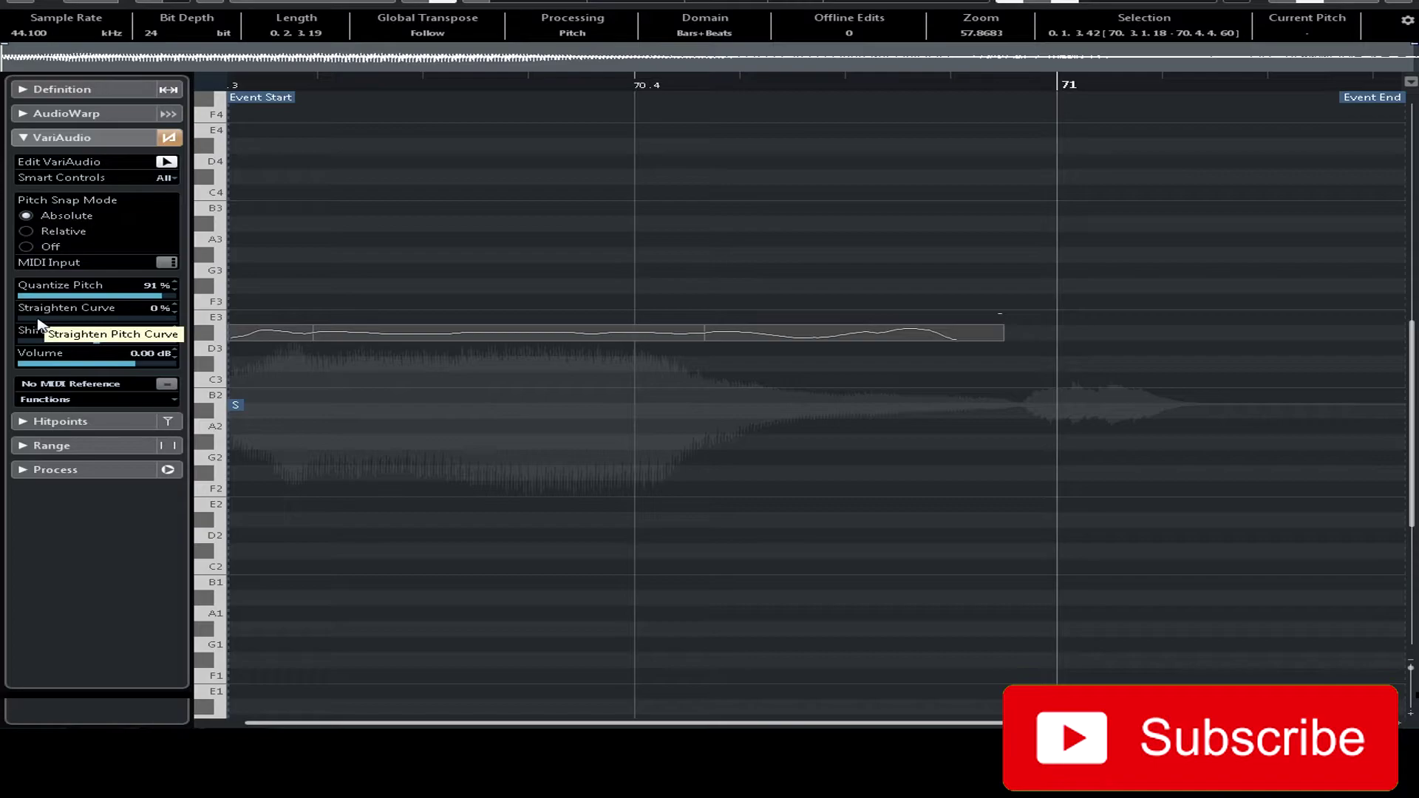
left_click_drag(35, 317, 187, 346)
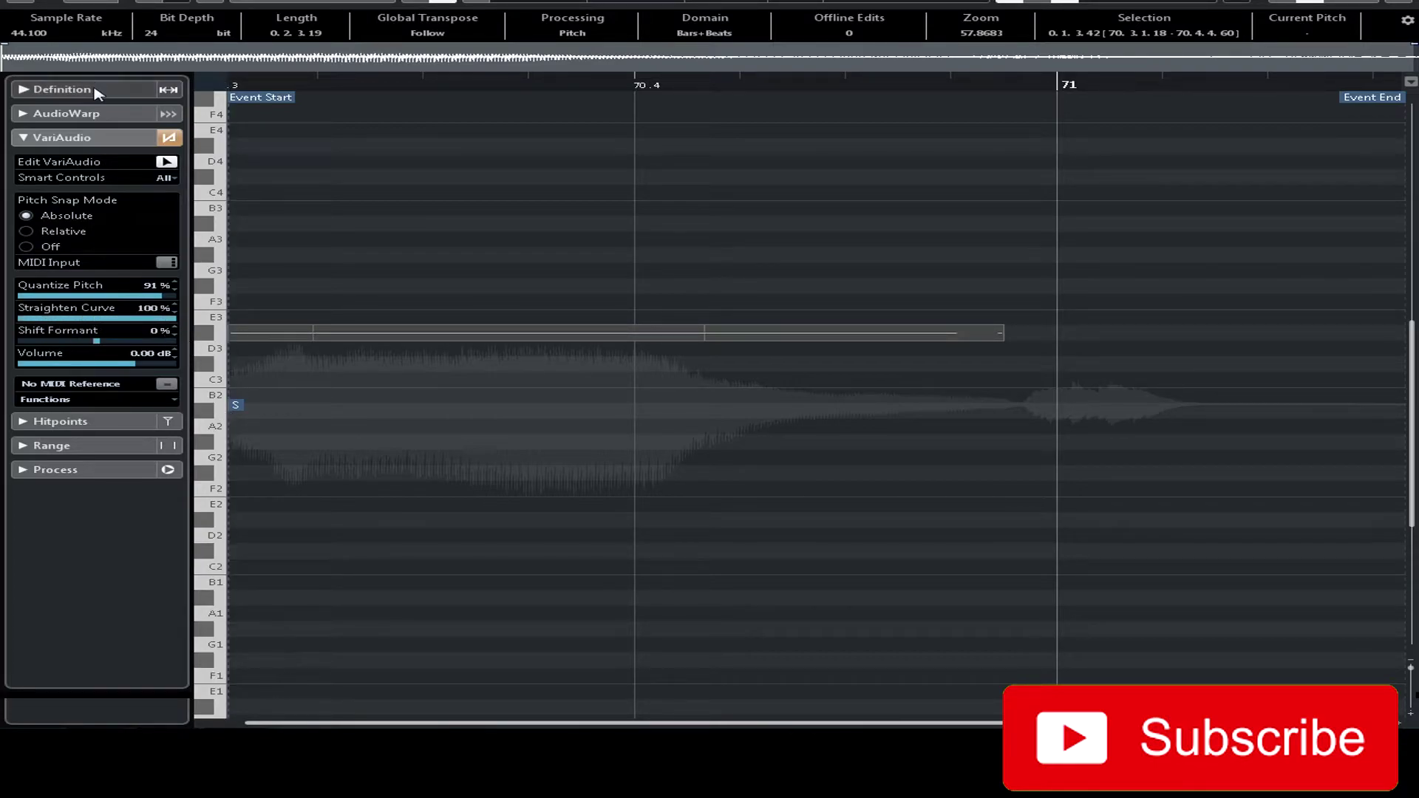
key("space")
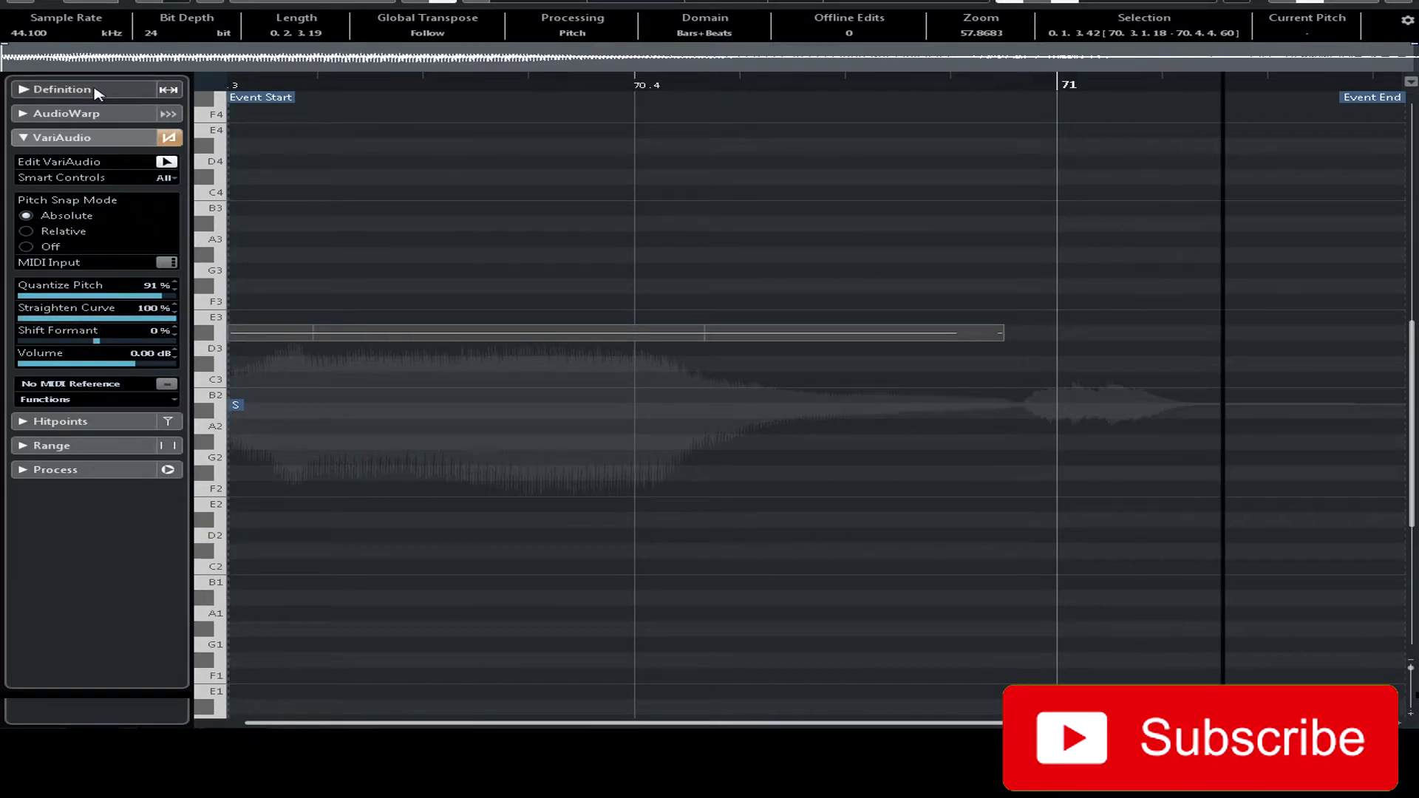
left_click_drag(269, 81, 269, 87)
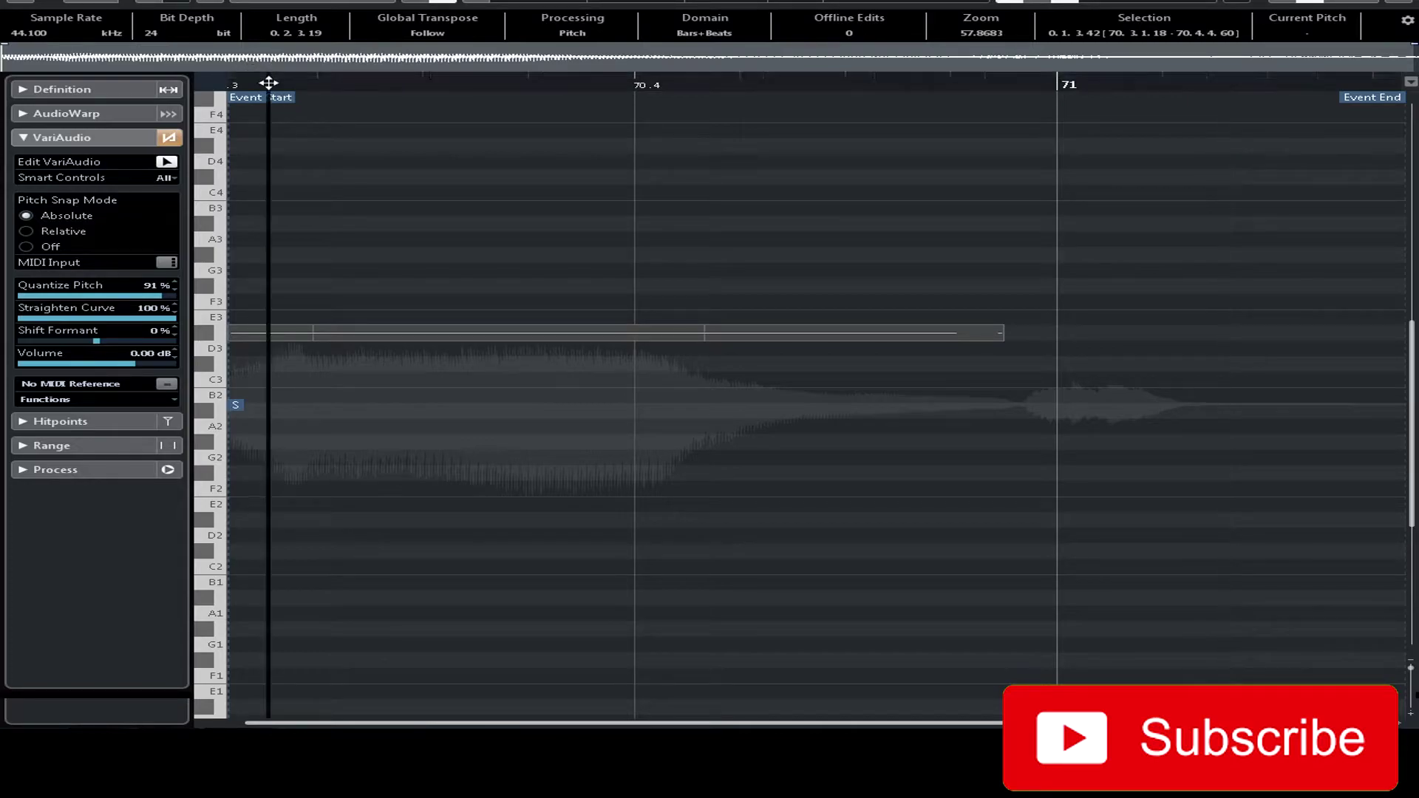
key("space")
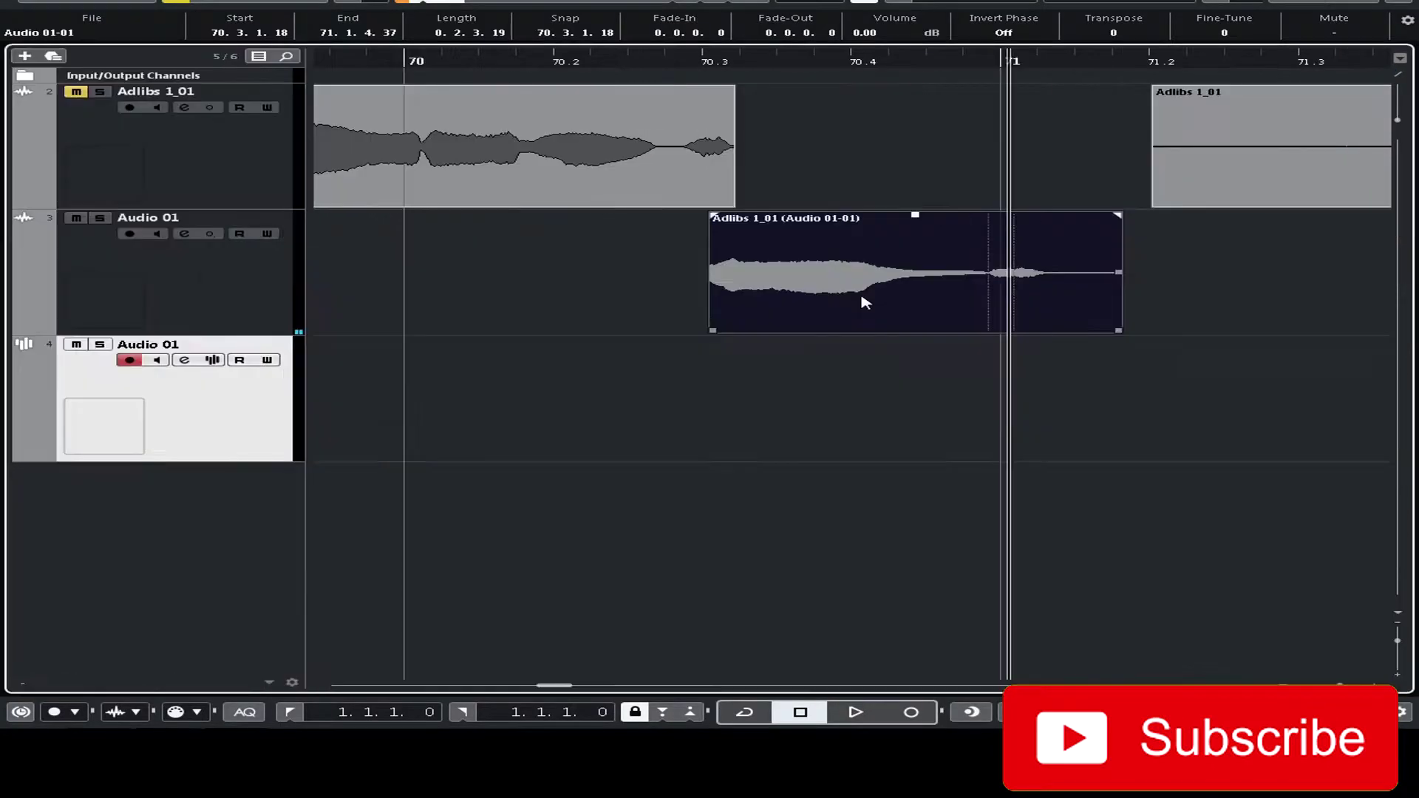
Create a Sampler Track from the vocal event and set its root key to D#3
right_click(865, 303)
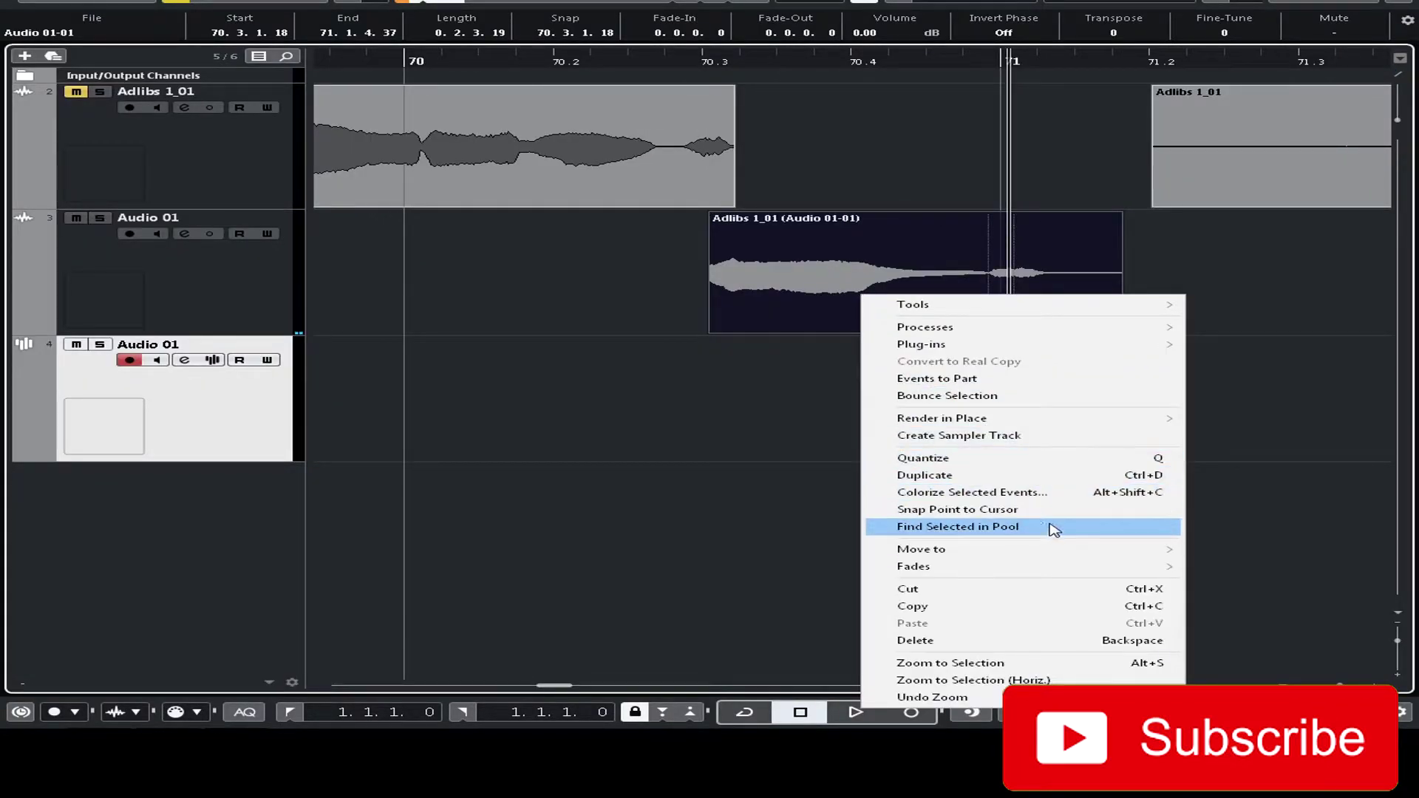
left_click(990, 436)
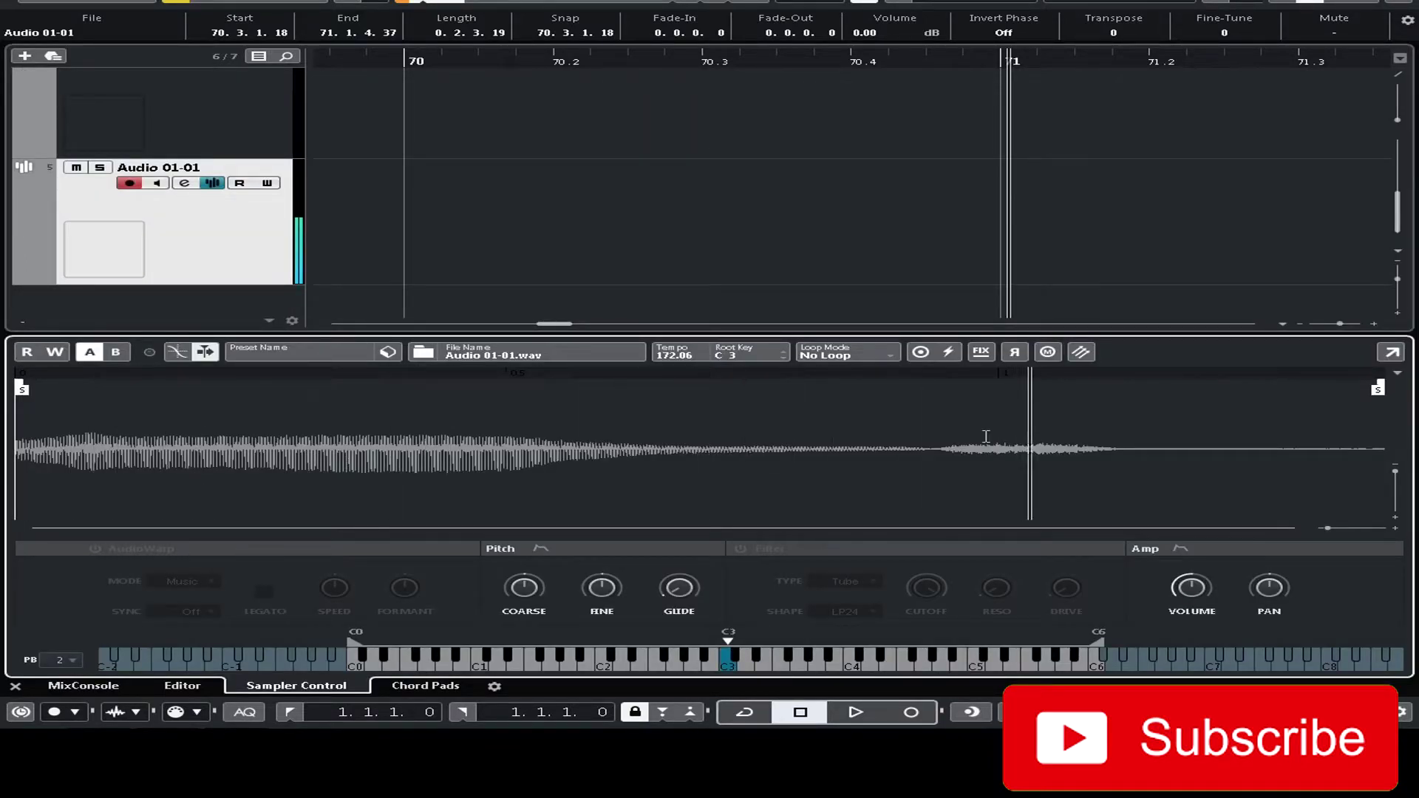
left_click_drag(730, 641, 752, 640)
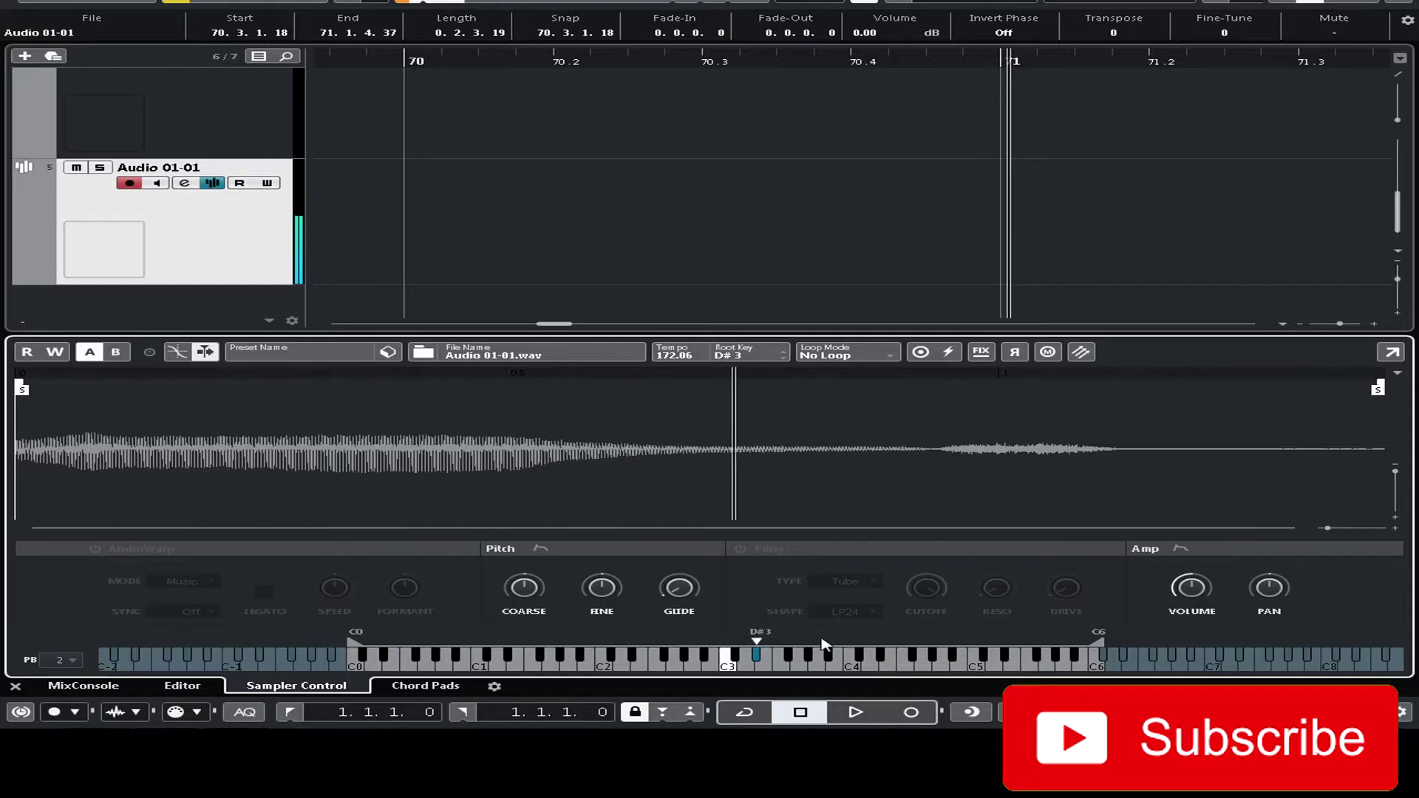
Enable AudioWarp in Solo mode and raise the formant of the sampled vocal
left_click(93, 549)
left_click(193, 586)
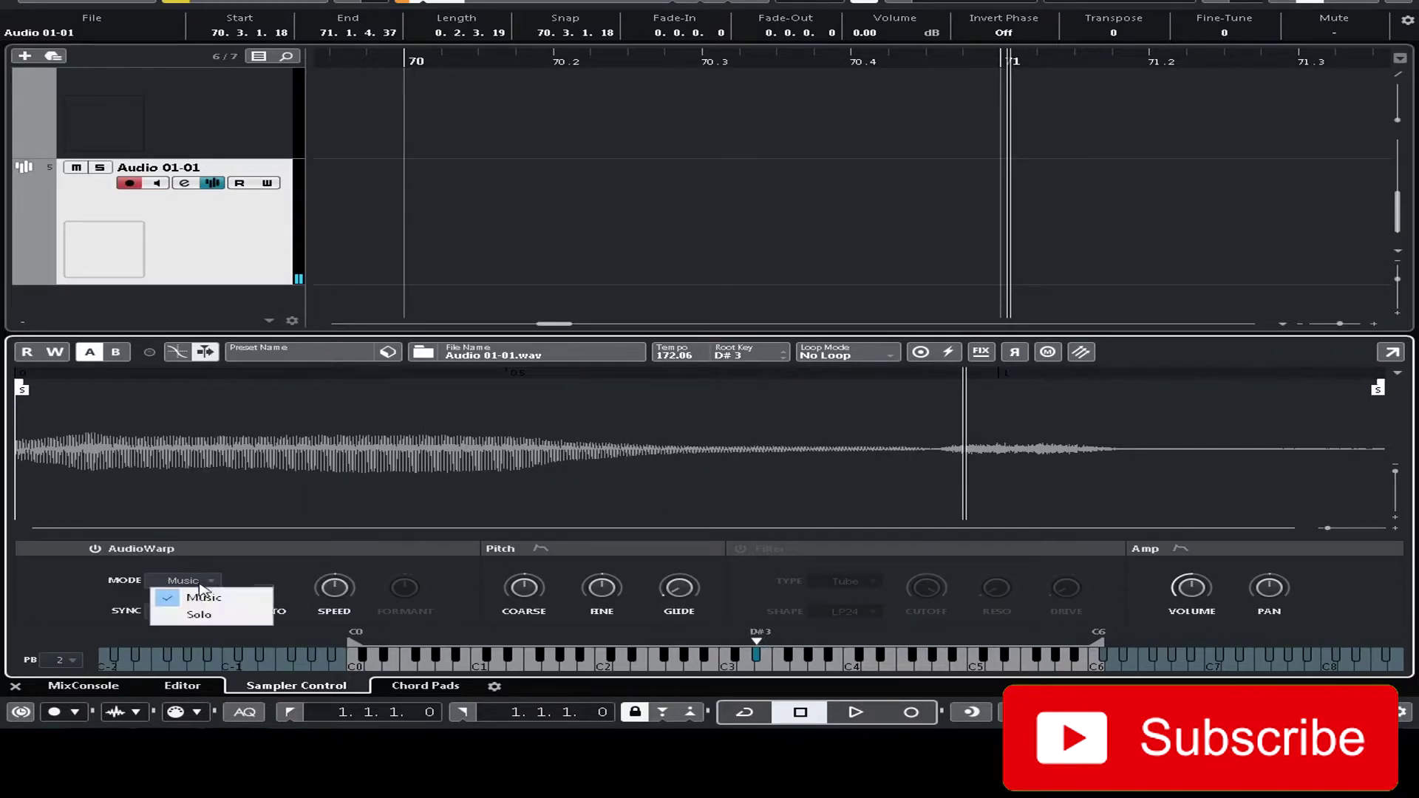
left_click(214, 619)
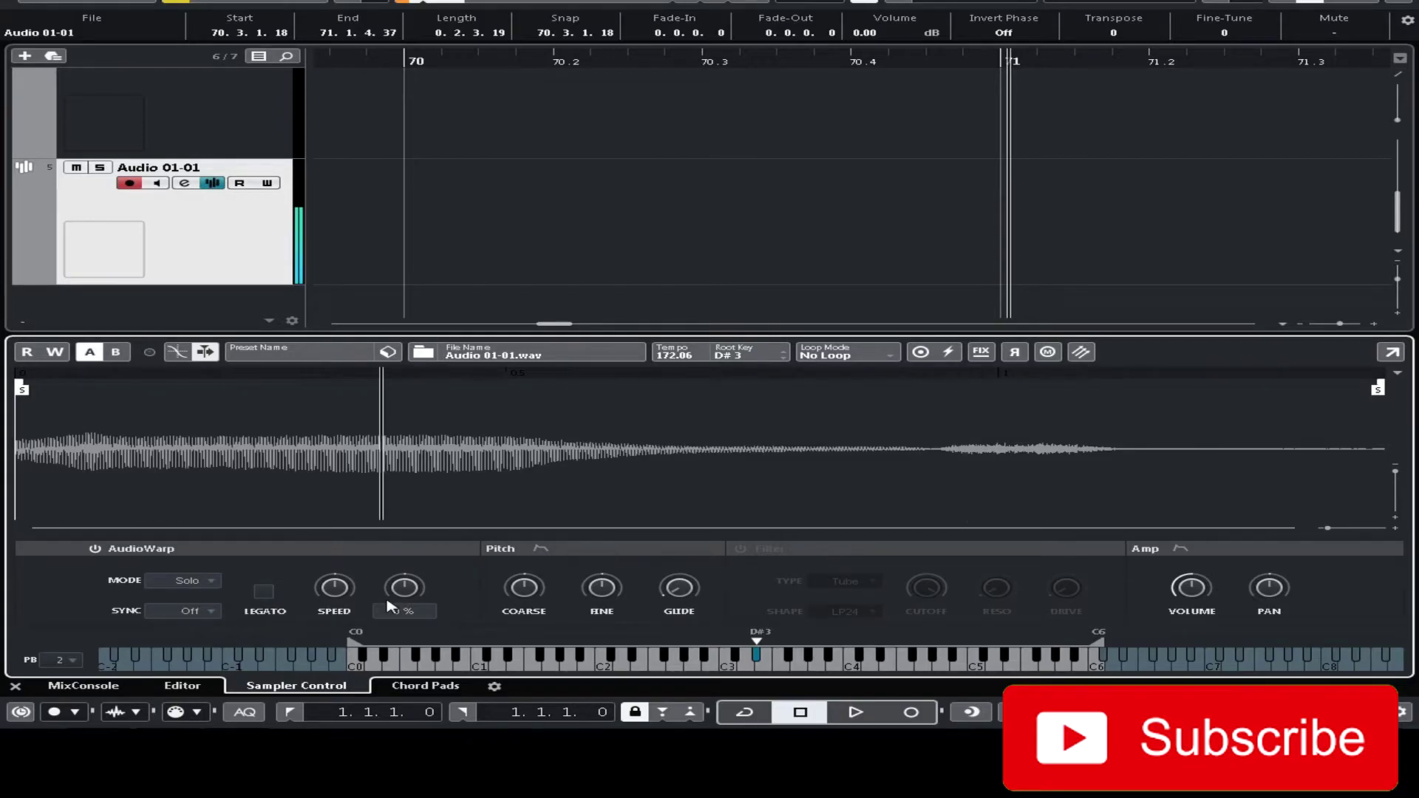
left_click_drag(418, 598, 412, 581)
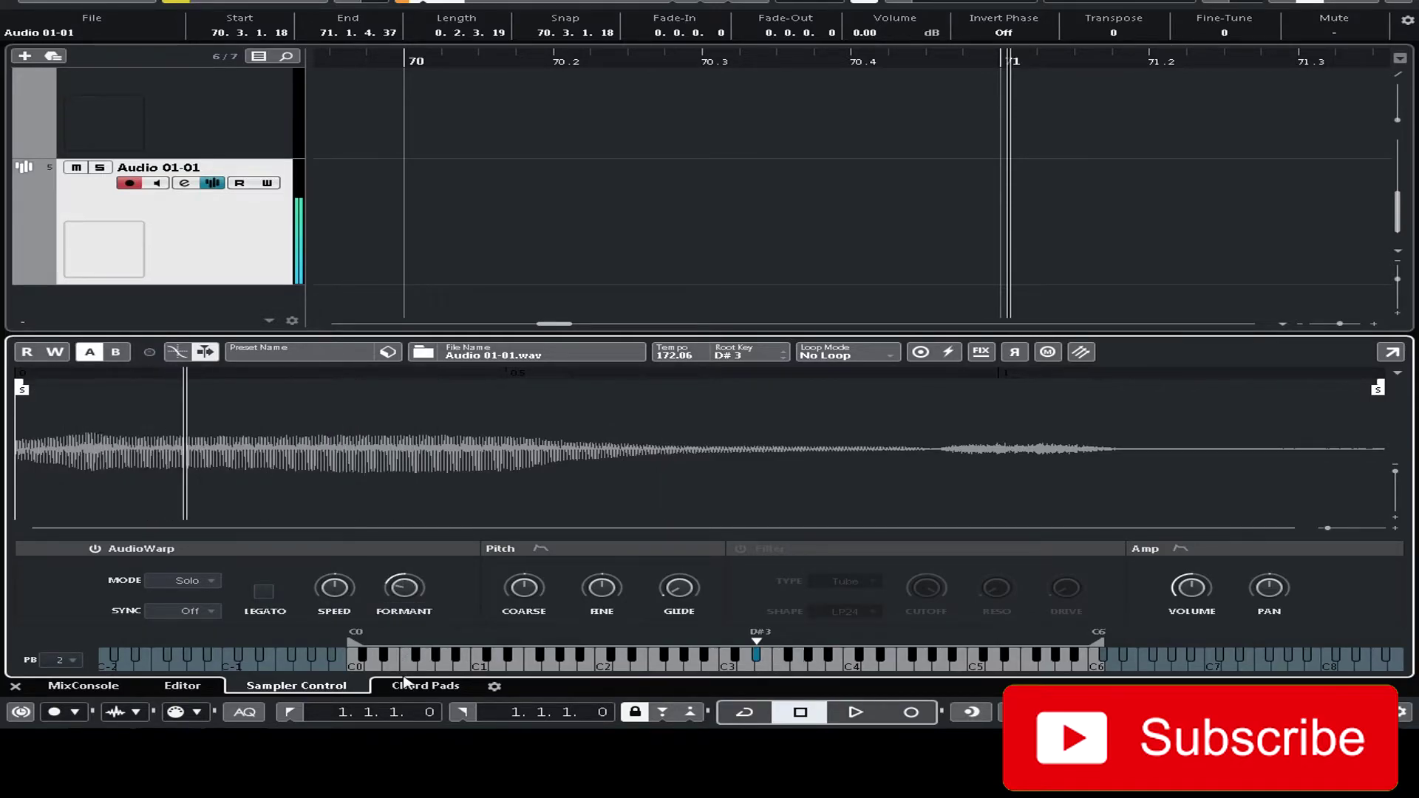
mouse_move(695, 596)
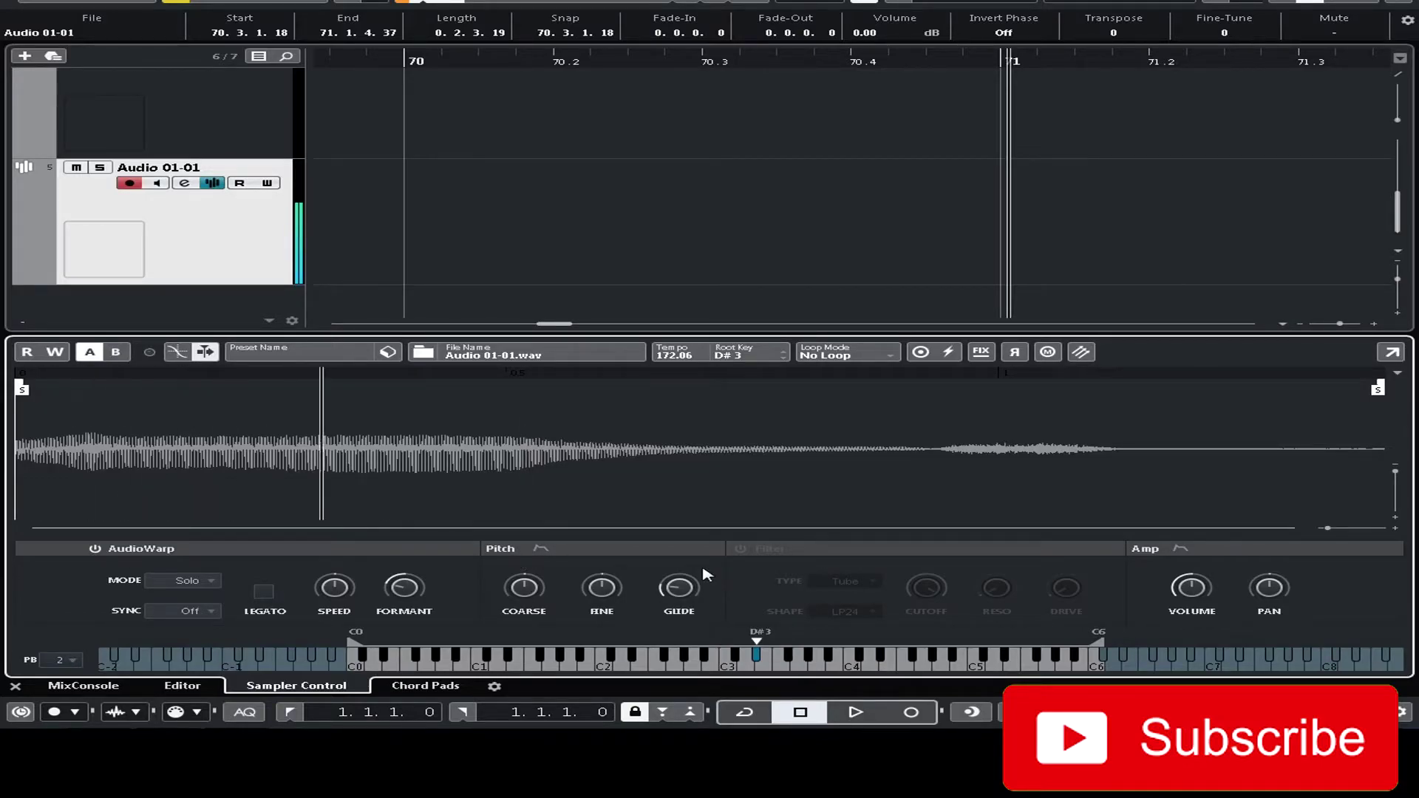
Shape the pitch envelope into a short curved decay releasing at 0.04 s
left_click(541, 547)
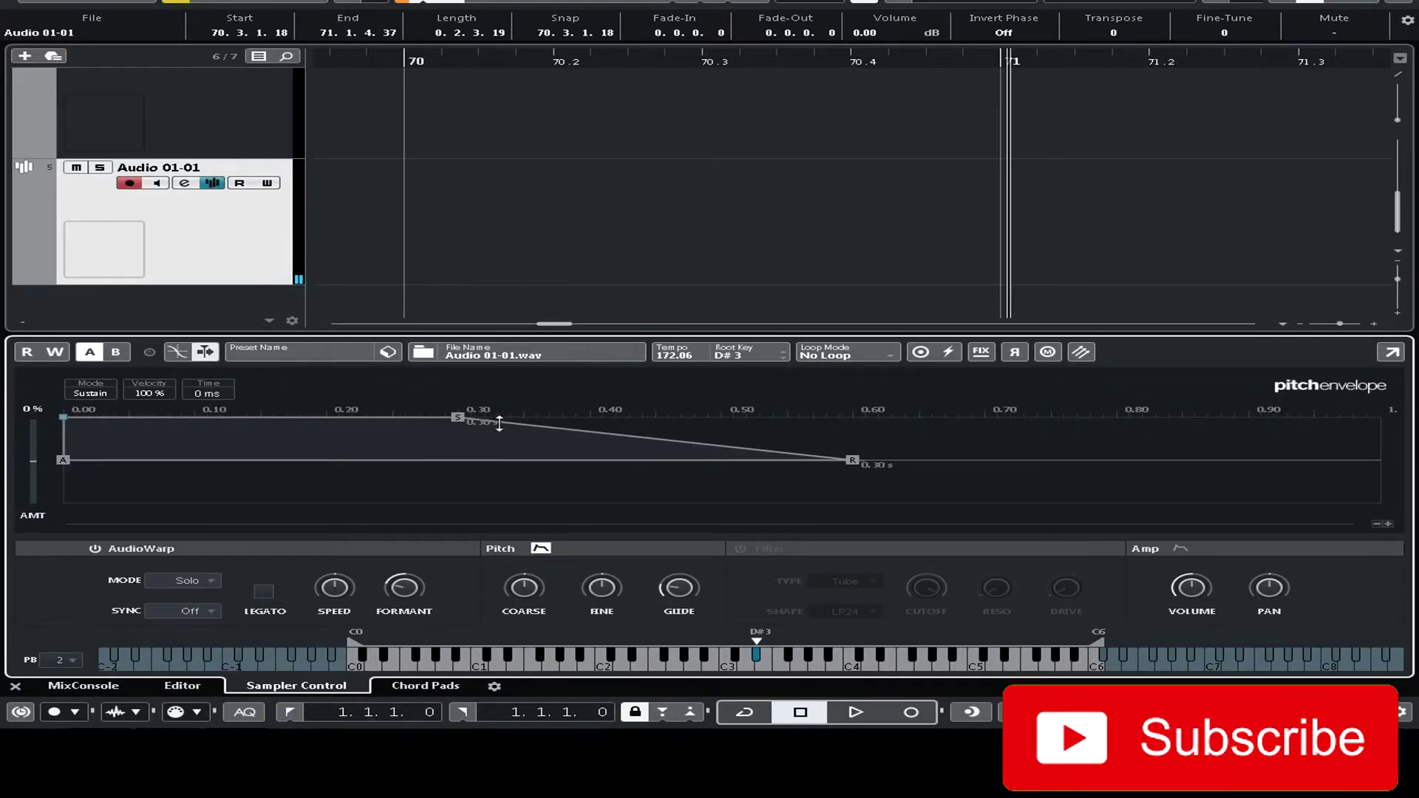
left_click_drag(853, 460, 707, 448)
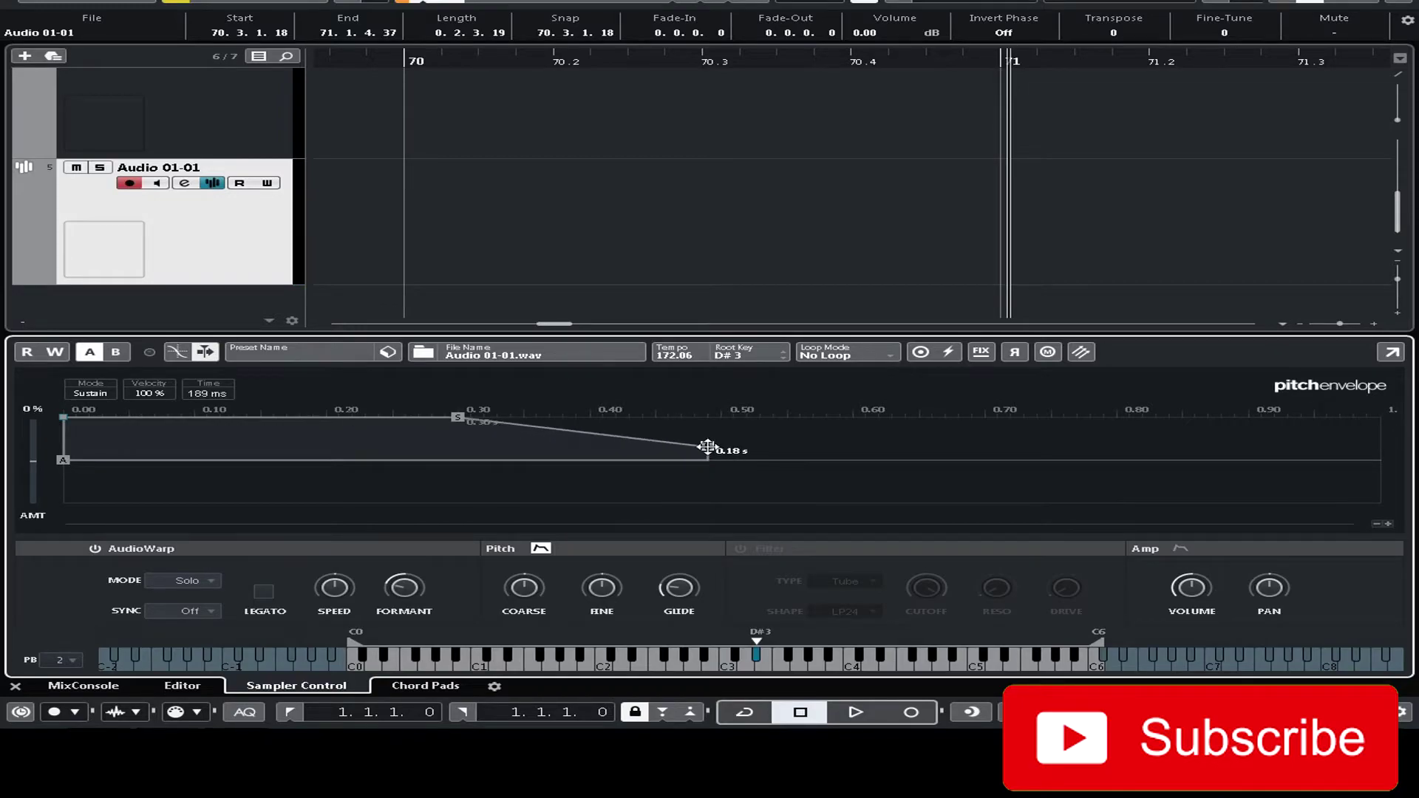
left_click_drag(466, 418, 65, 417)
left_click_drag(308, 443, 90, 451)
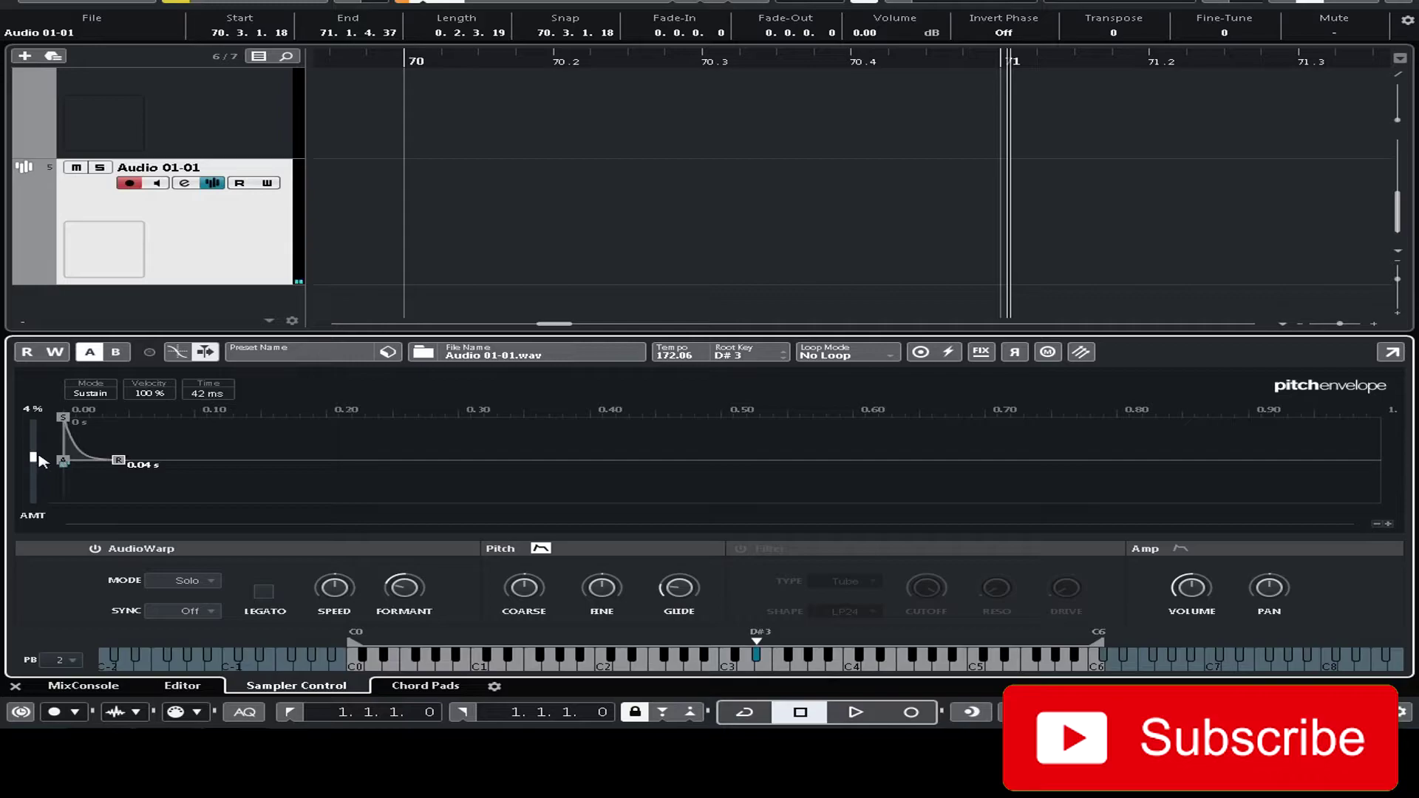
left_click_drag(74, 438, 73, 449)
left_click(1388, 523)
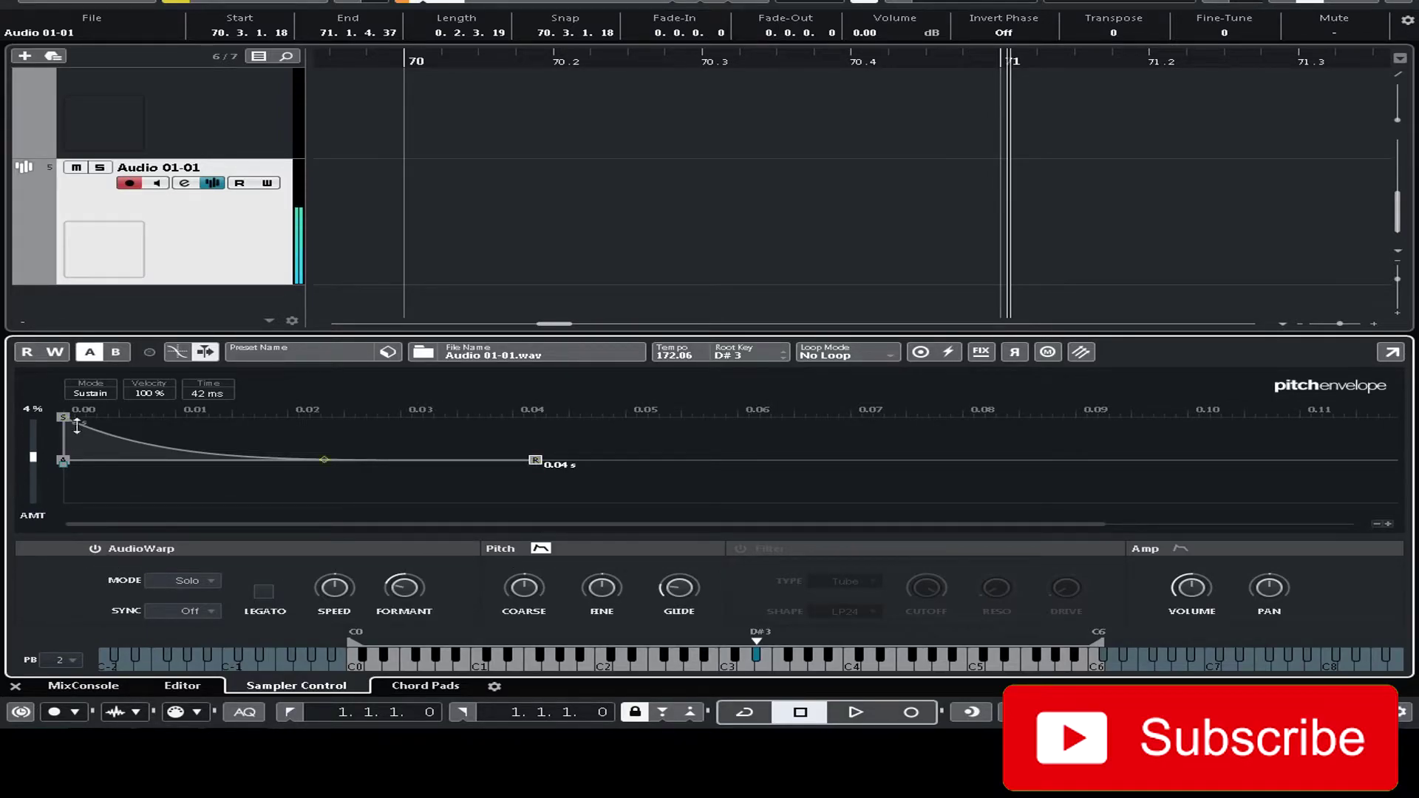
Adjust the pitch envelope start, set its mode to One Shot, and set the amount to 8%
mouse_move(65, 421)
left_mouse_down()
mouse_move(75, 447)
mouse_move(69, 432)
left_mouse_up()
left_click_drag(37, 462, 47, 441)
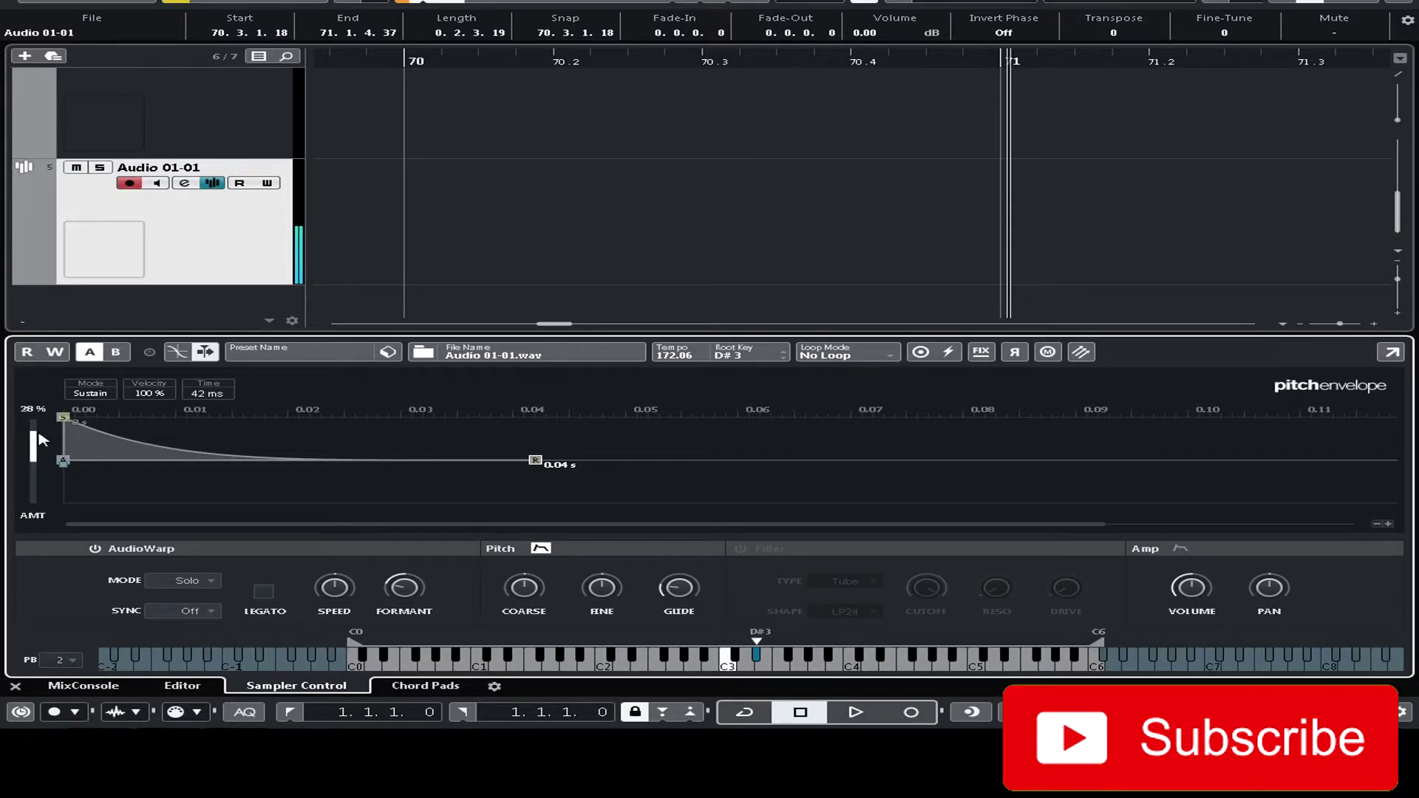
left_click(107, 395)
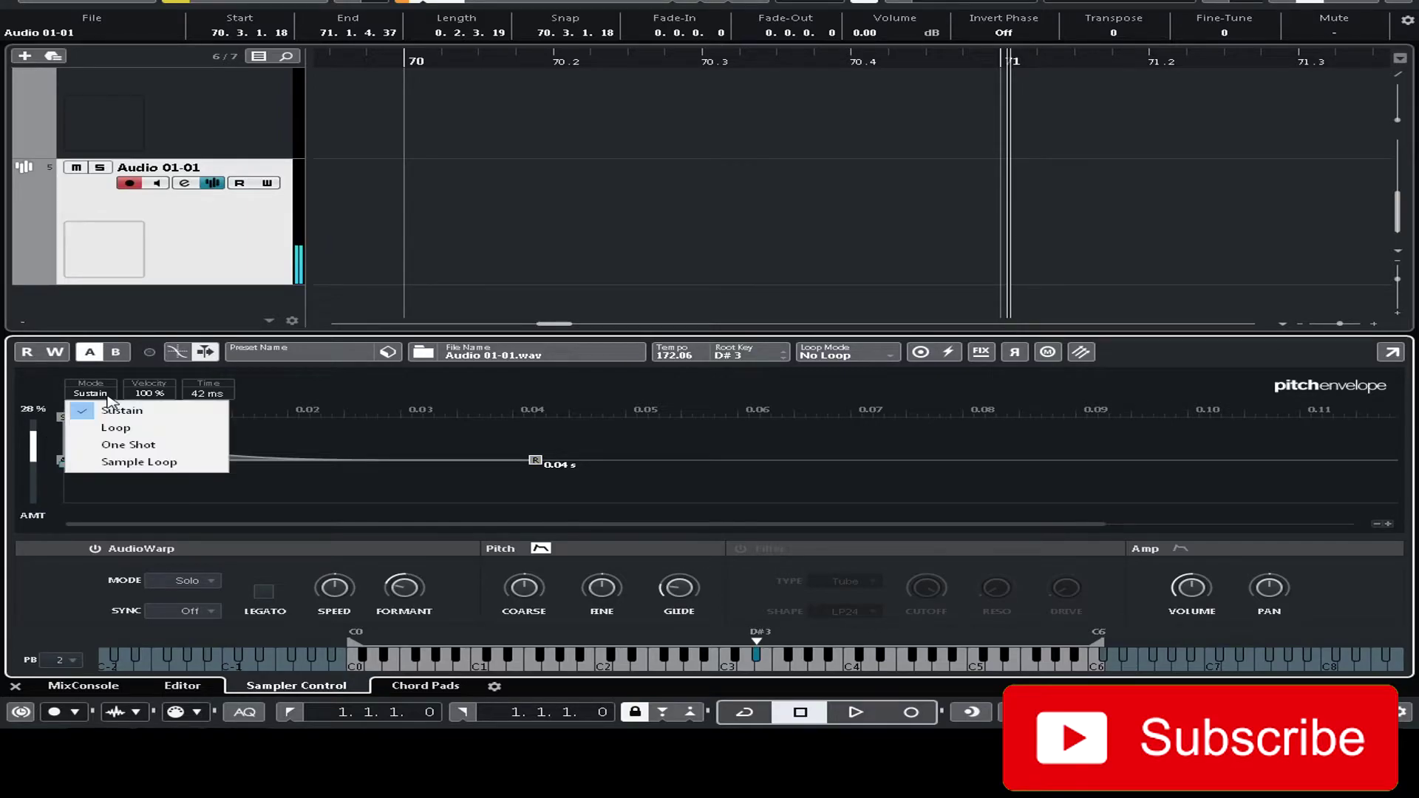
left_click(127, 445)
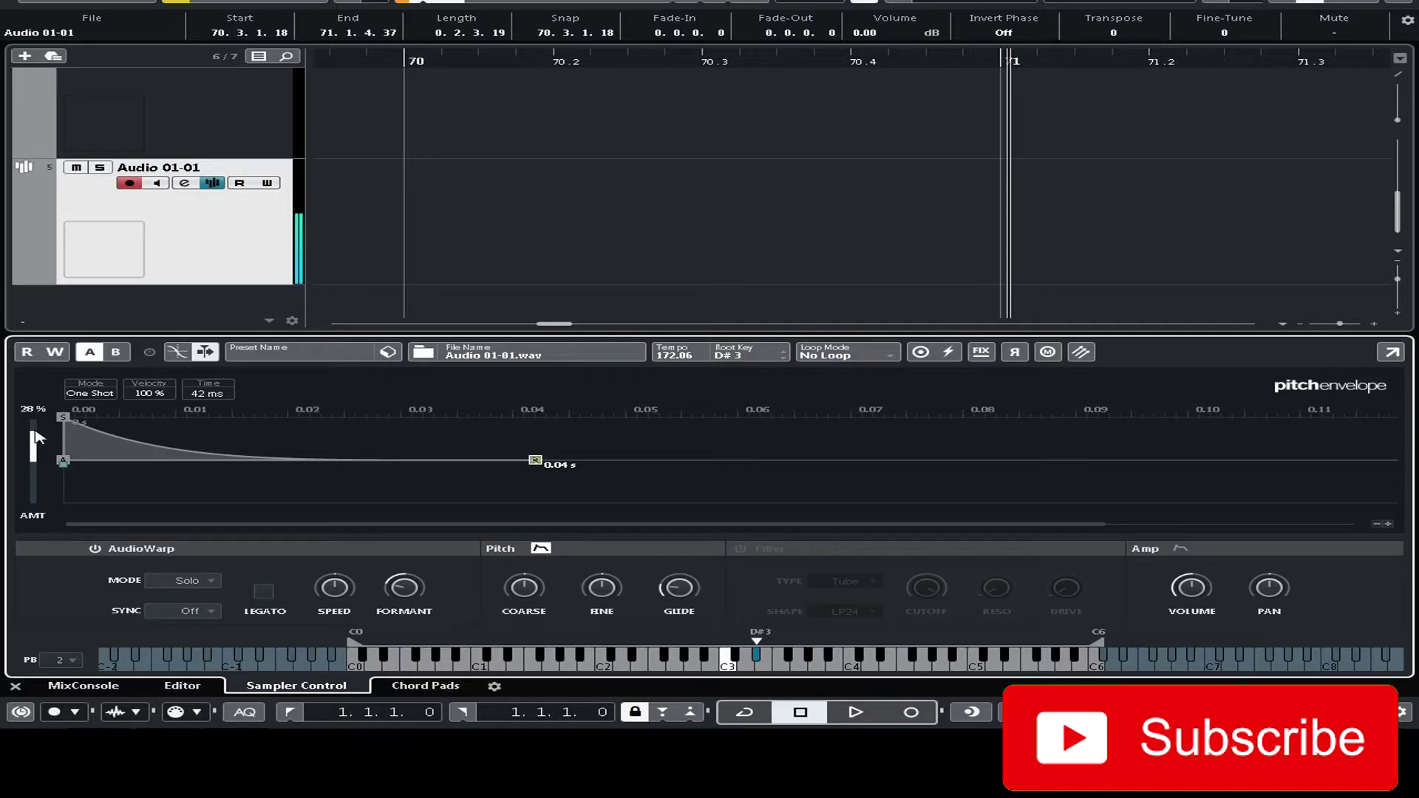
left_click_drag(35, 436, 38, 429)
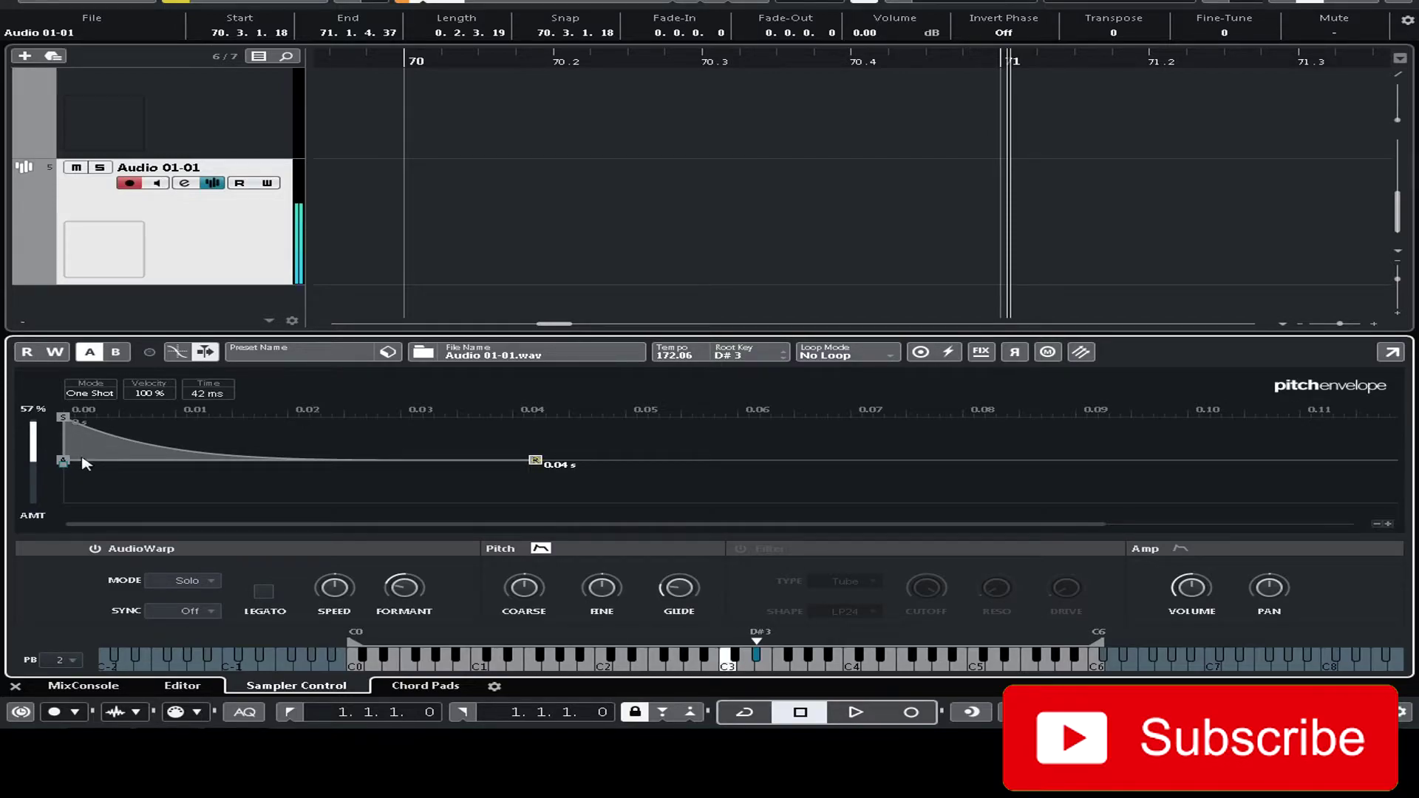
mouse_move(34, 453)
left_mouse_down()
mouse_move(43, 464)
mouse_move(38, 424)
left_mouse_up()
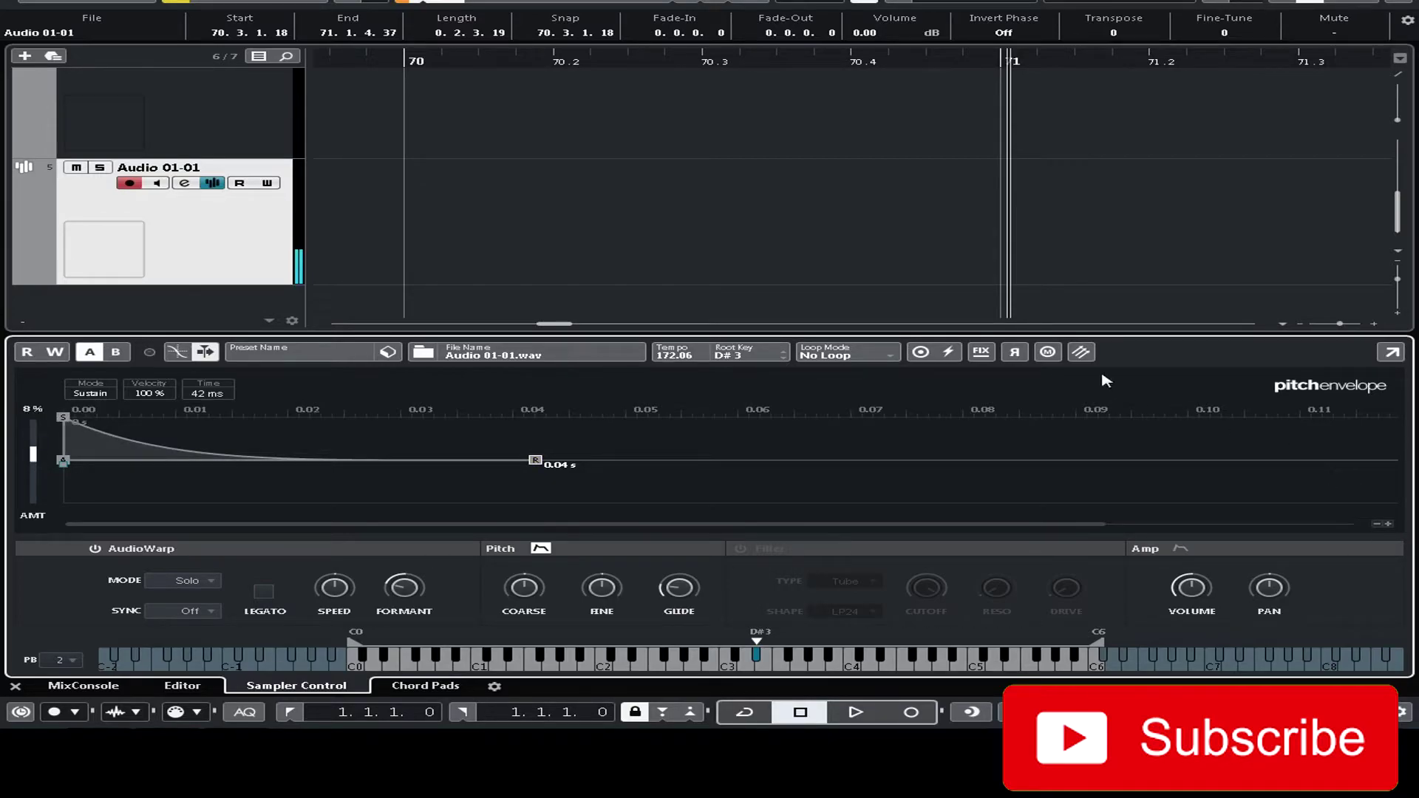
left_click(1181, 548)
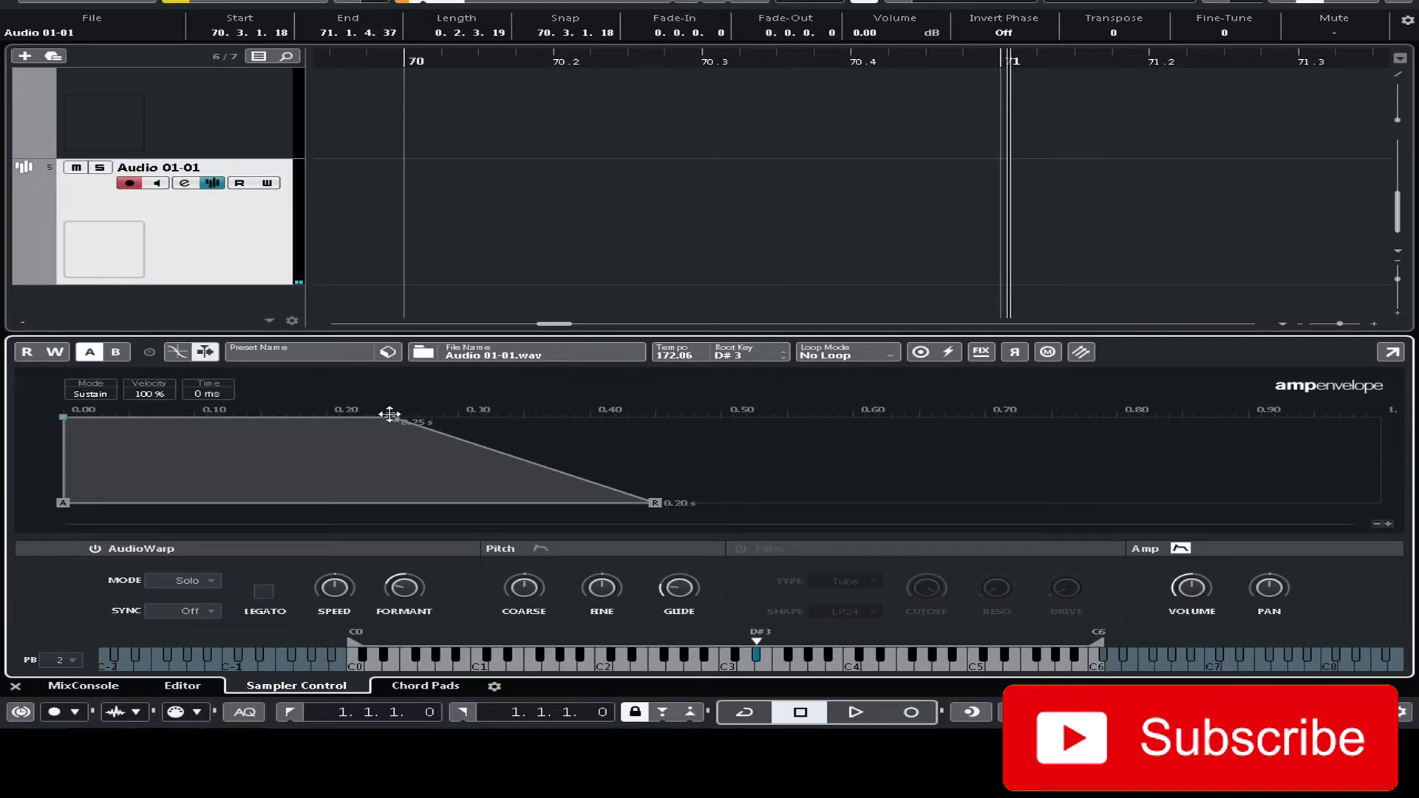
Make the amp envelope a One Shot starting at full level with a curved decay to 0.20 s
left_click_drag(390, 414, 65, 417)
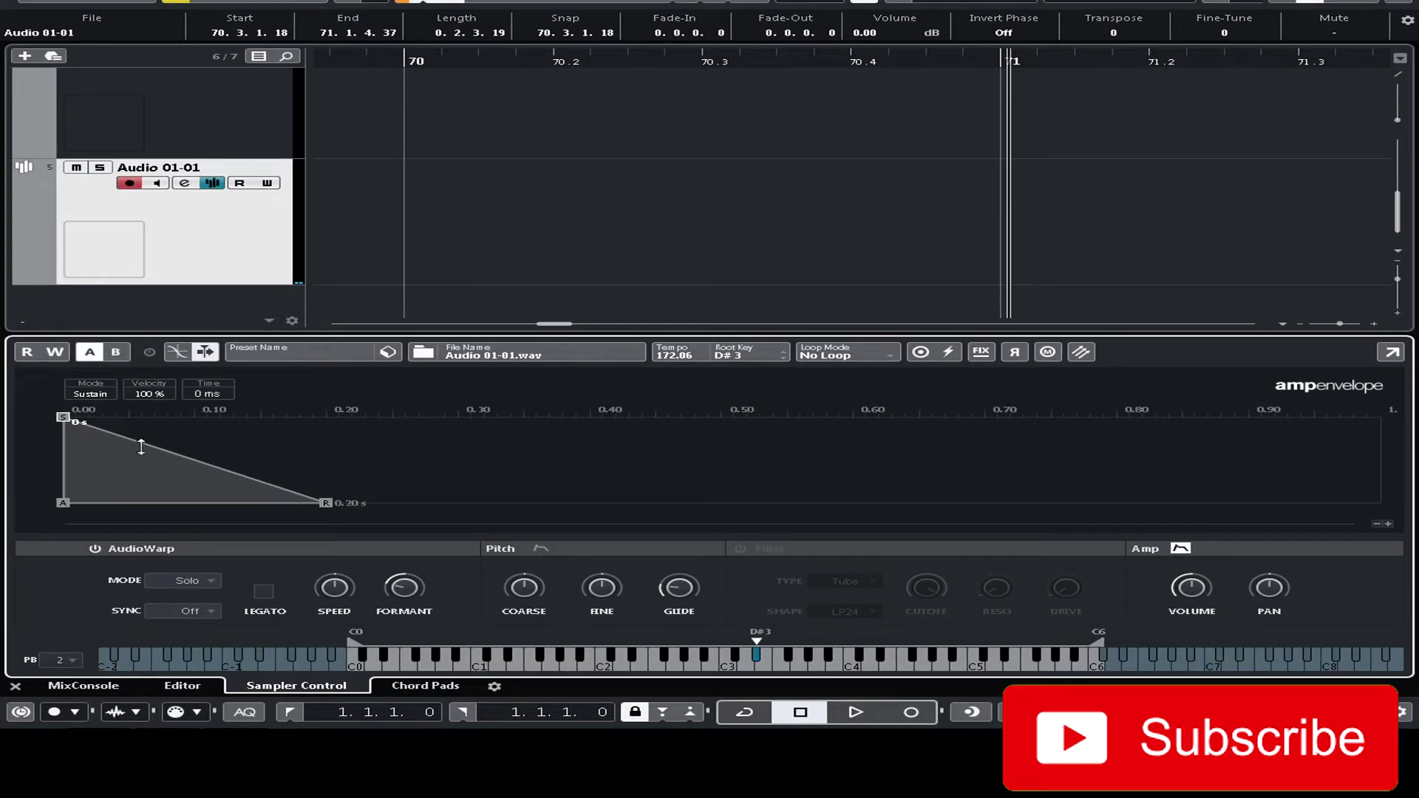
left_click_drag(141, 448, 140, 389)
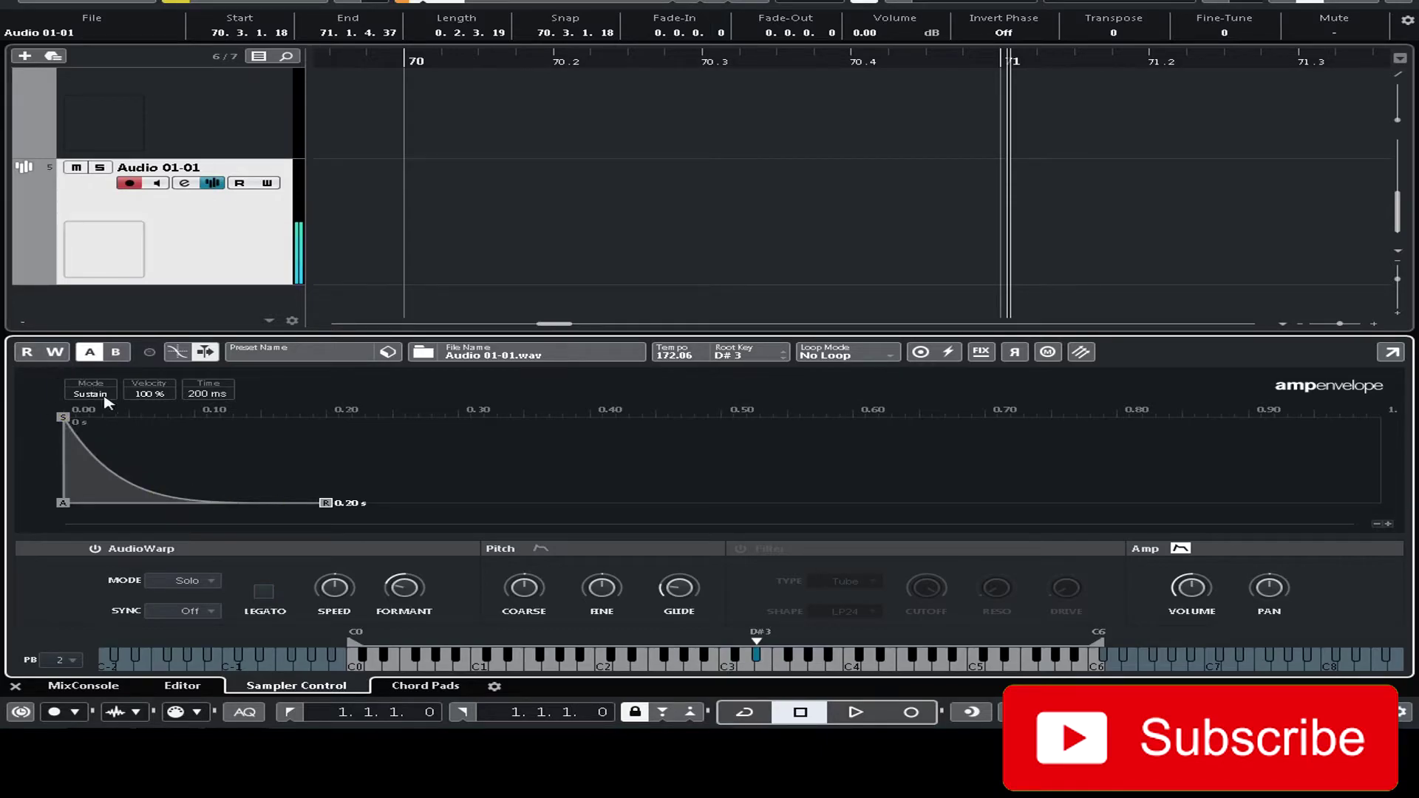
left_click(107, 402)
left_click(122, 447)
left_click(540, 548)
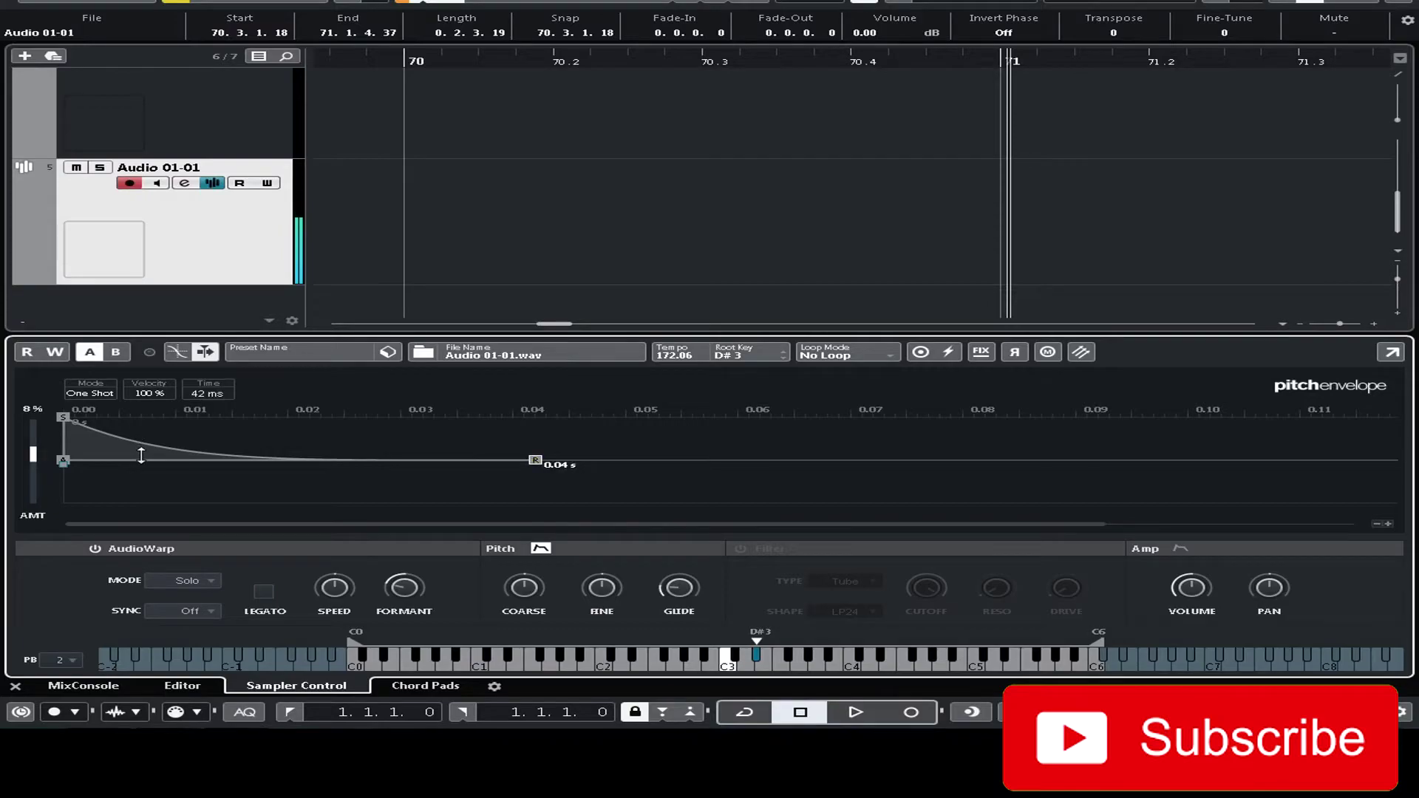
Refine the pitch decay curve and start point, then switch Sampler Control to Mono playback
left_click_drag(527, 459, 601, 461)
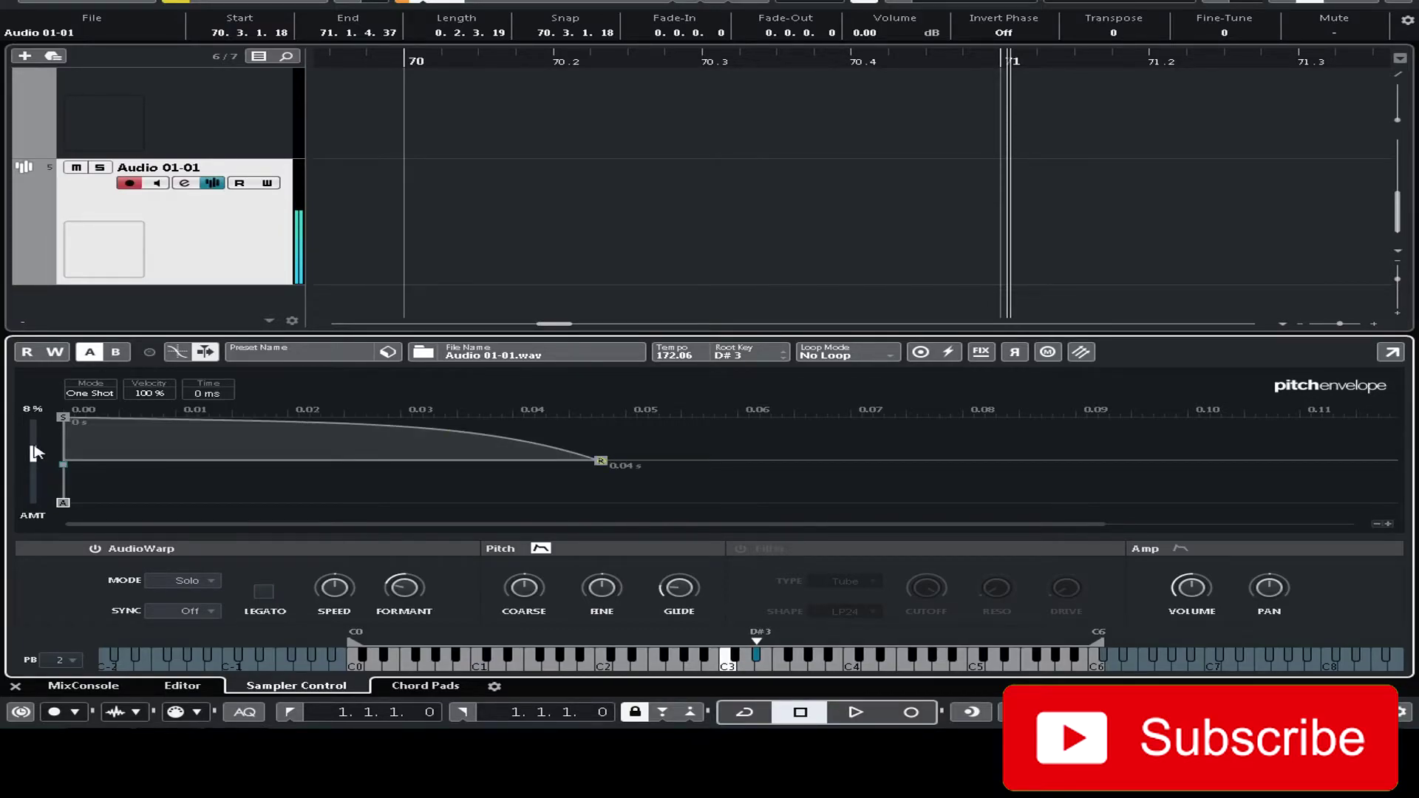
left_click_drag(136, 422, 178, 414)
left_click(1388, 524)
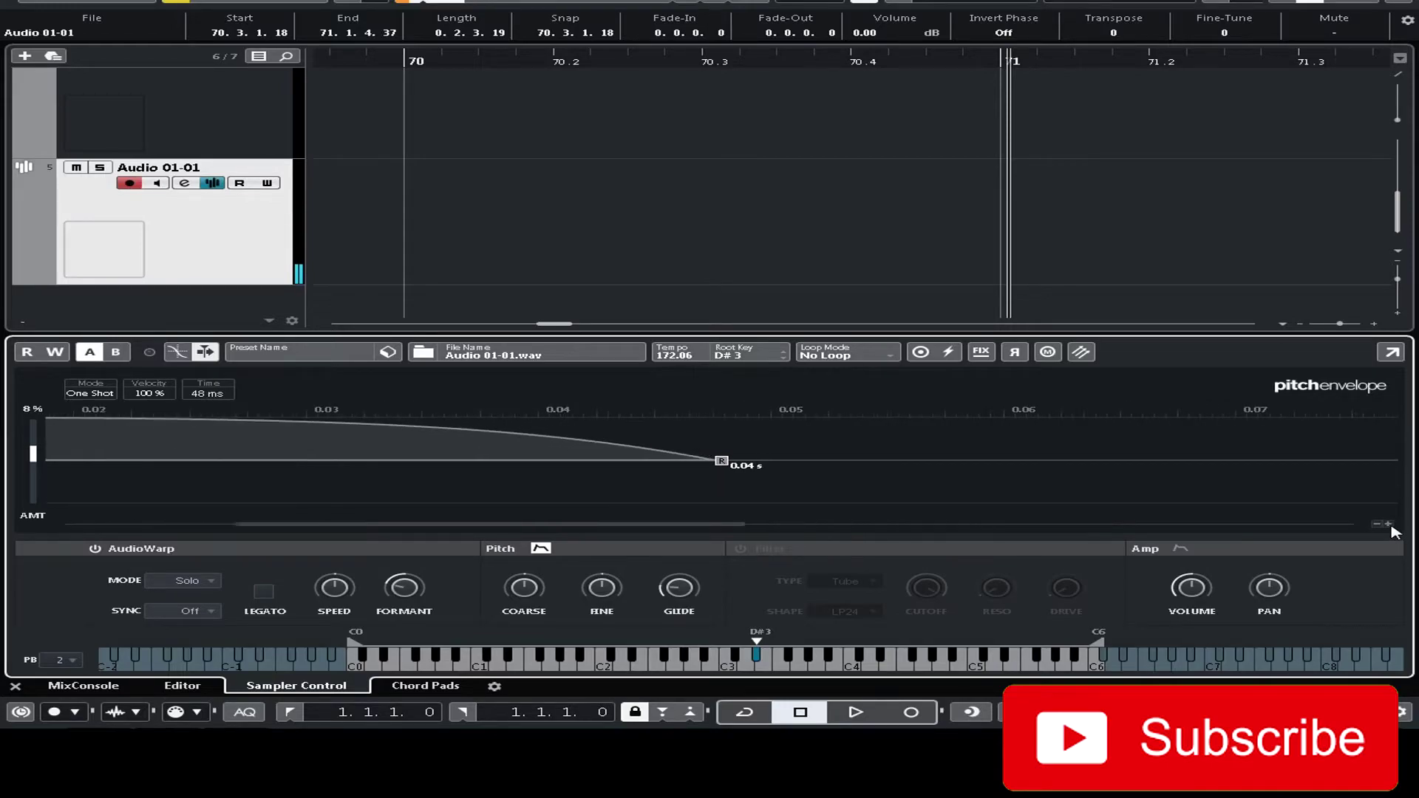
left_click_drag(909, 524, 713, 524)
left_click_drag(63, 416, 94, 418)
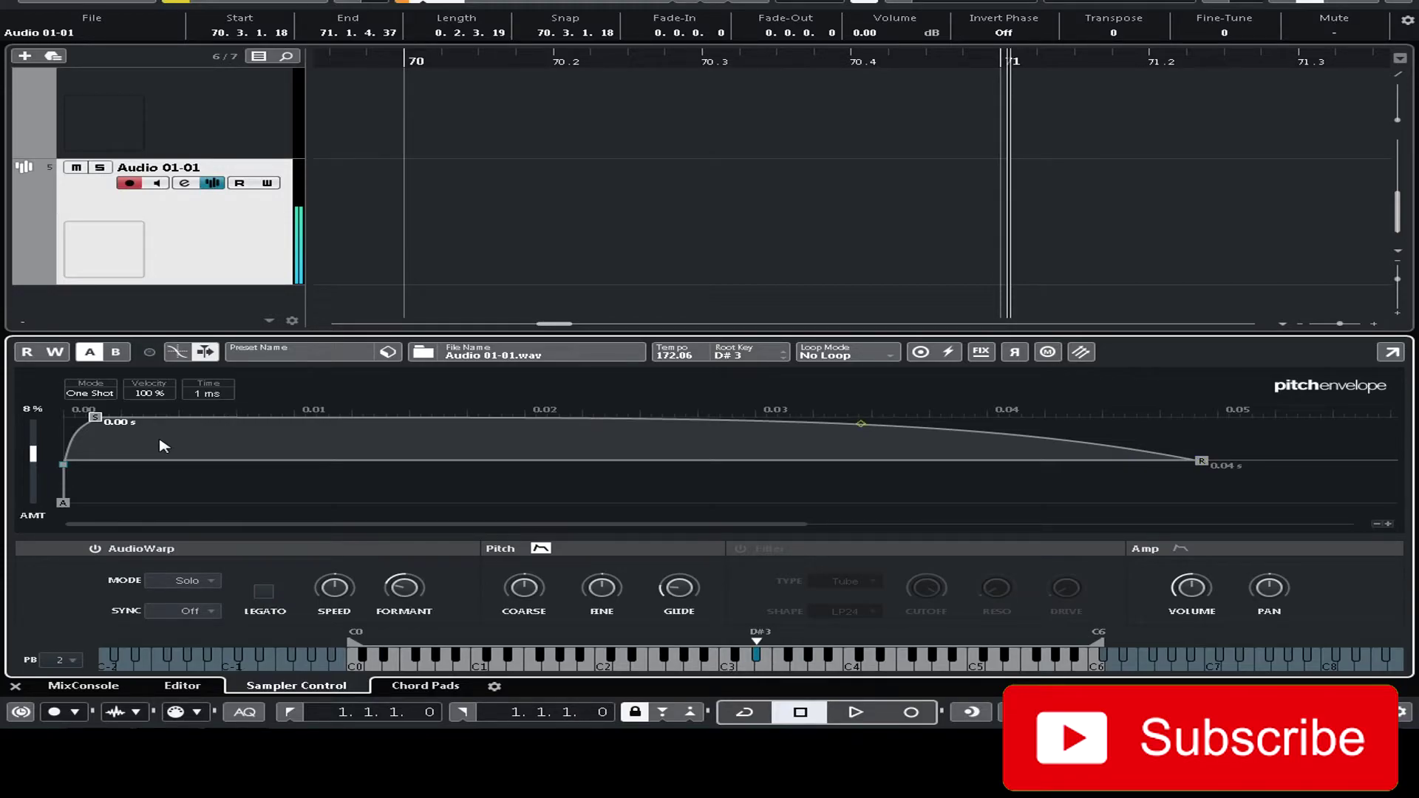
left_click(1048, 352)
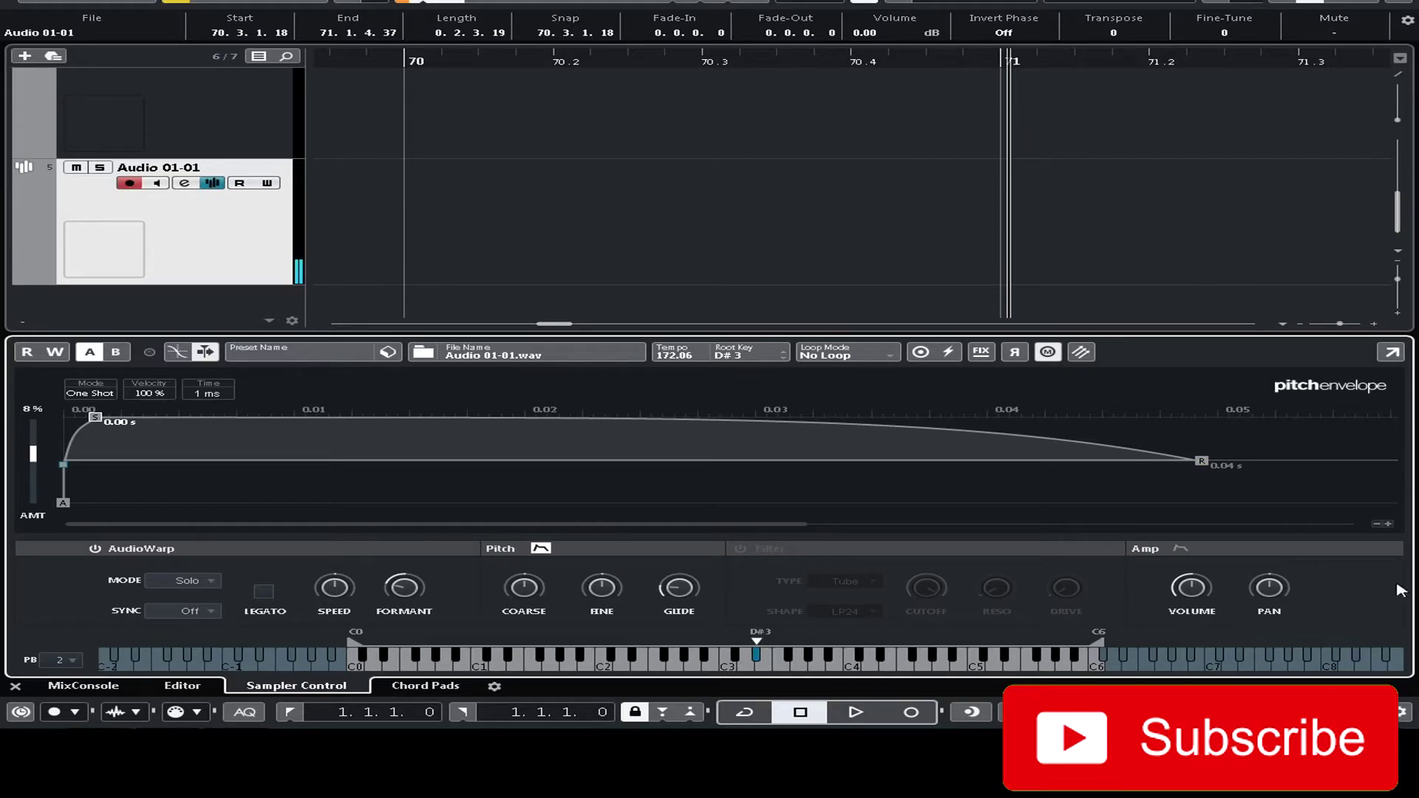
mouse_move(1208, 611)
Load REVelation into the first Audio Inserts slot of Audio 01-01, searching 'rev'
left_click(1269, 4)
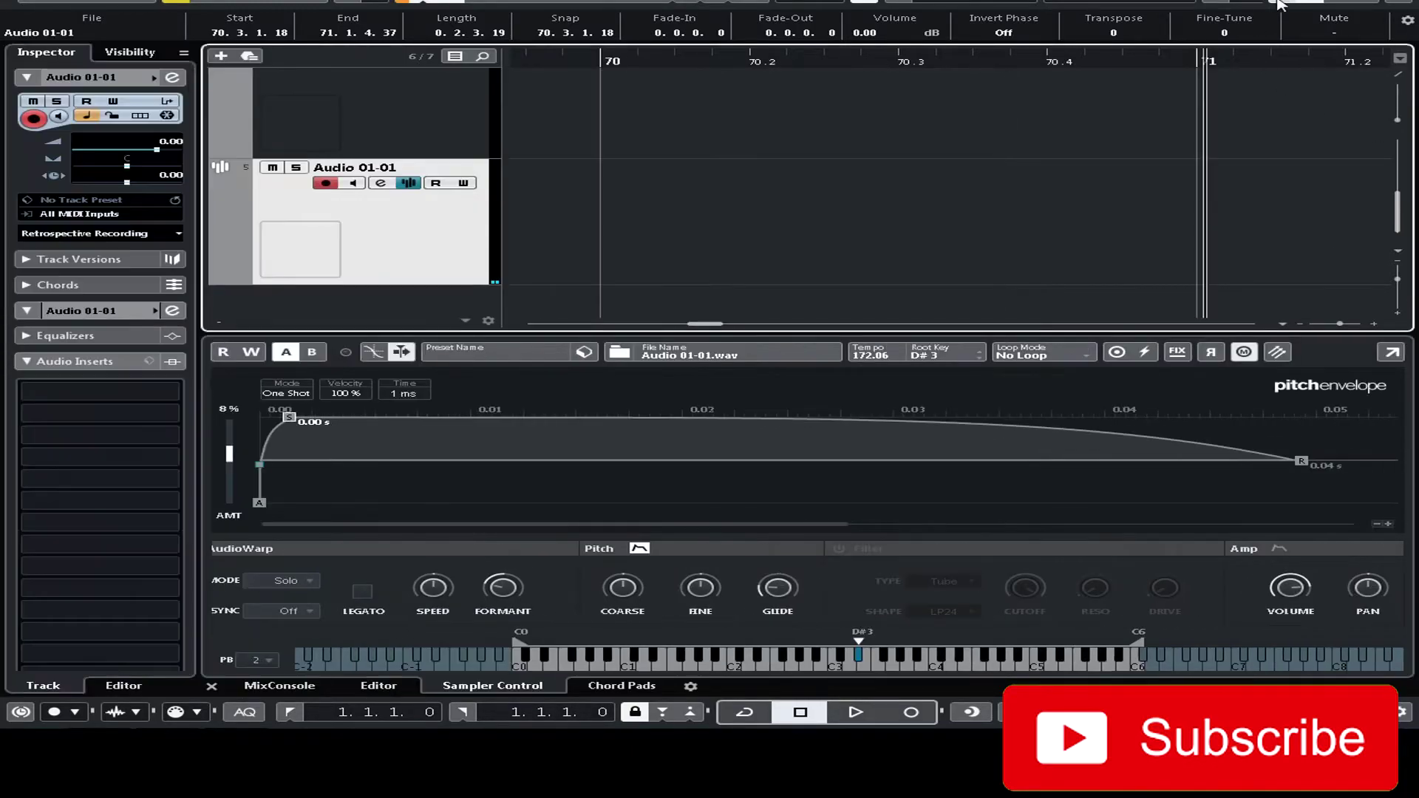
left_click(82, 390)
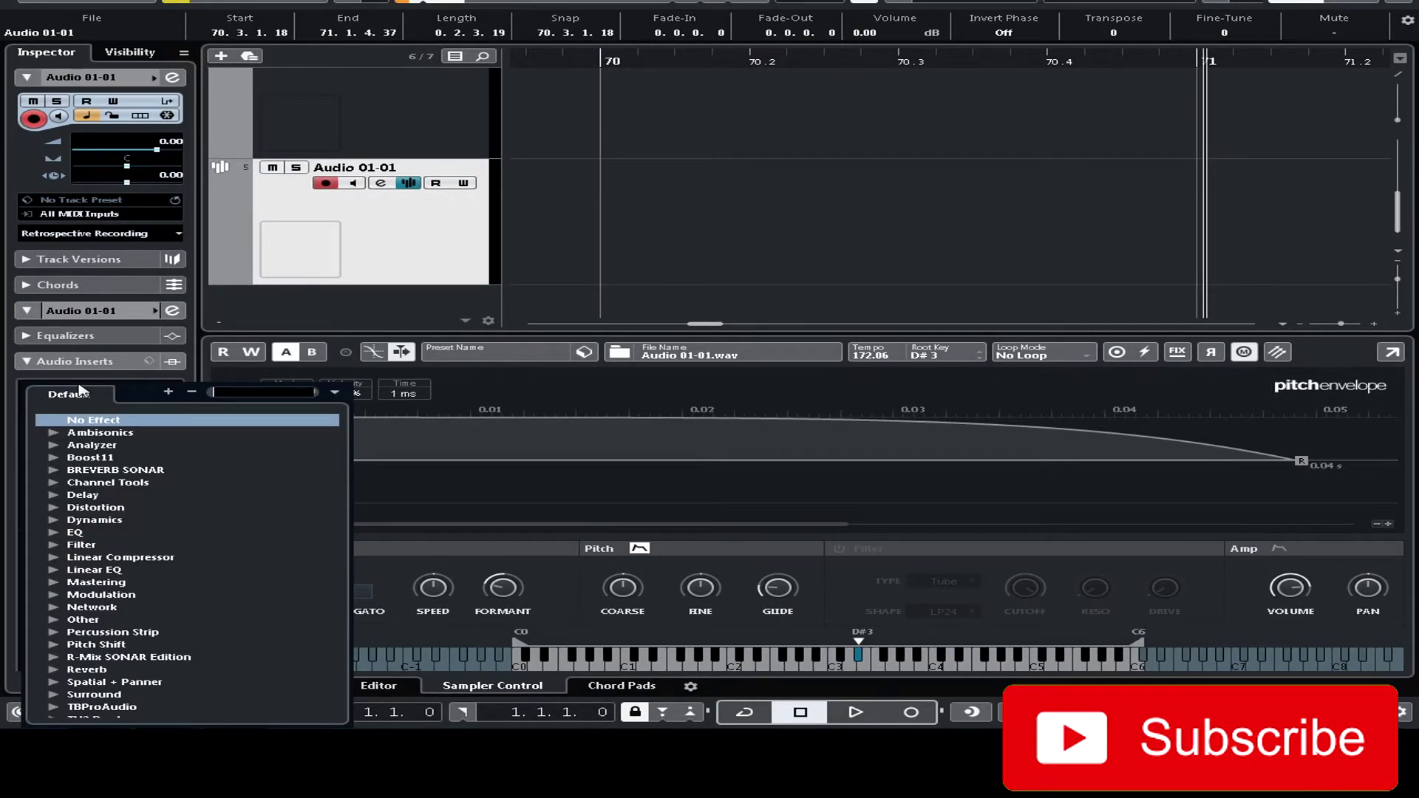
type("rev")
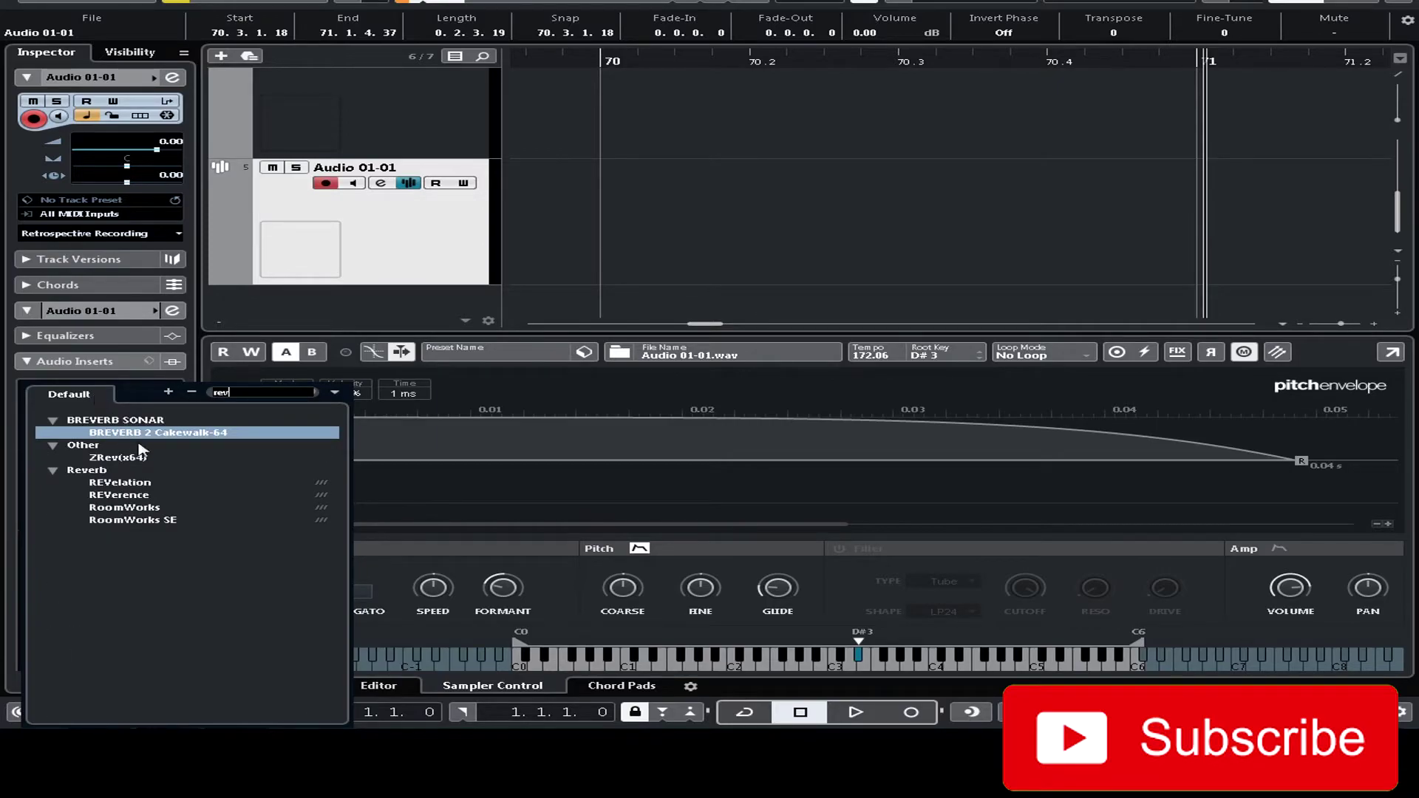
left_click(140, 483)
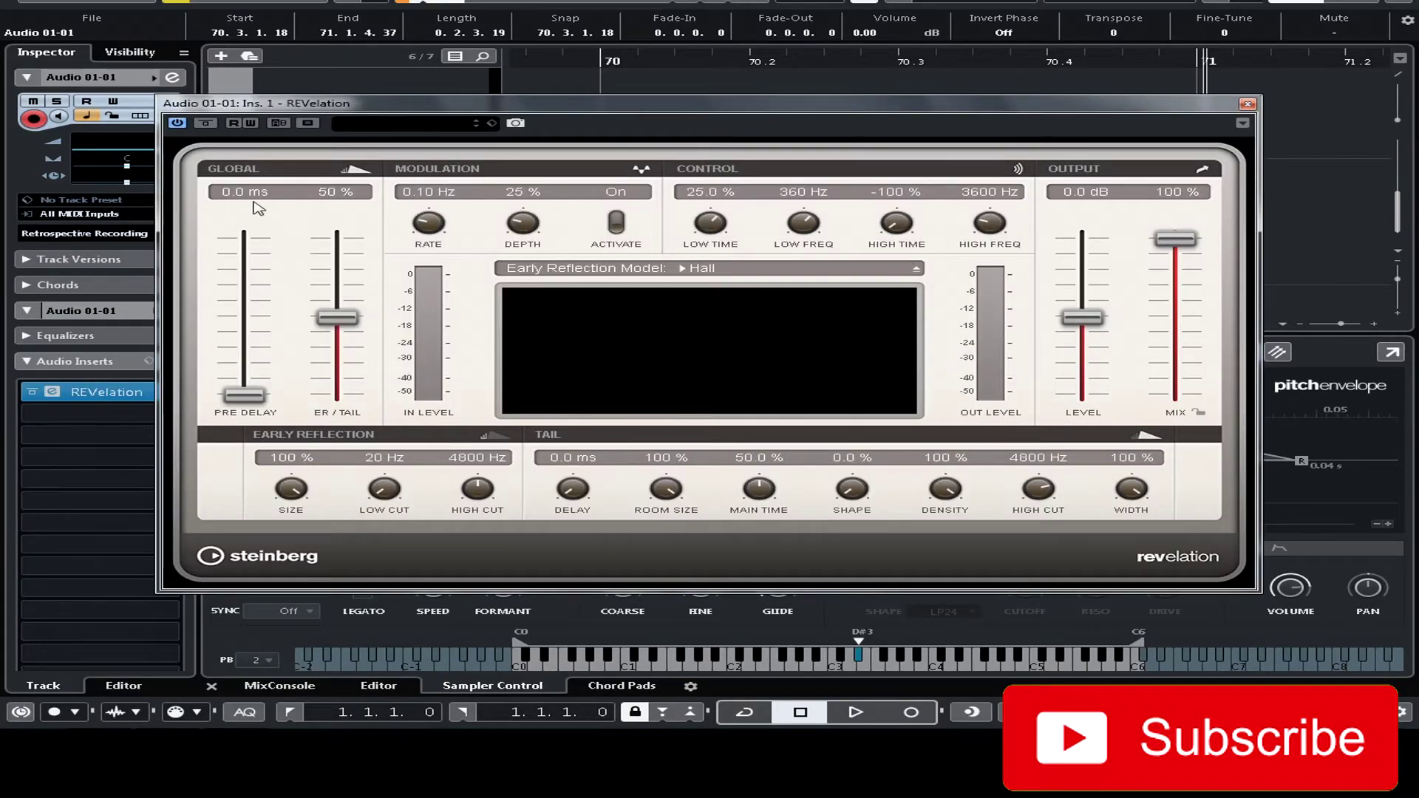
Load REVelation's Small Room Natural preset and raise the pre-delay to 141.8 ms
left_click(492, 124)
left_click(560, 140)
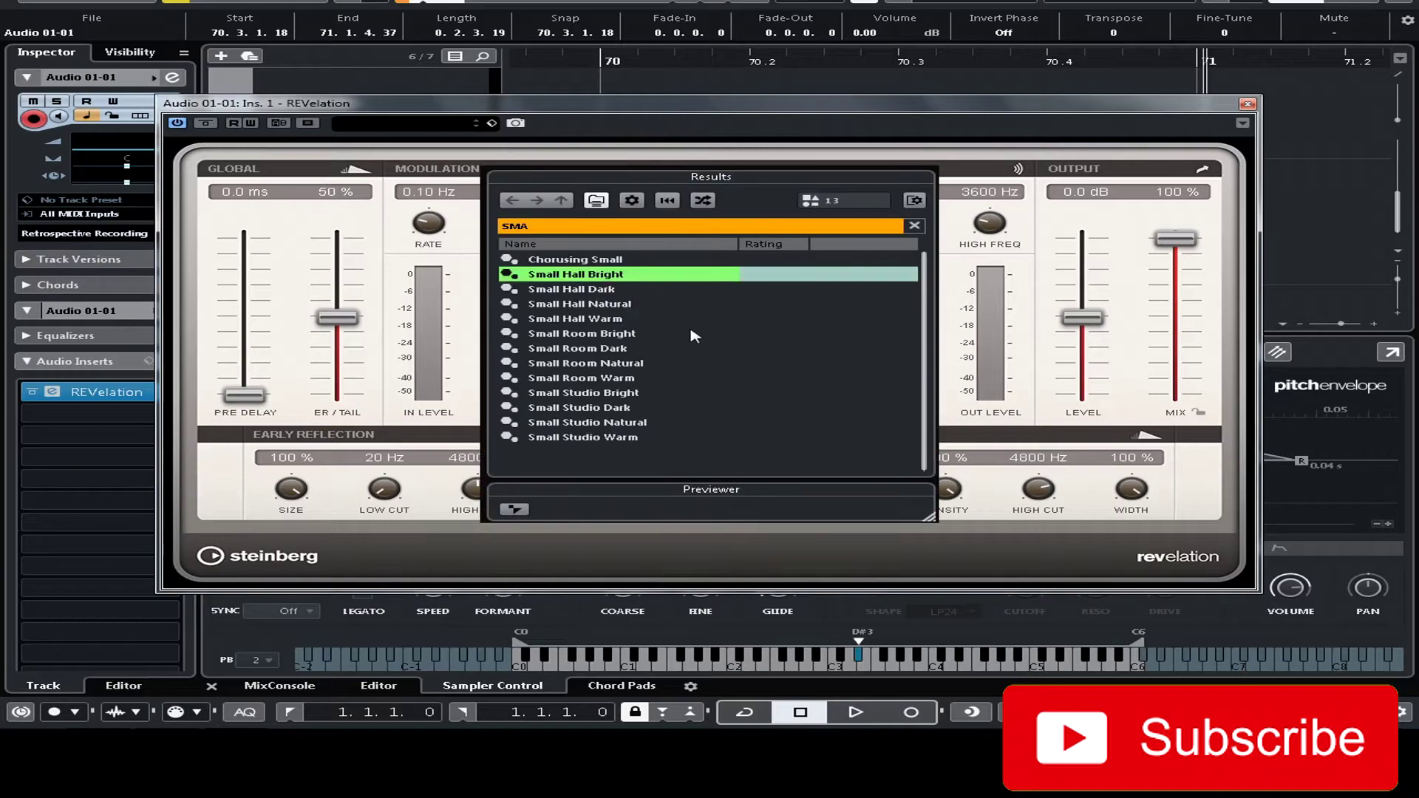
double_click(605, 364)
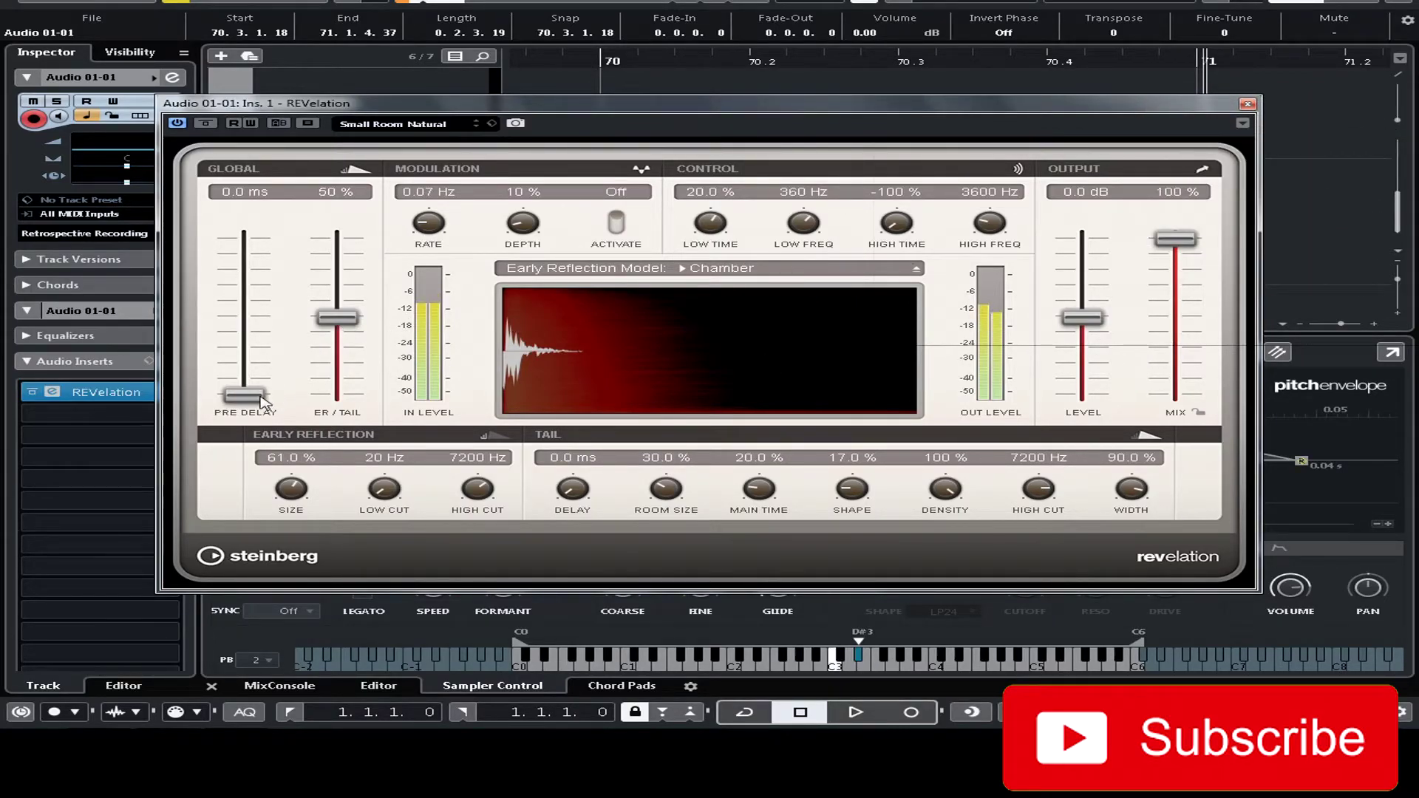
left_click_drag(263, 403, 263, 355)
Dial REVelation to 141.8 ms pre-delay, 98% ER/Tail, 67.5% room, 50% time, 42.6% shape, then close it
left_click_drag(338, 318, 376, 241)
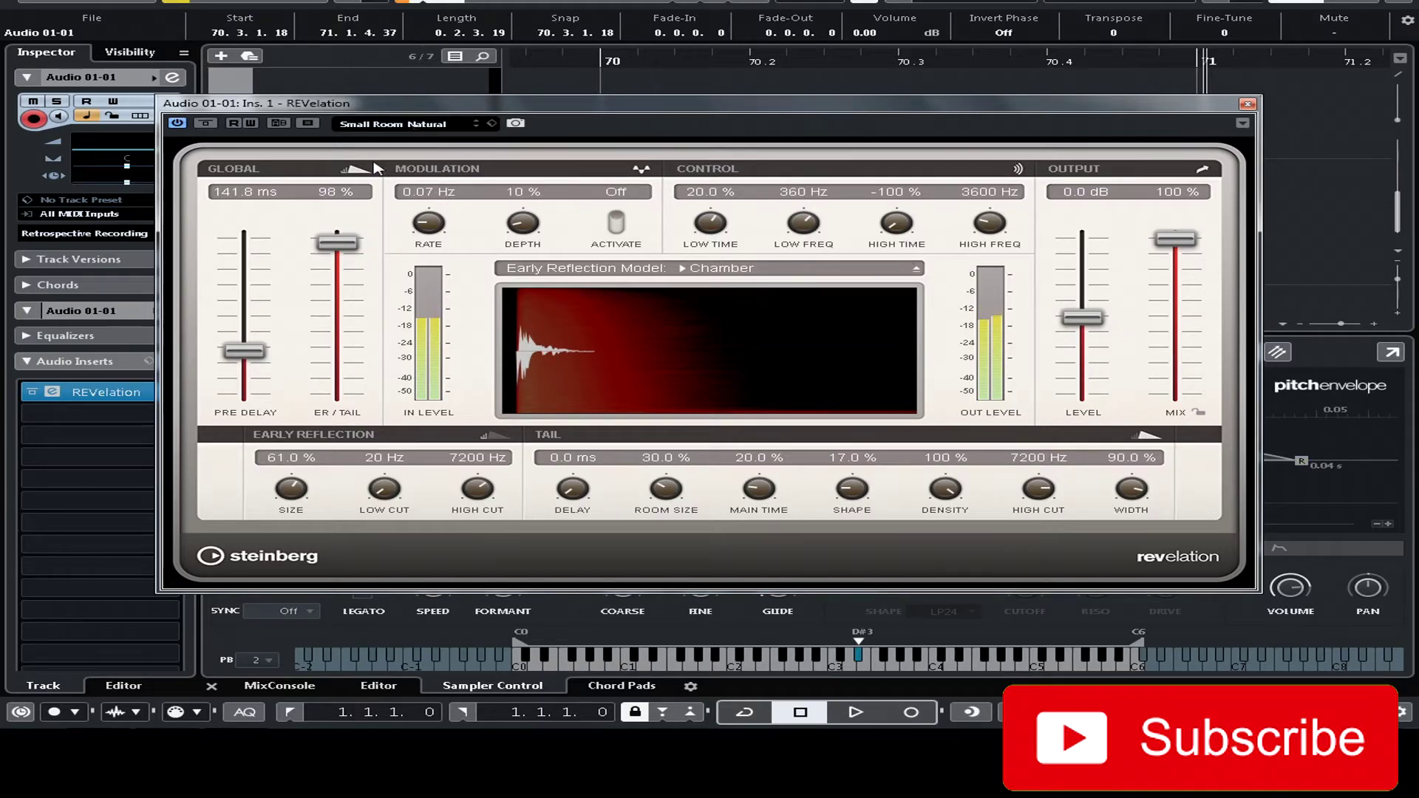
left_click_drag(596, 498, 586, 579)
left_click_drag(652, 504, 694, 454)
left_click_drag(774, 493, 795, 455)
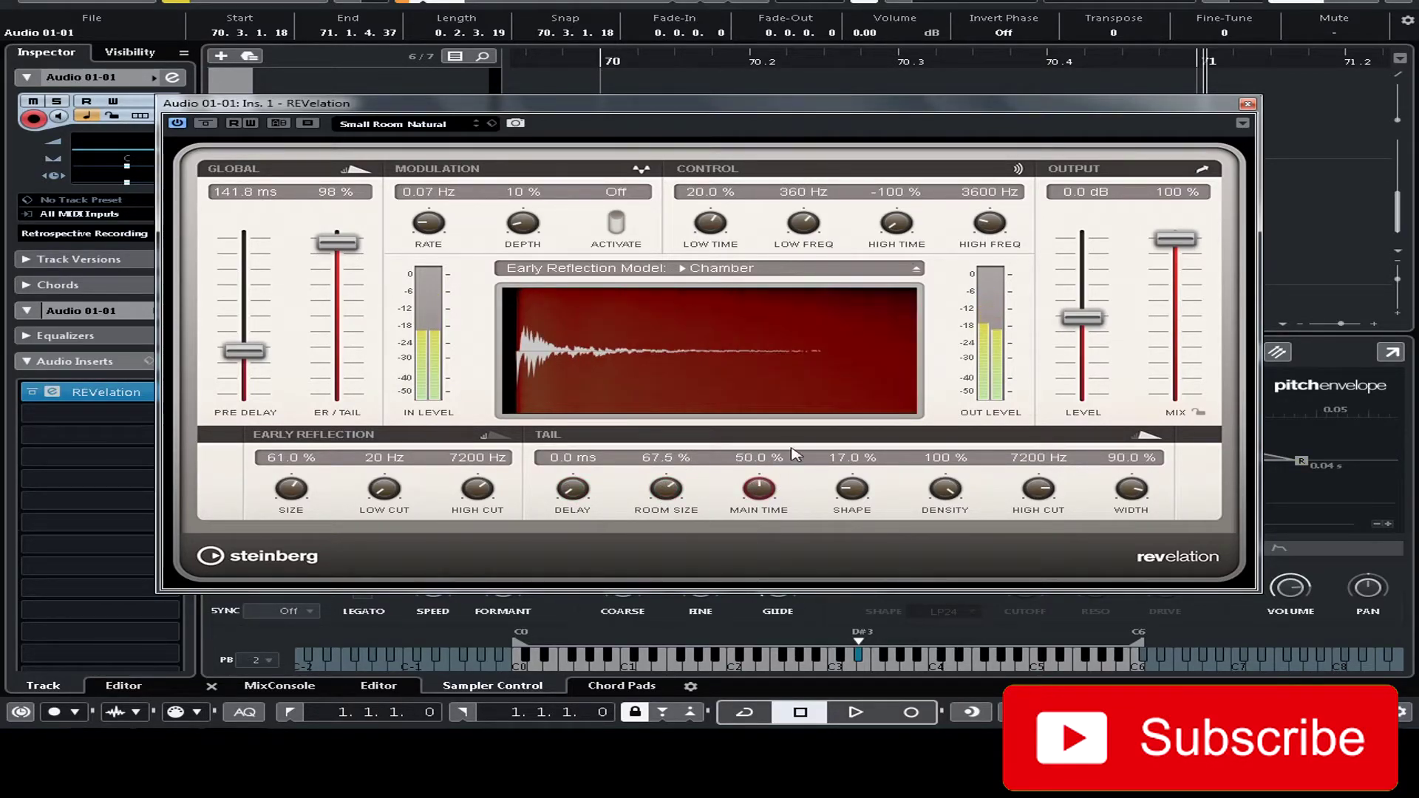
left_click_drag(852, 492, 880, 464)
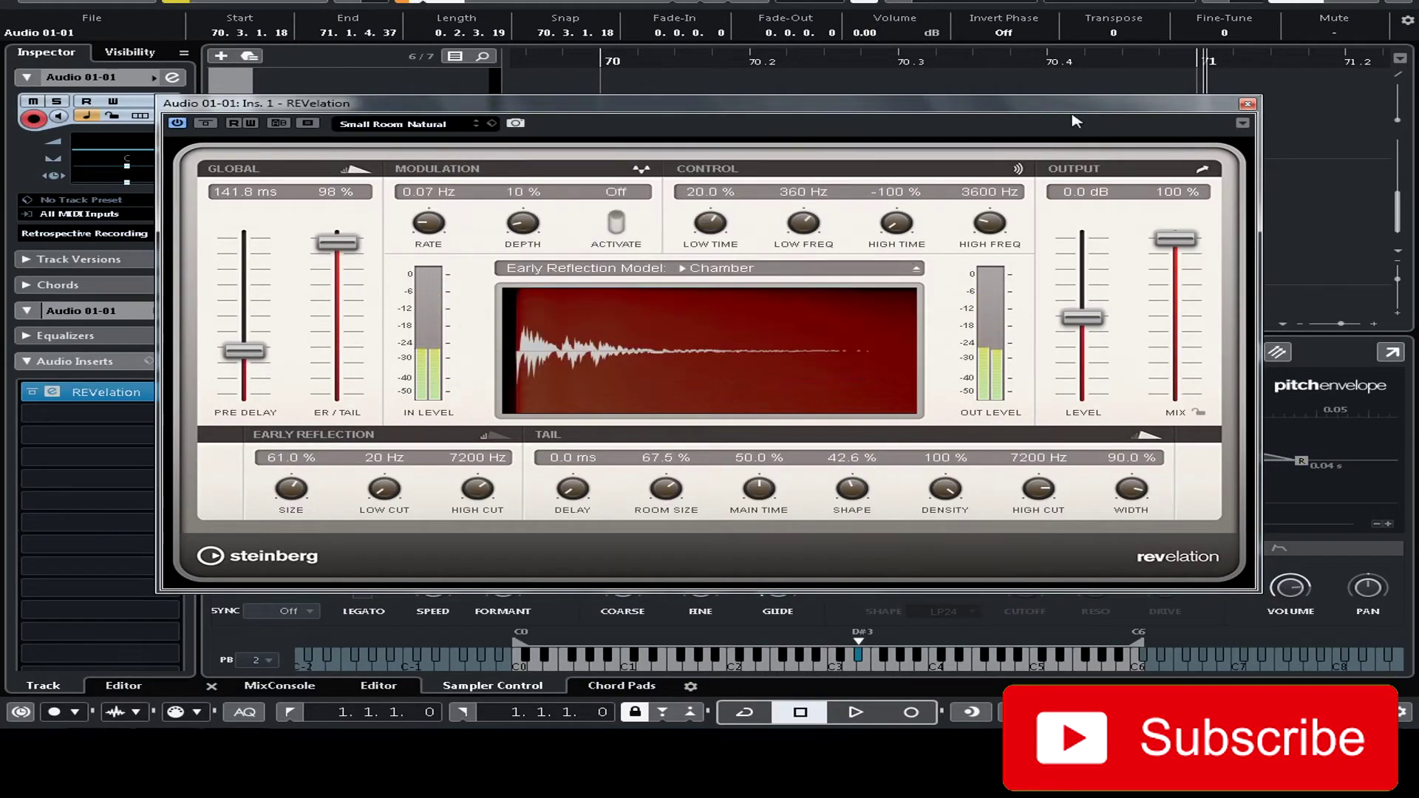
left_click(1248, 104)
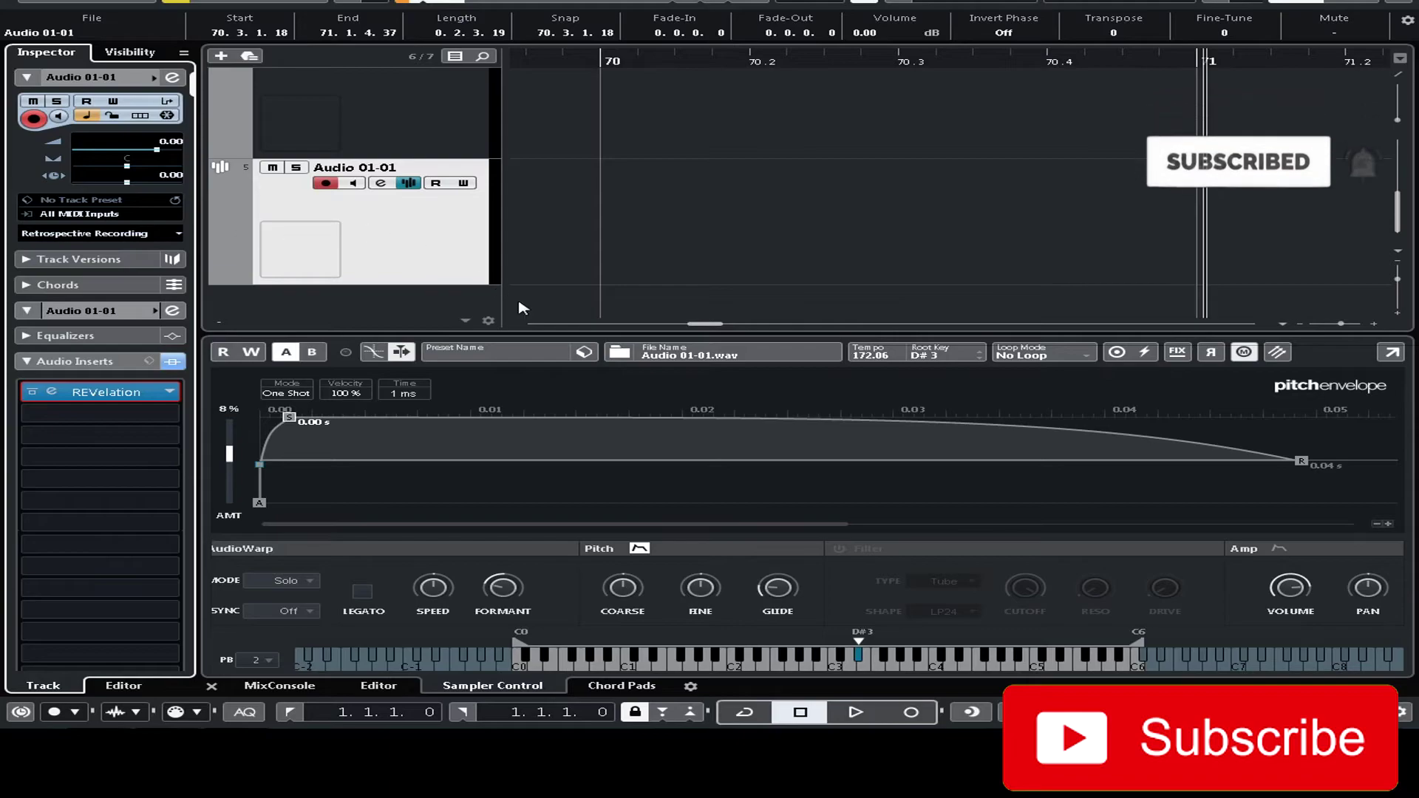
Begin saving the track as a preset inside the Vocal FX preset folder
left_click(586, 354)
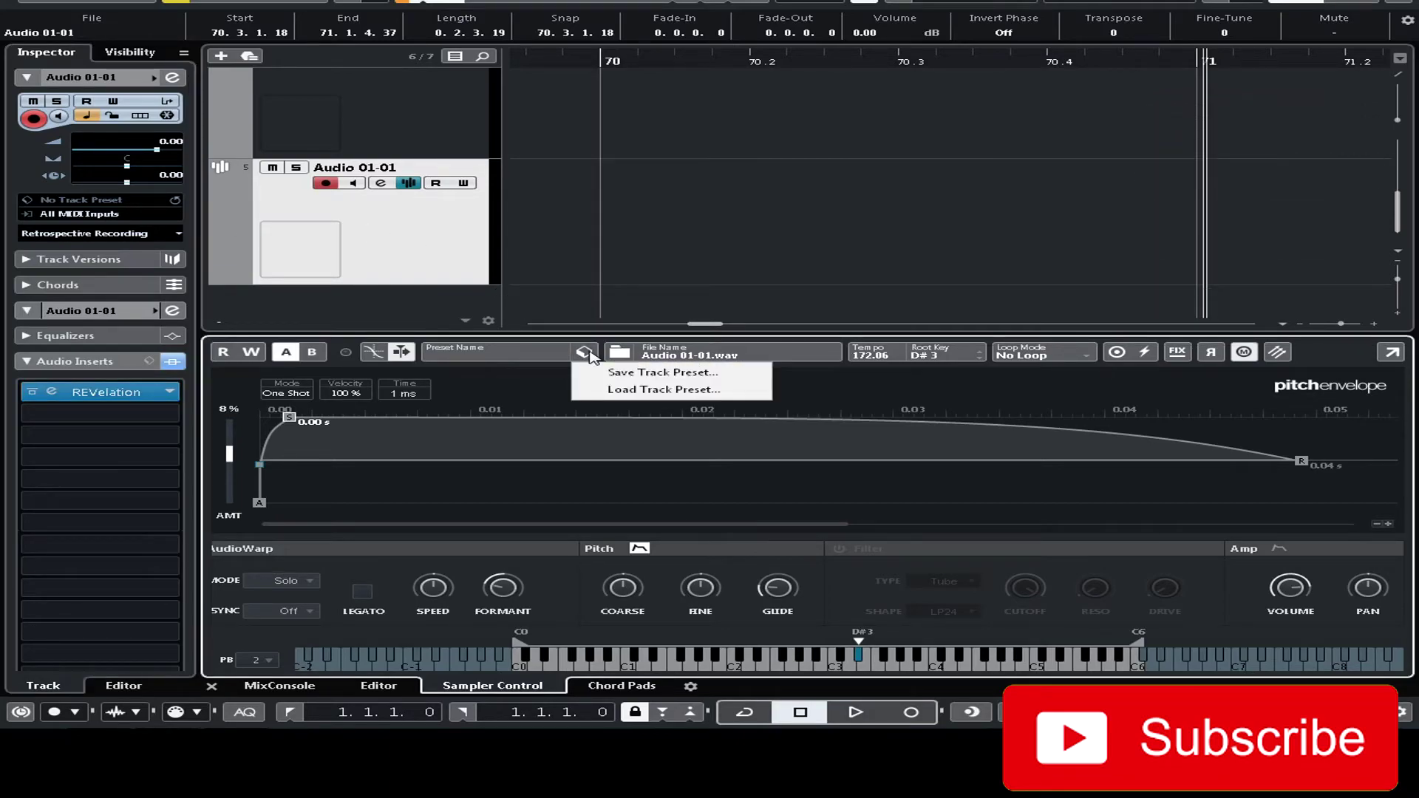
left_click(640, 382)
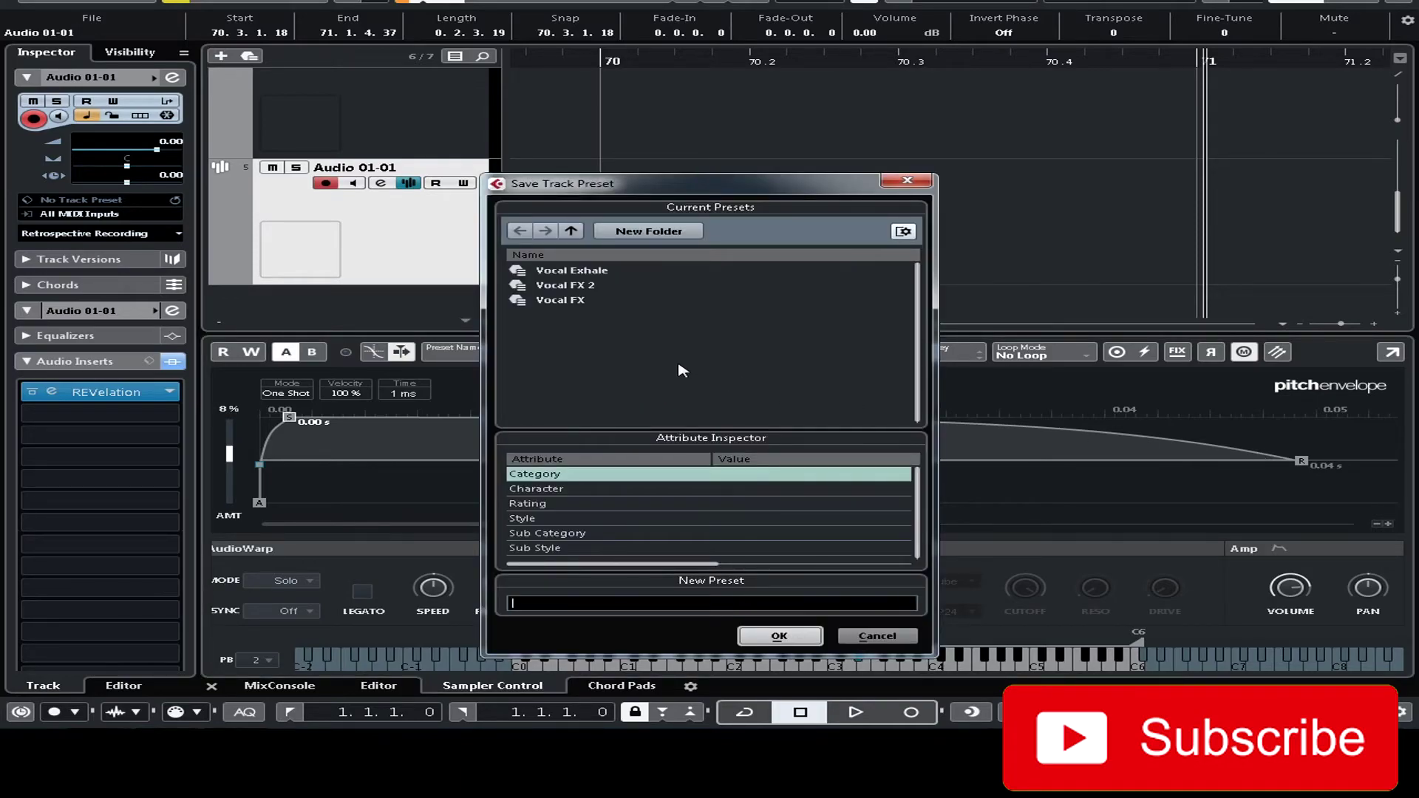
left_click(571, 231)
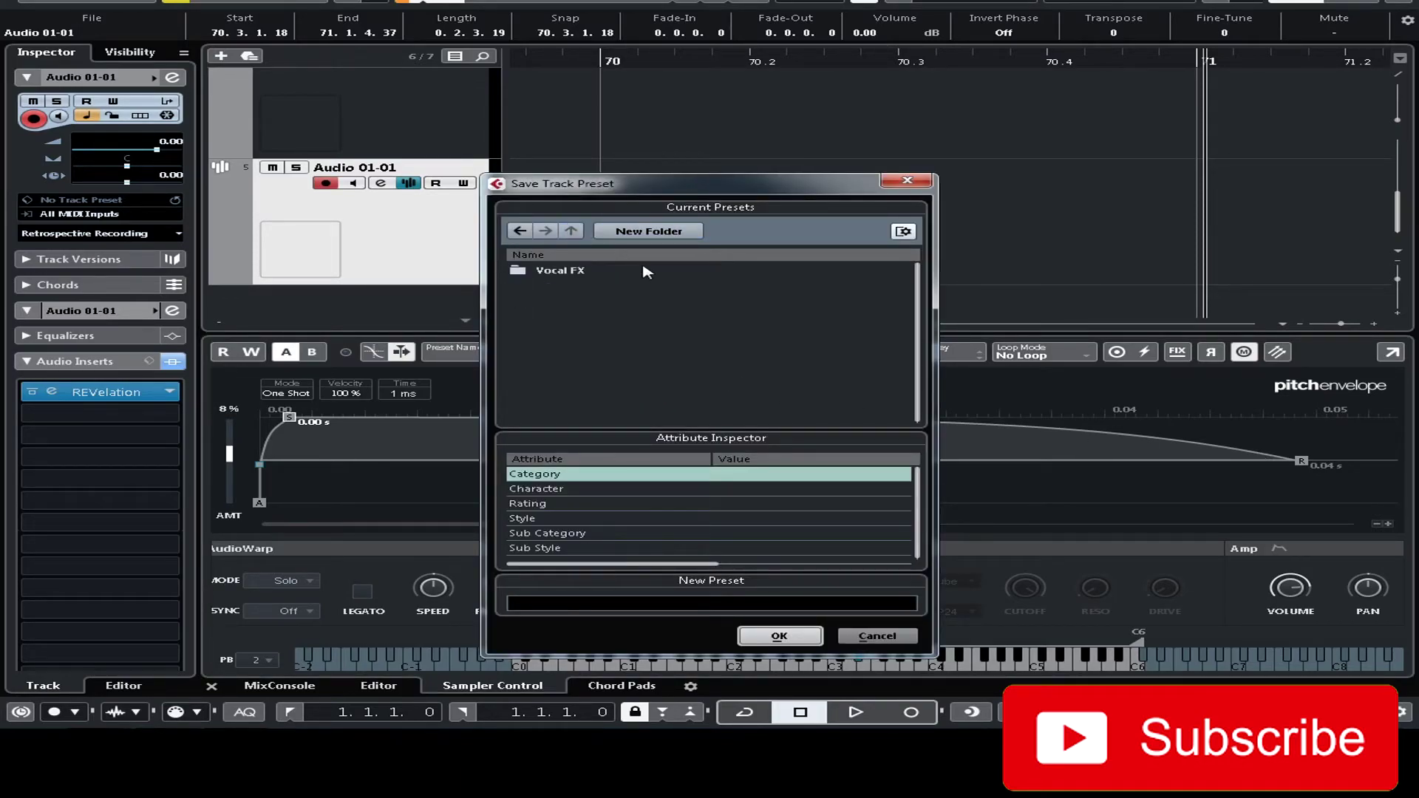
double_click(560, 270)
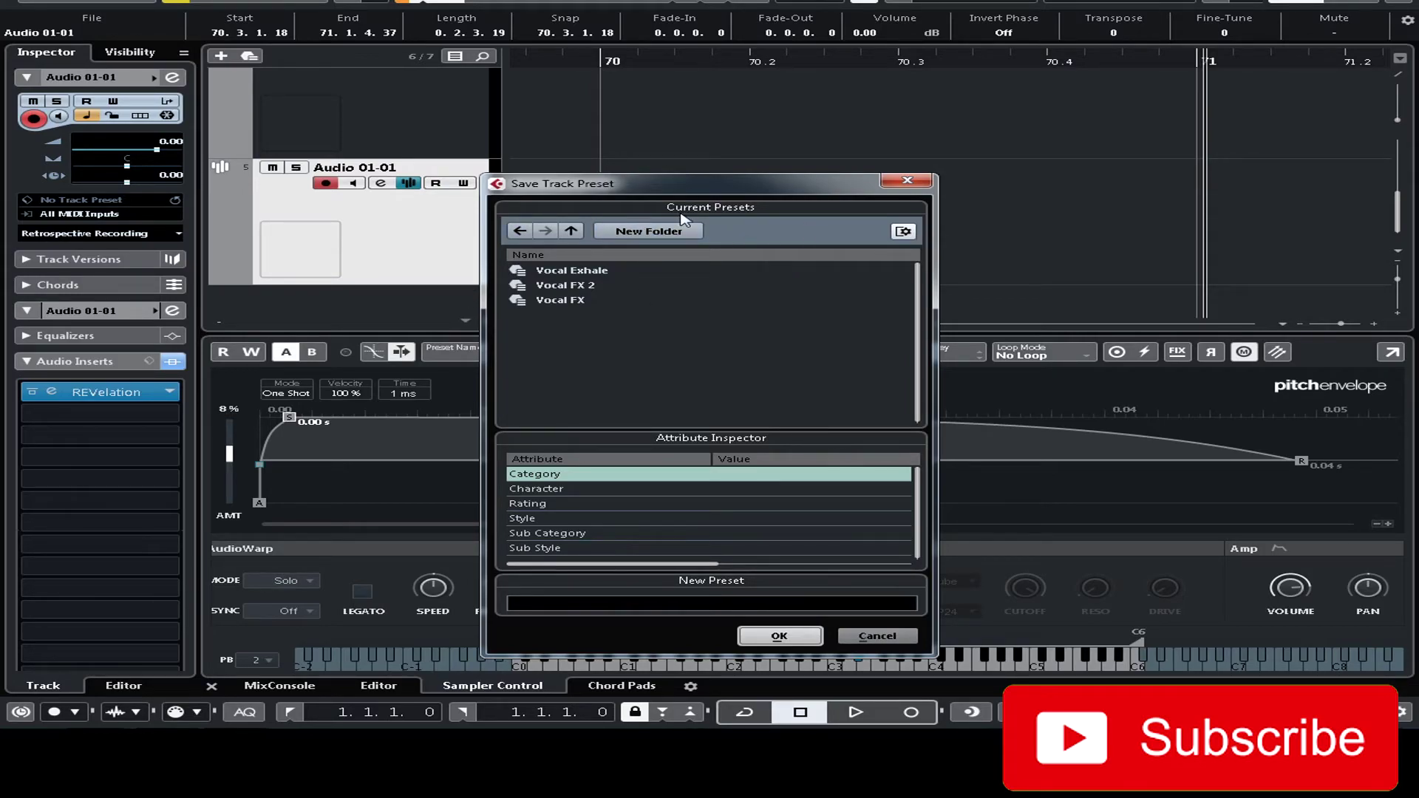
Tag the new preset's category as Vocal in the attribute section
left_click(912, 231)
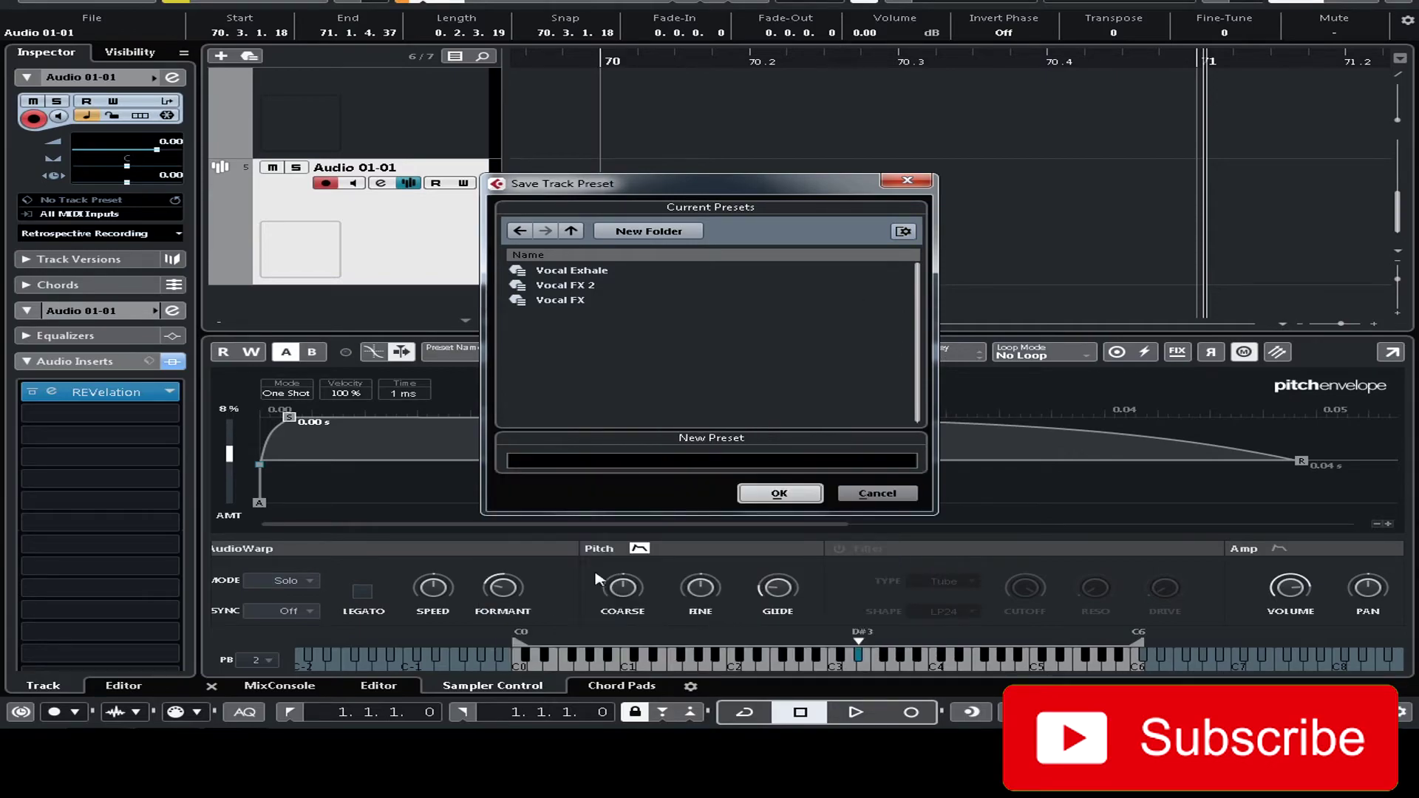
left_click(911, 231)
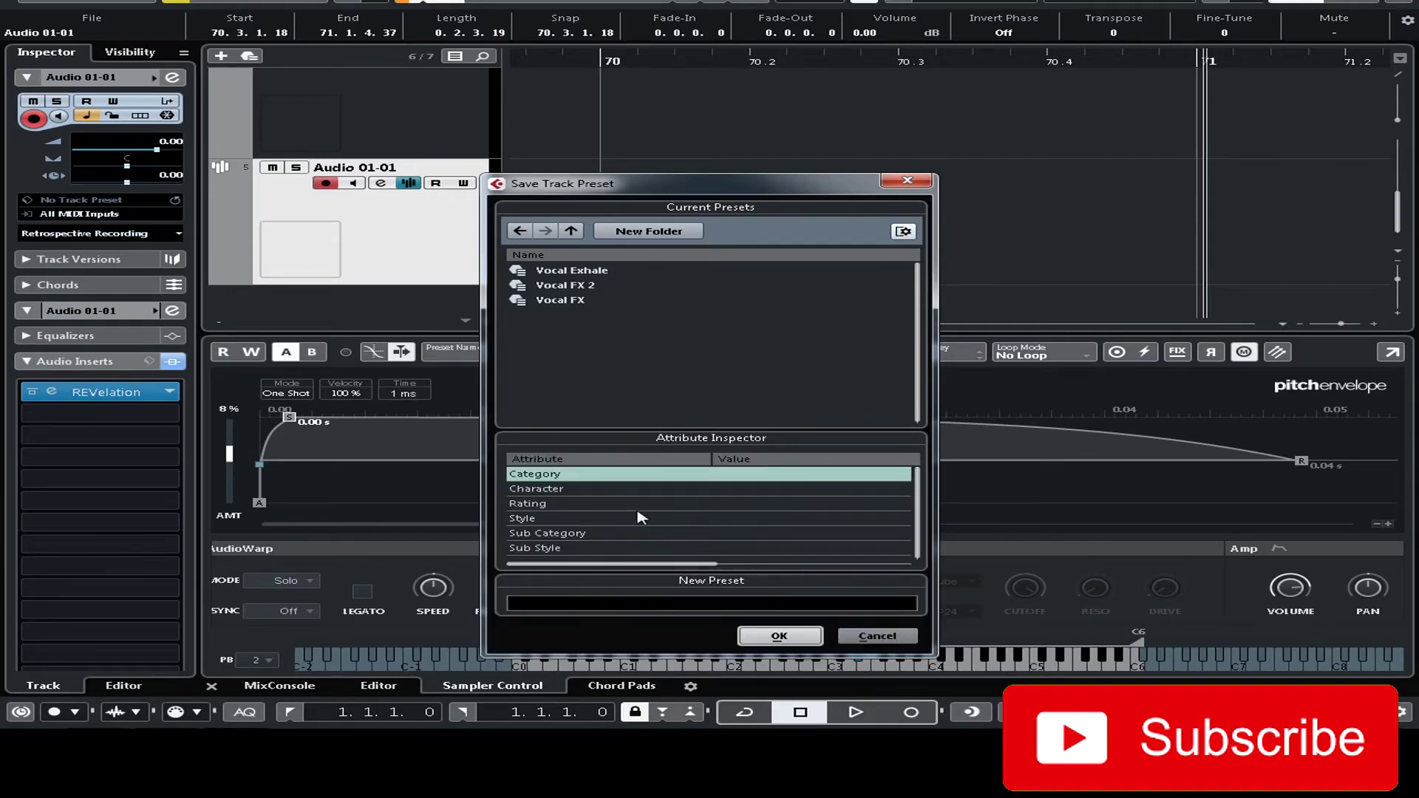
left_click(905, 233)
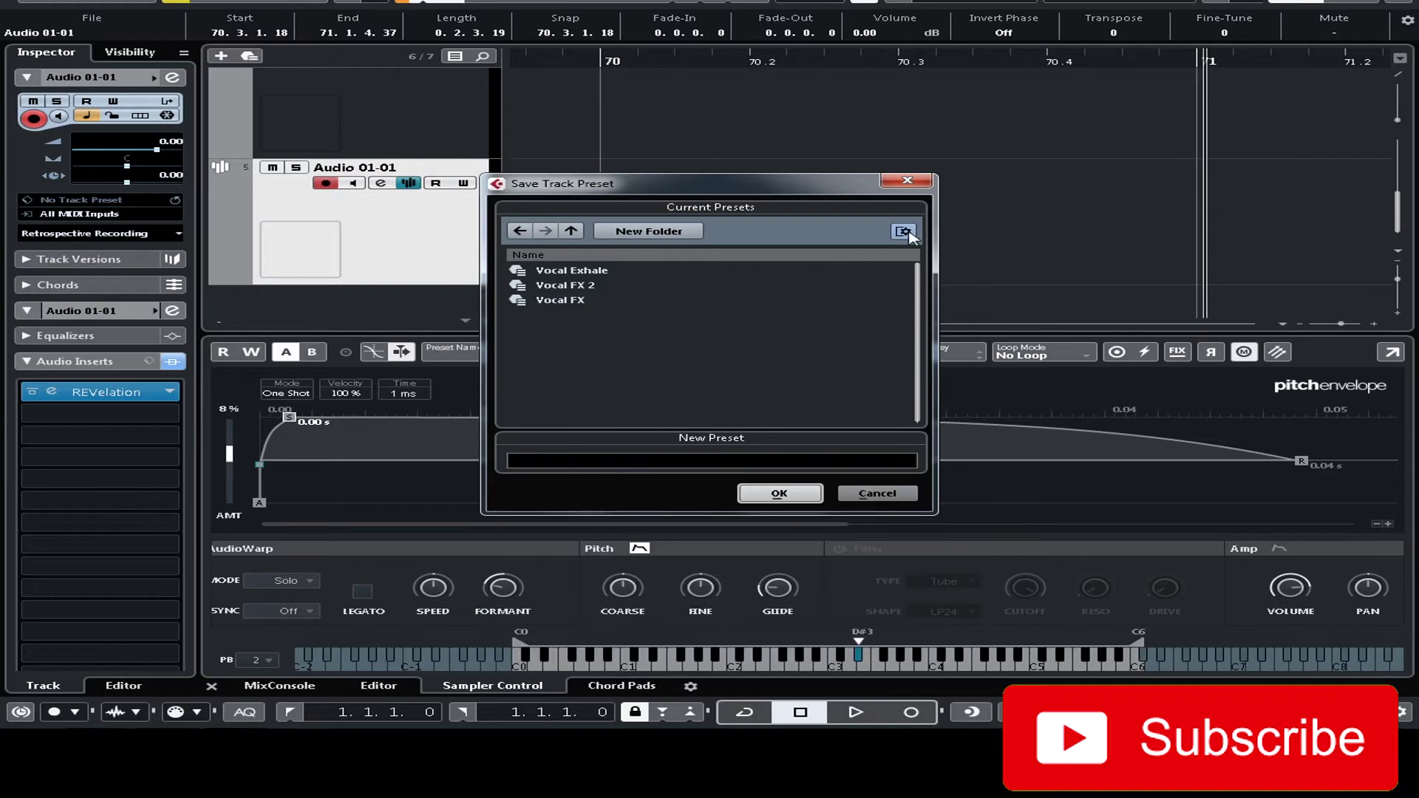
left_click(904, 232)
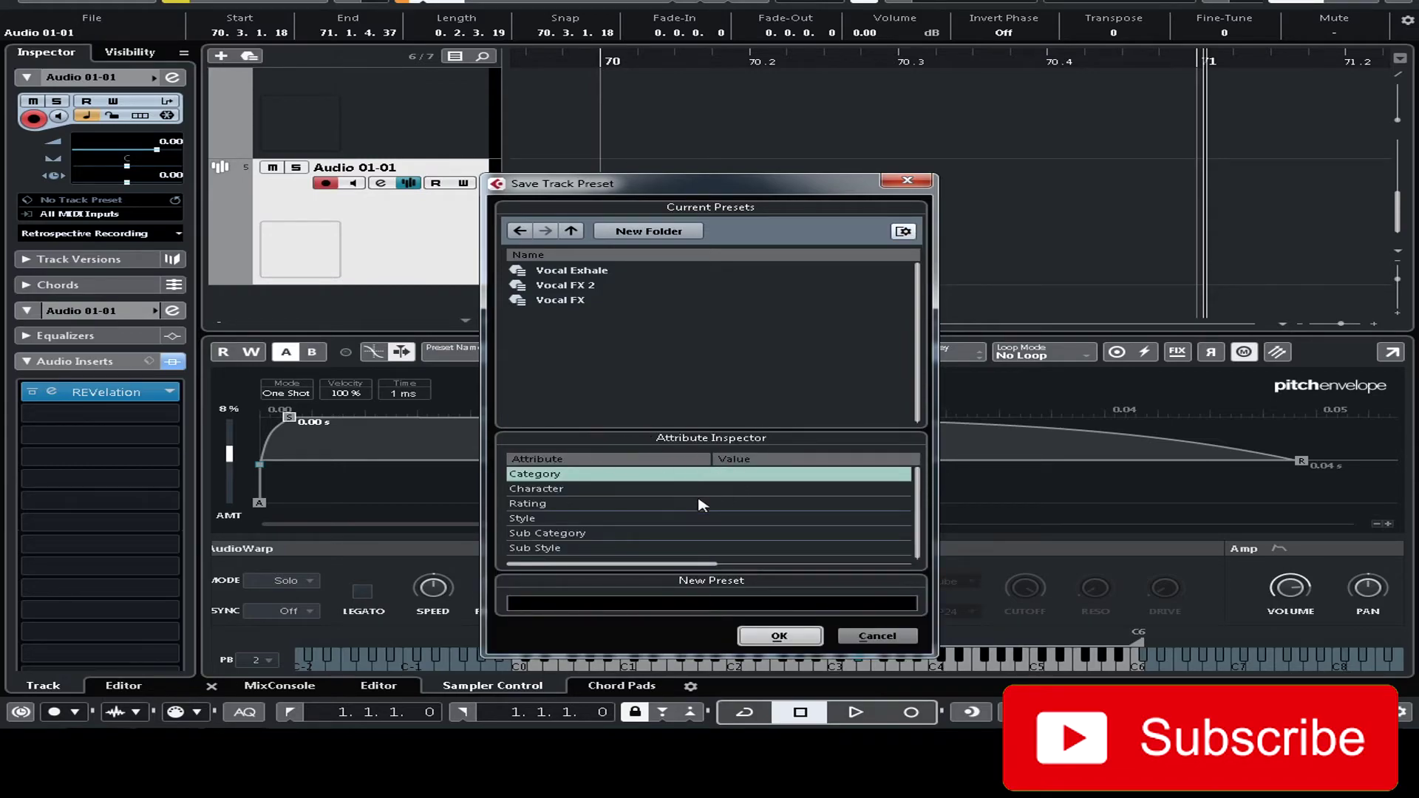
left_click(721, 479)
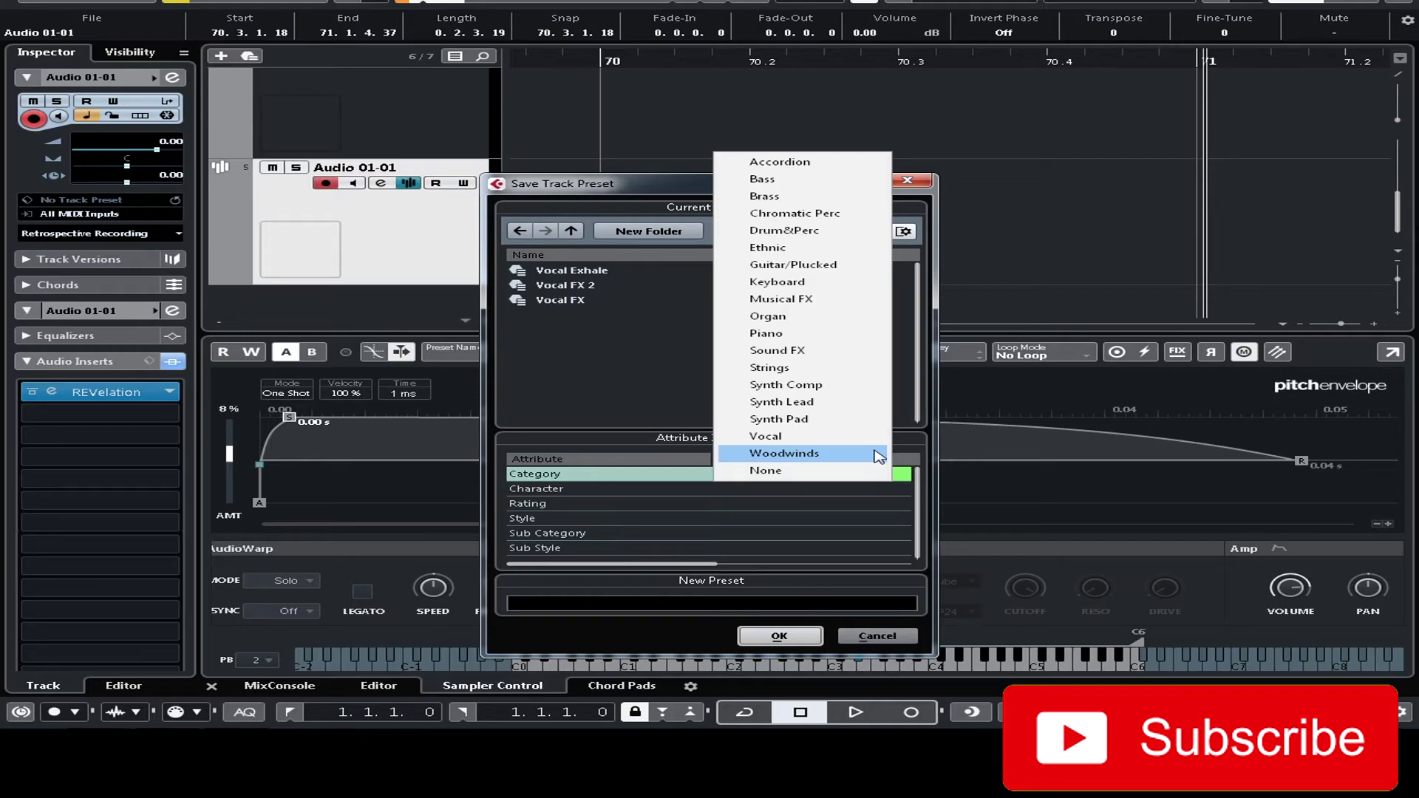
left_click(784, 436)
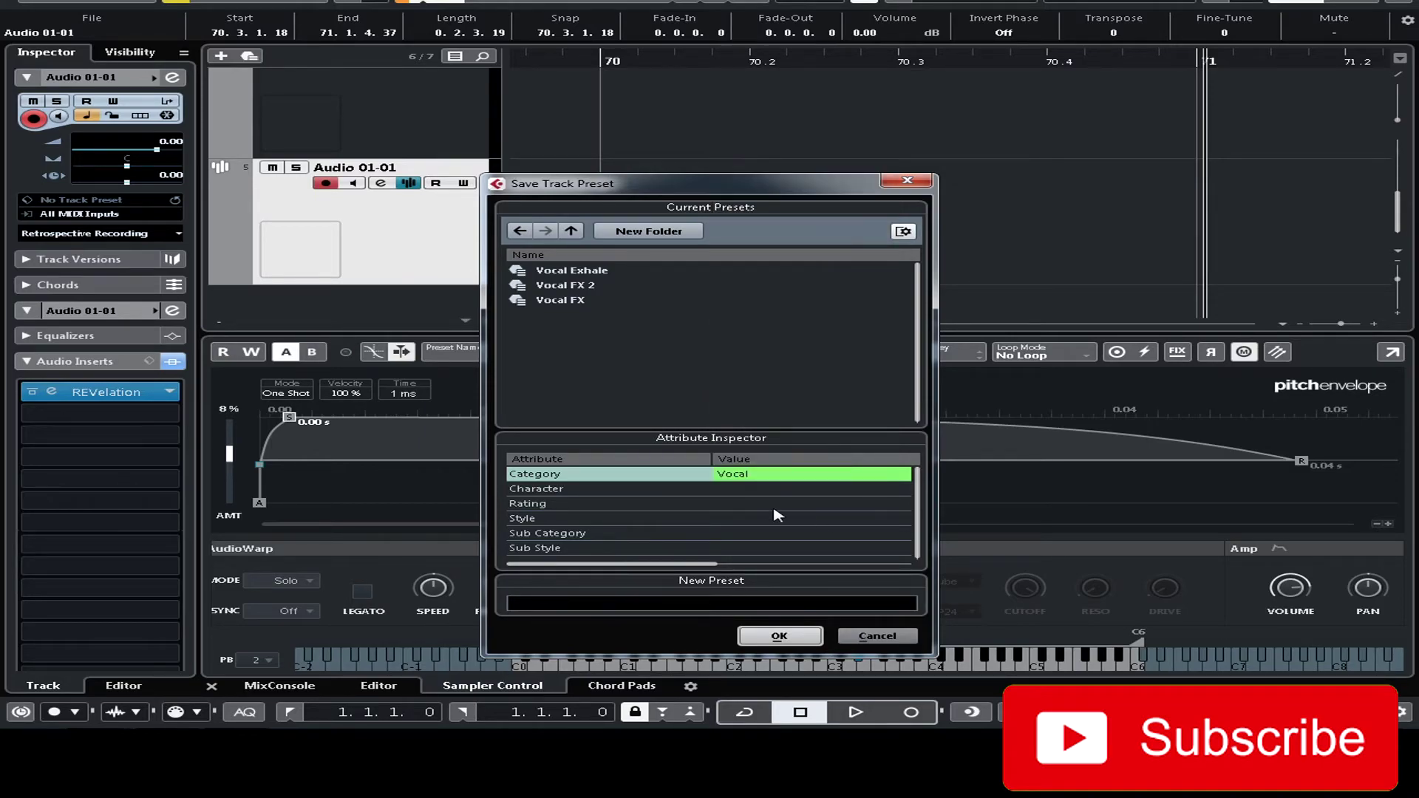
left_click(754, 489)
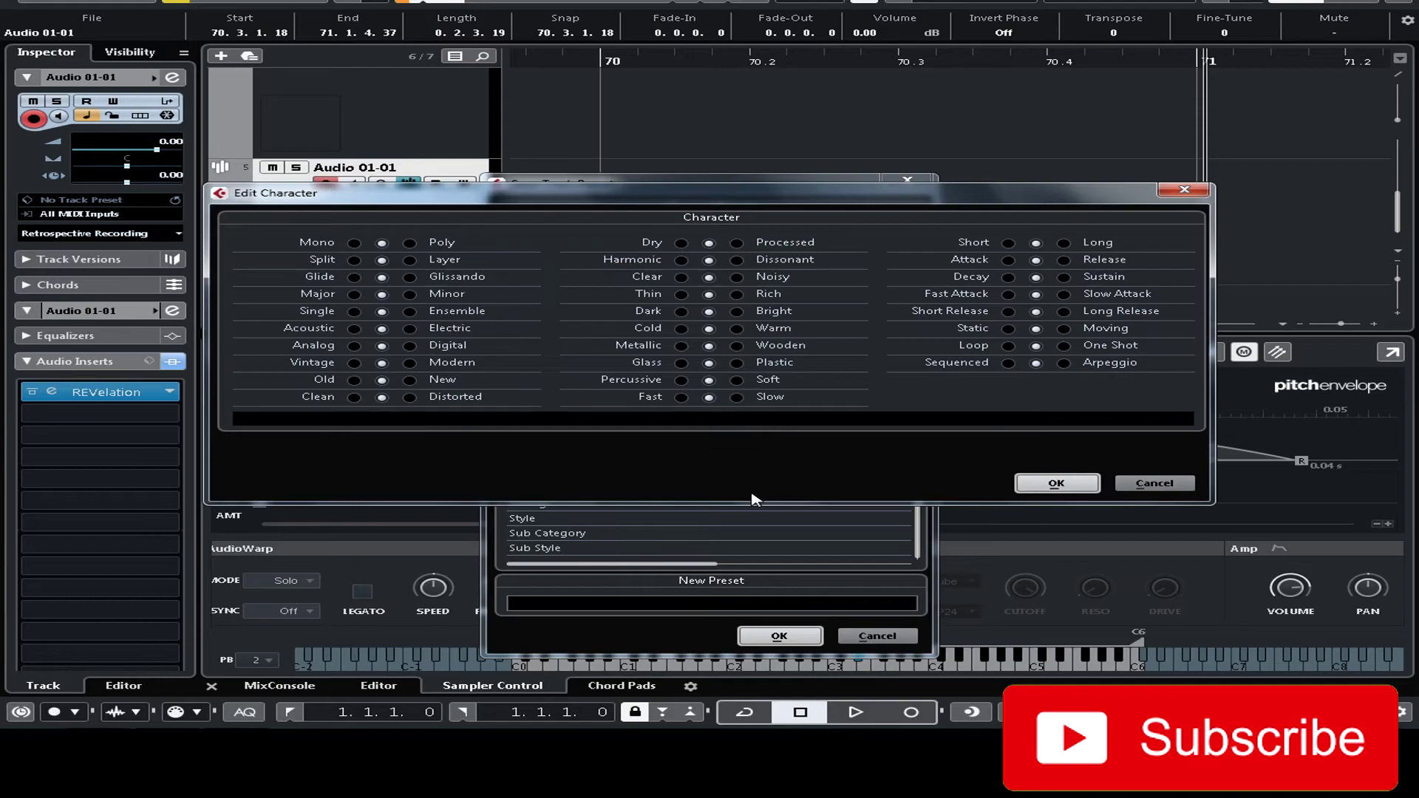
Select the Mono, Glide, Single, Processed, Short and One Shot character tags and confirm them
left_click(354, 242)
left_click(355, 278)
left_click(354, 312)
left_click(736, 243)
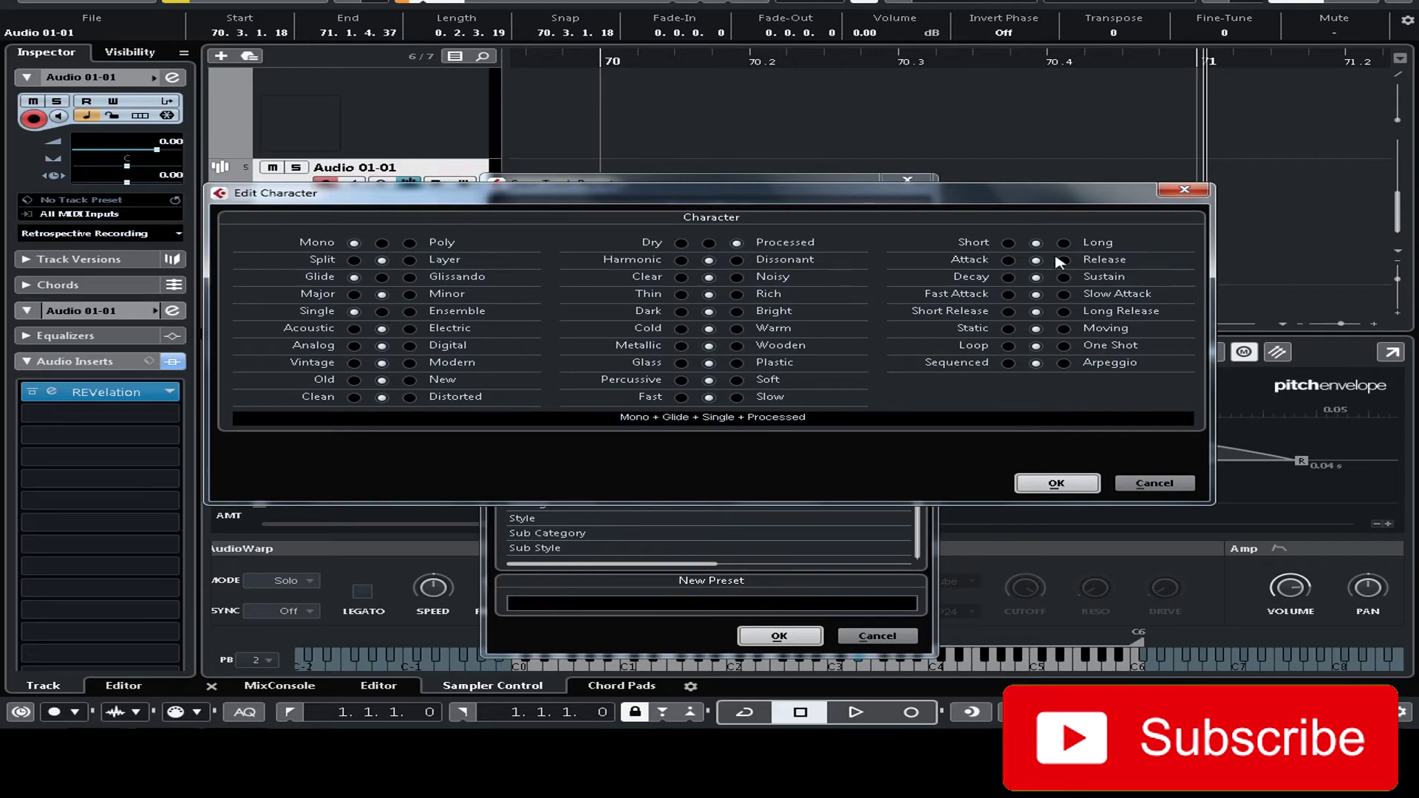
left_click(1008, 244)
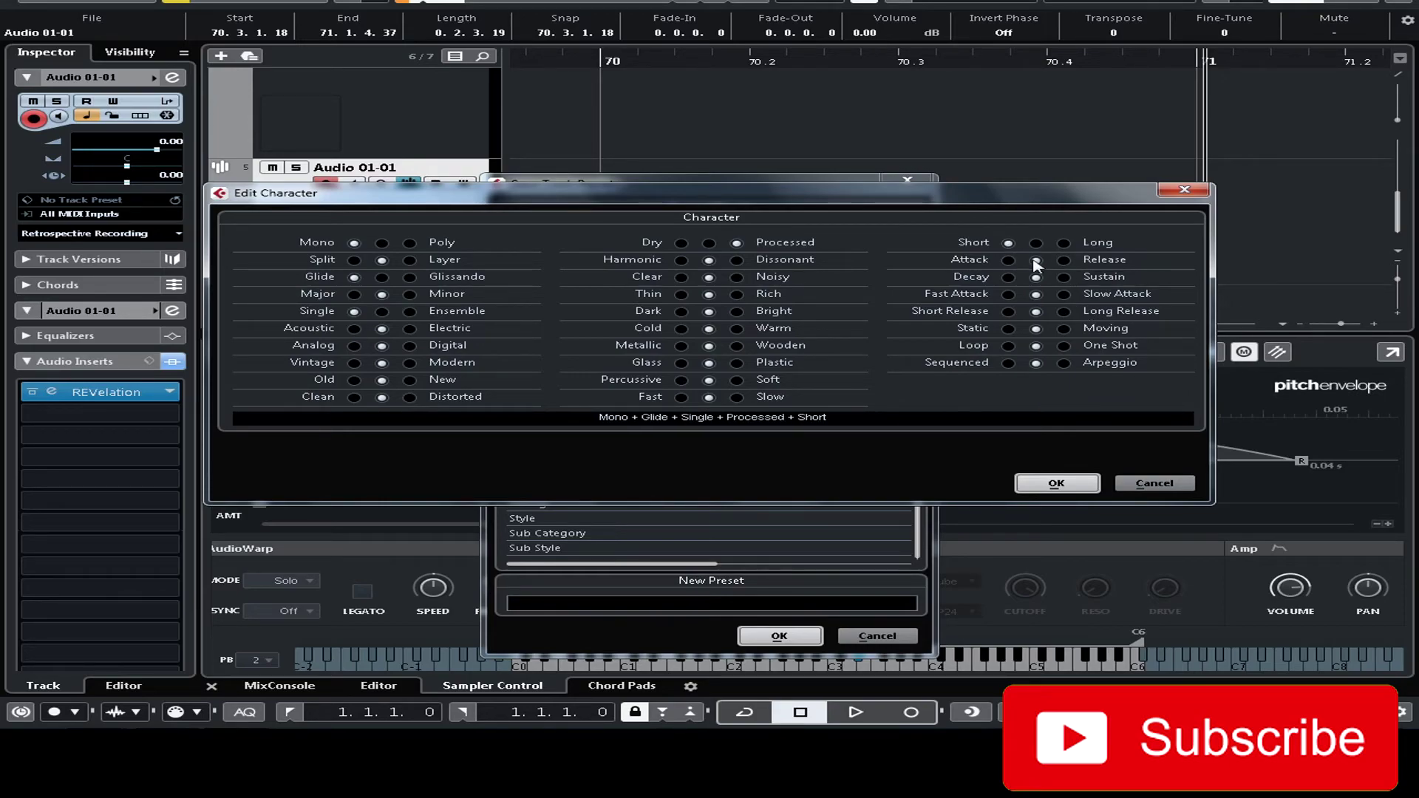
left_click(1064, 346)
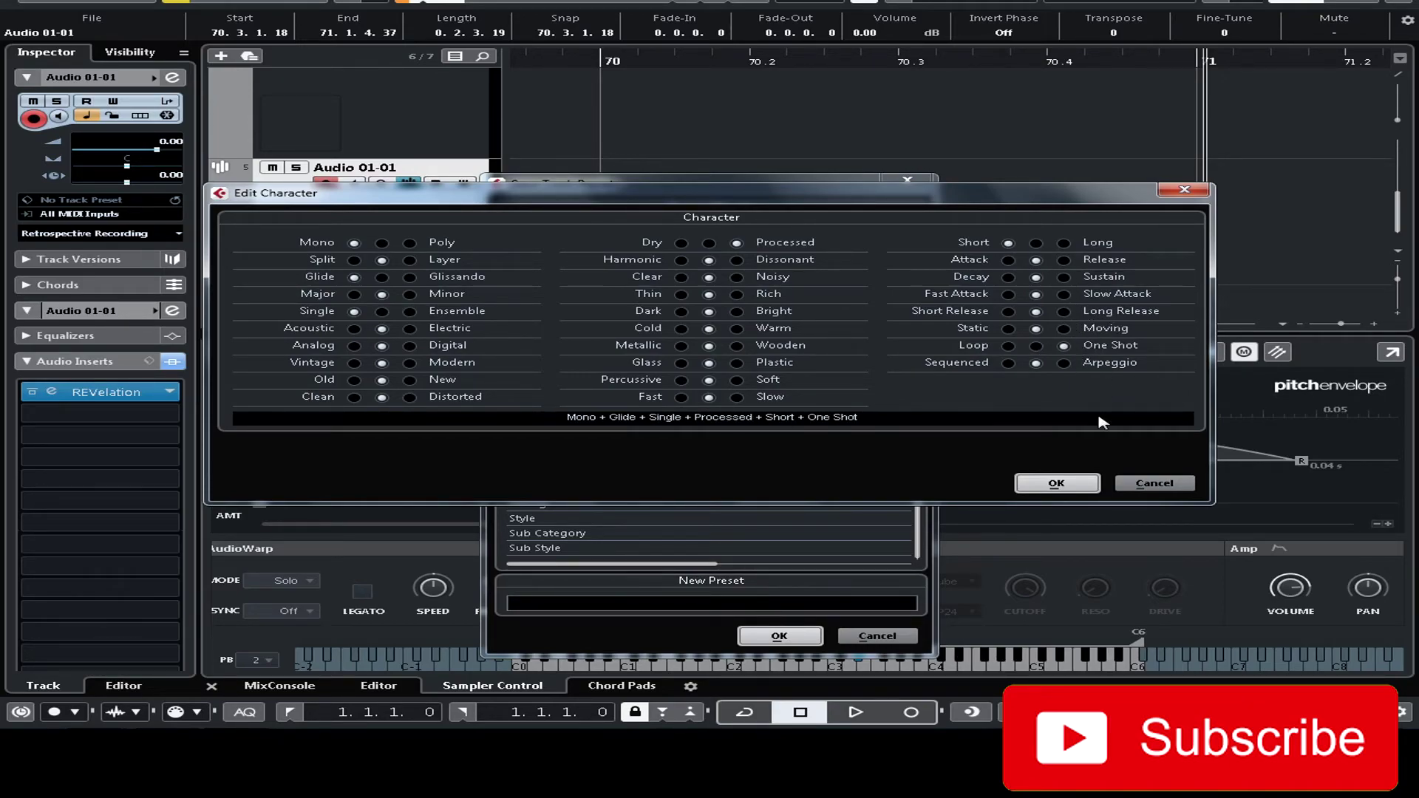
left_click(1057, 484)
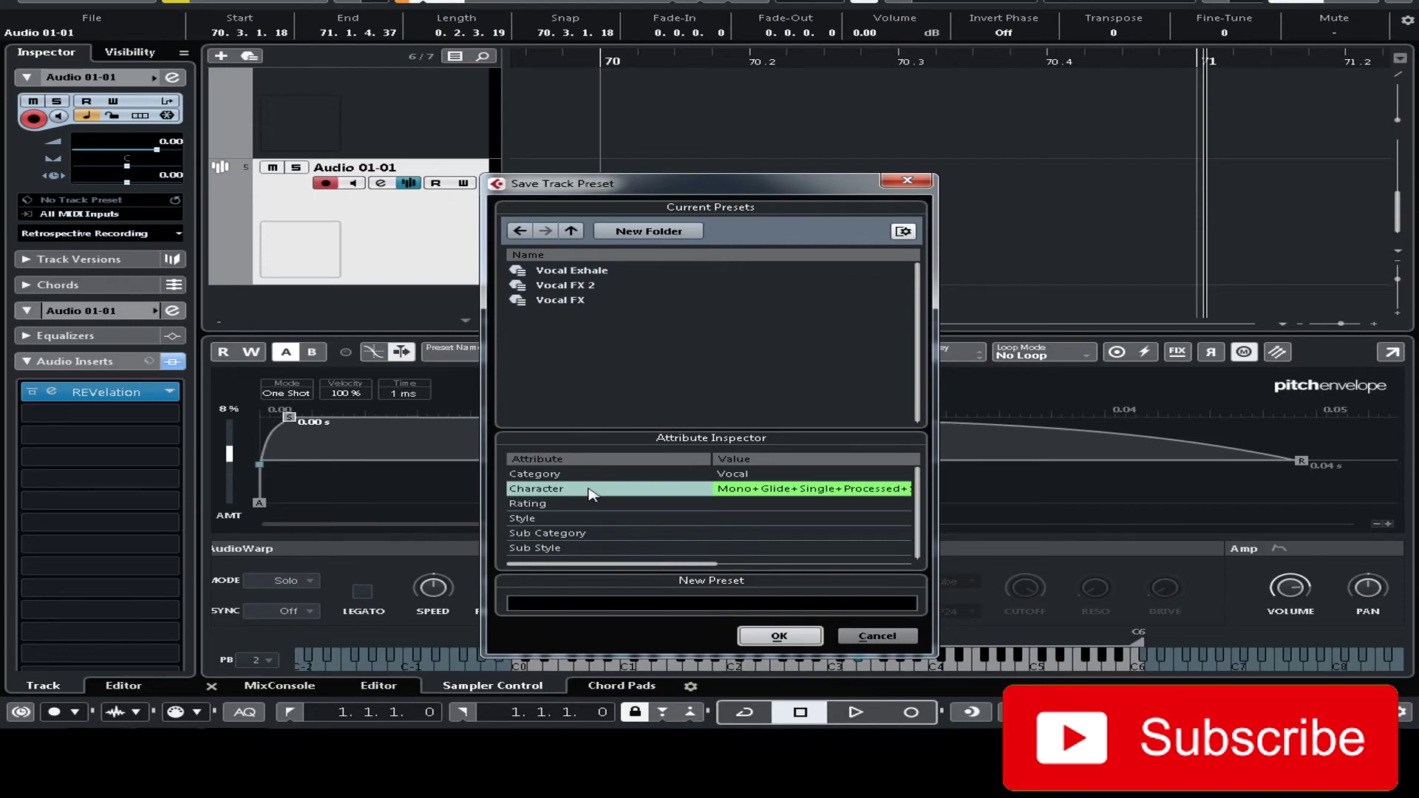
Rate the preset five stars and set its style to Ambient/ChillOut
left_click(564, 506)
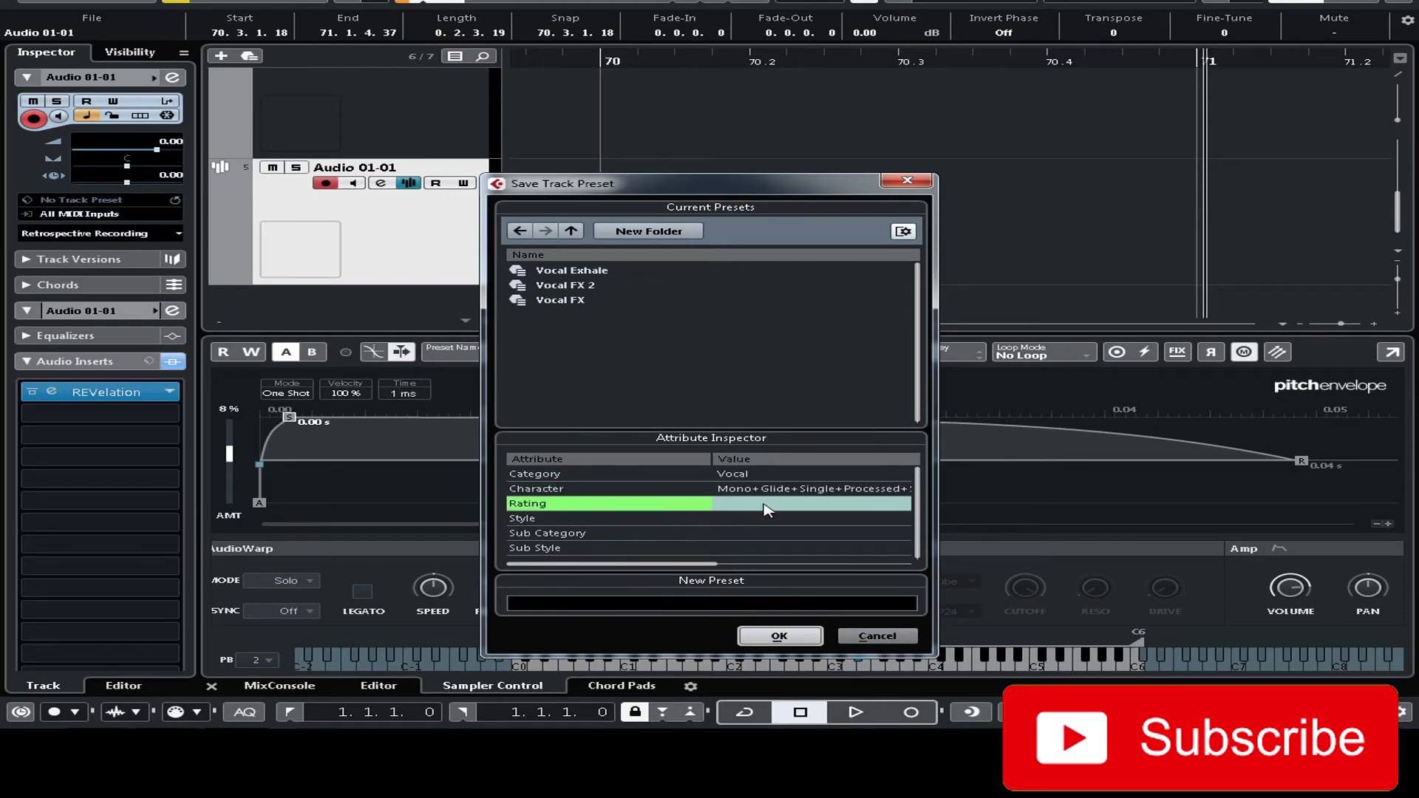
left_click(766, 506)
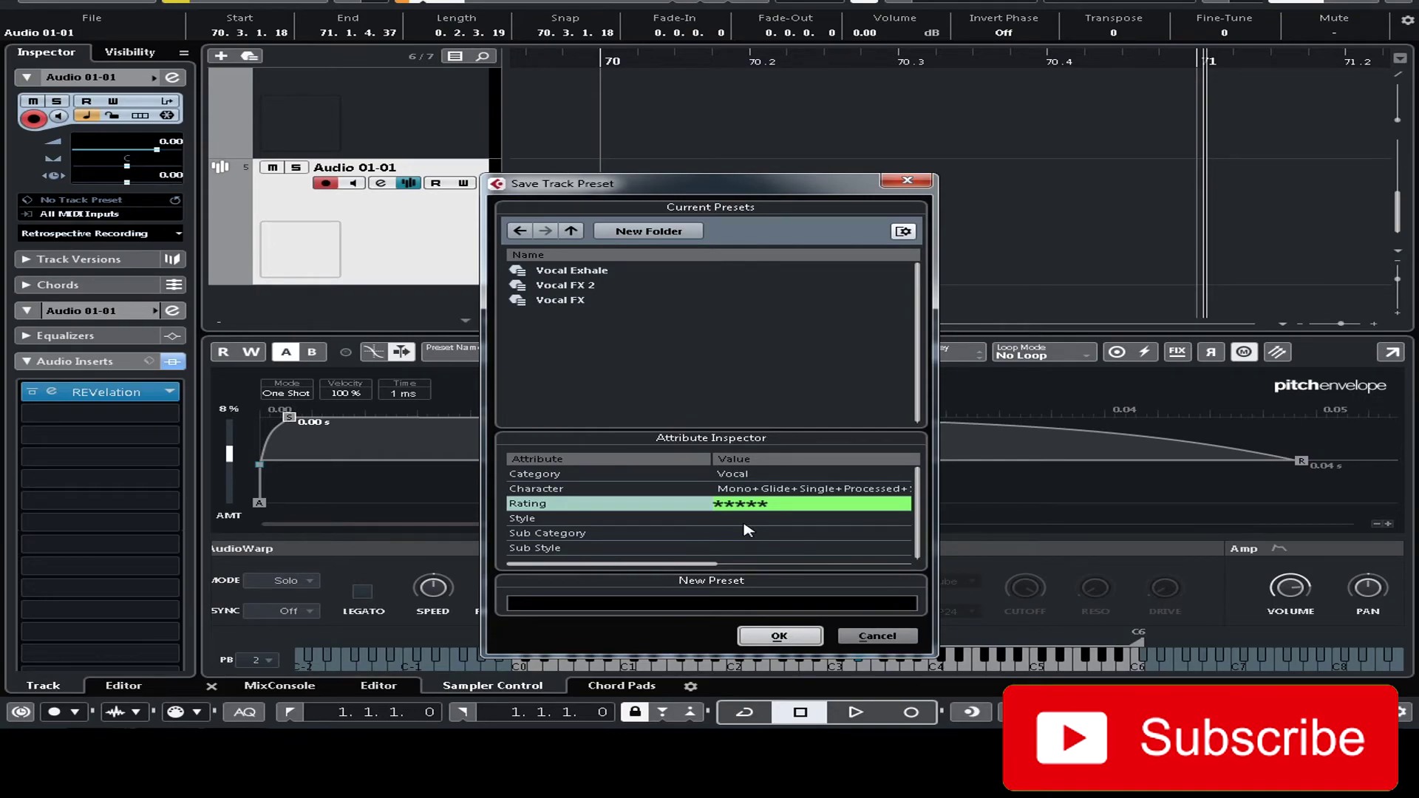
left_click(722, 522)
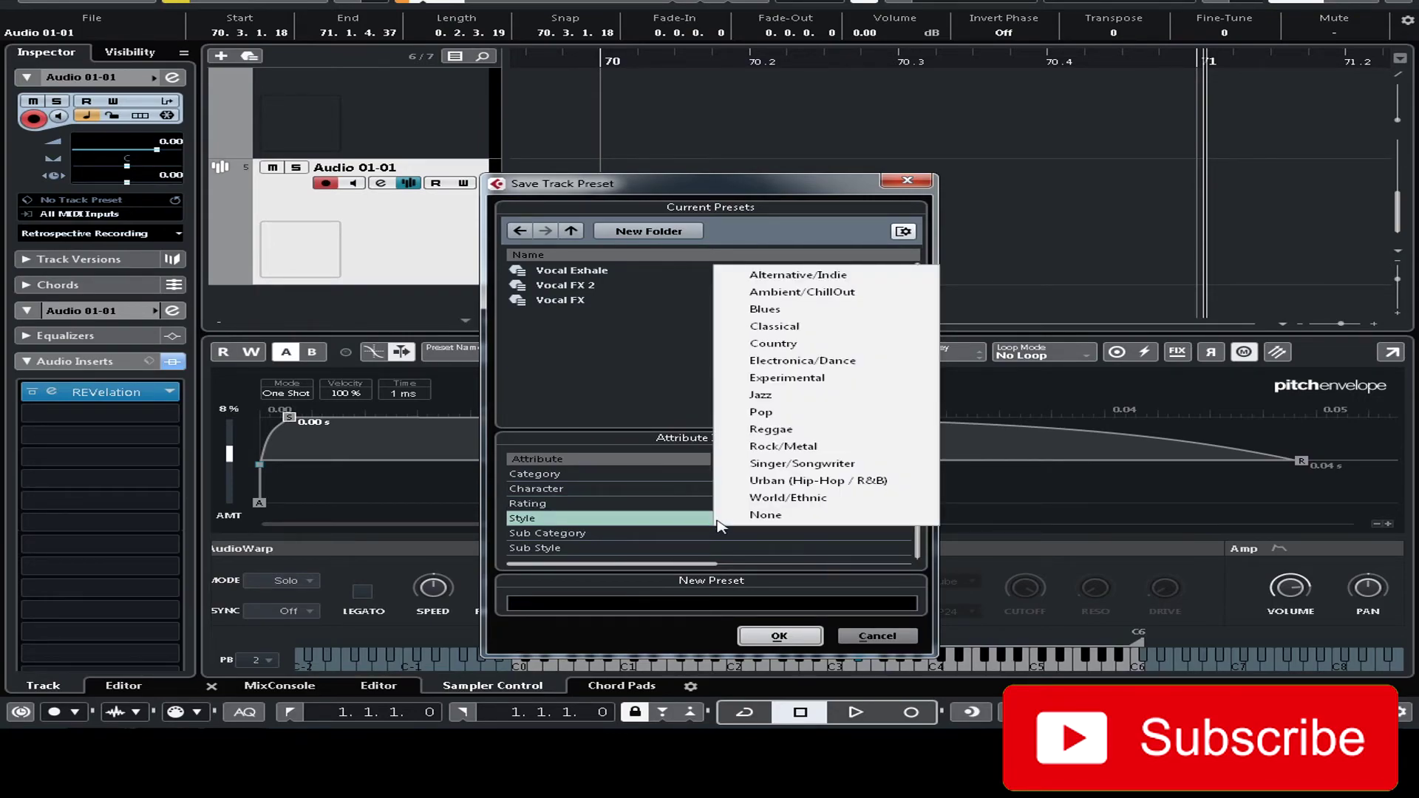
left_click(660, 518)
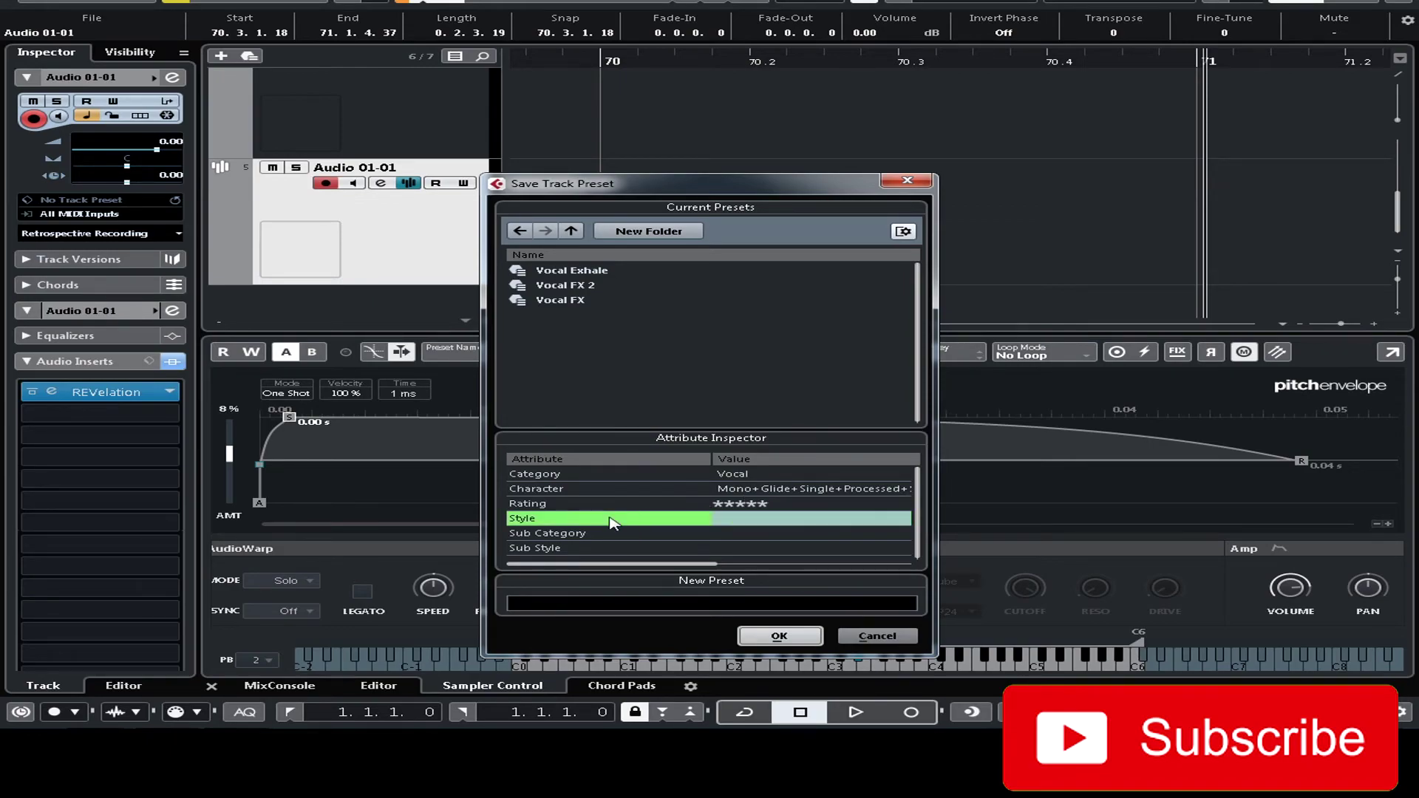
left_click(746, 522)
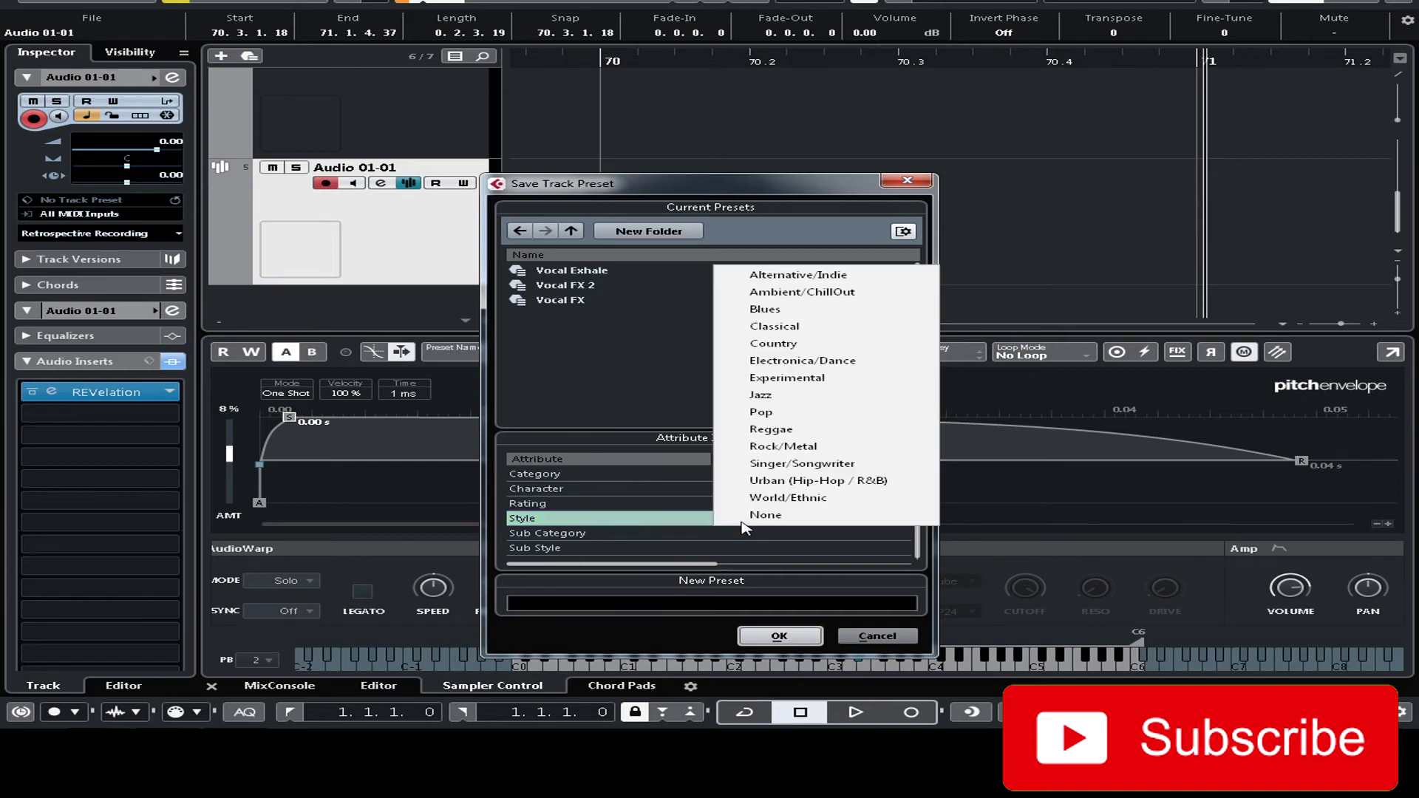
left_click(798, 294)
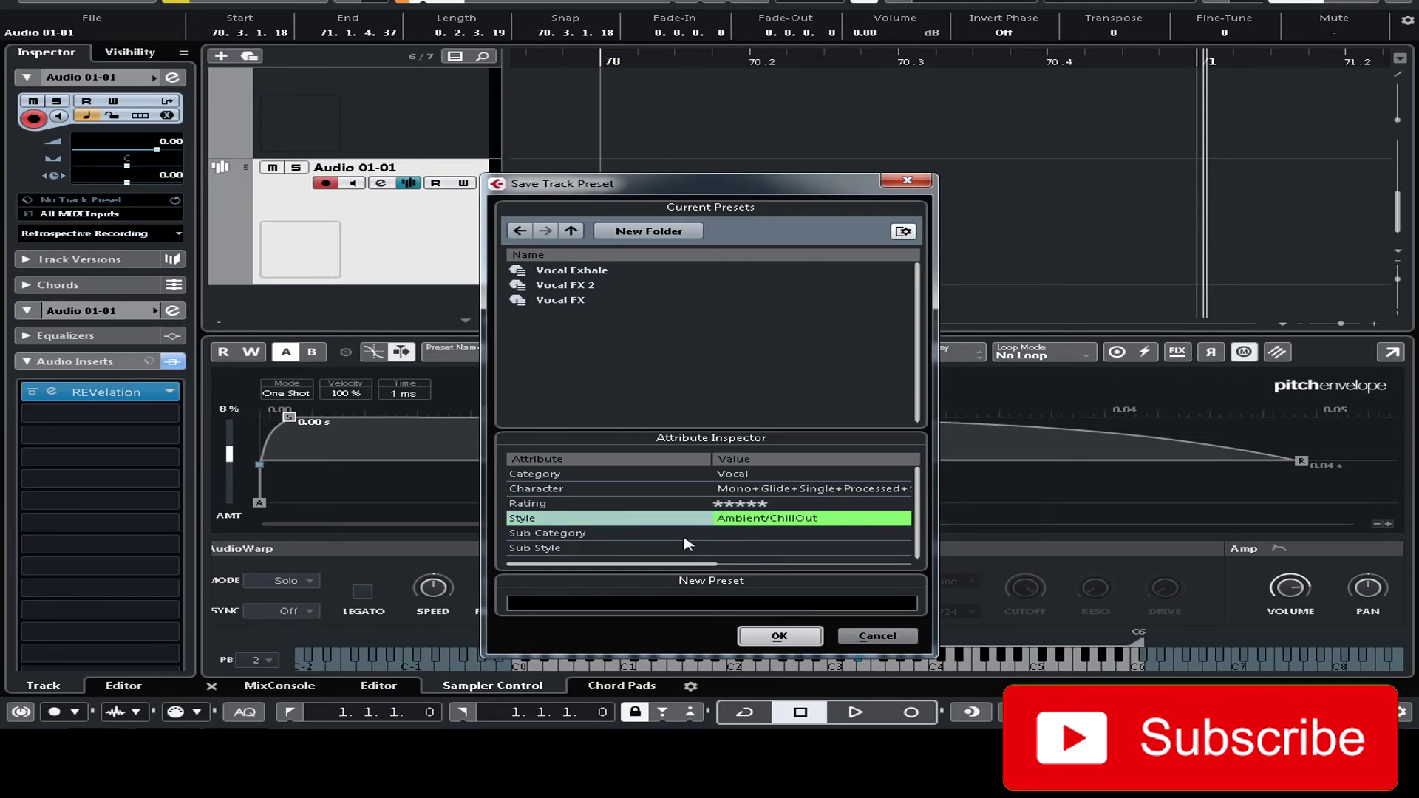
Set the sub category to Vocal > FX and the sub style to Downtempo
left_click(773, 534)
mouse_move(772, 497)
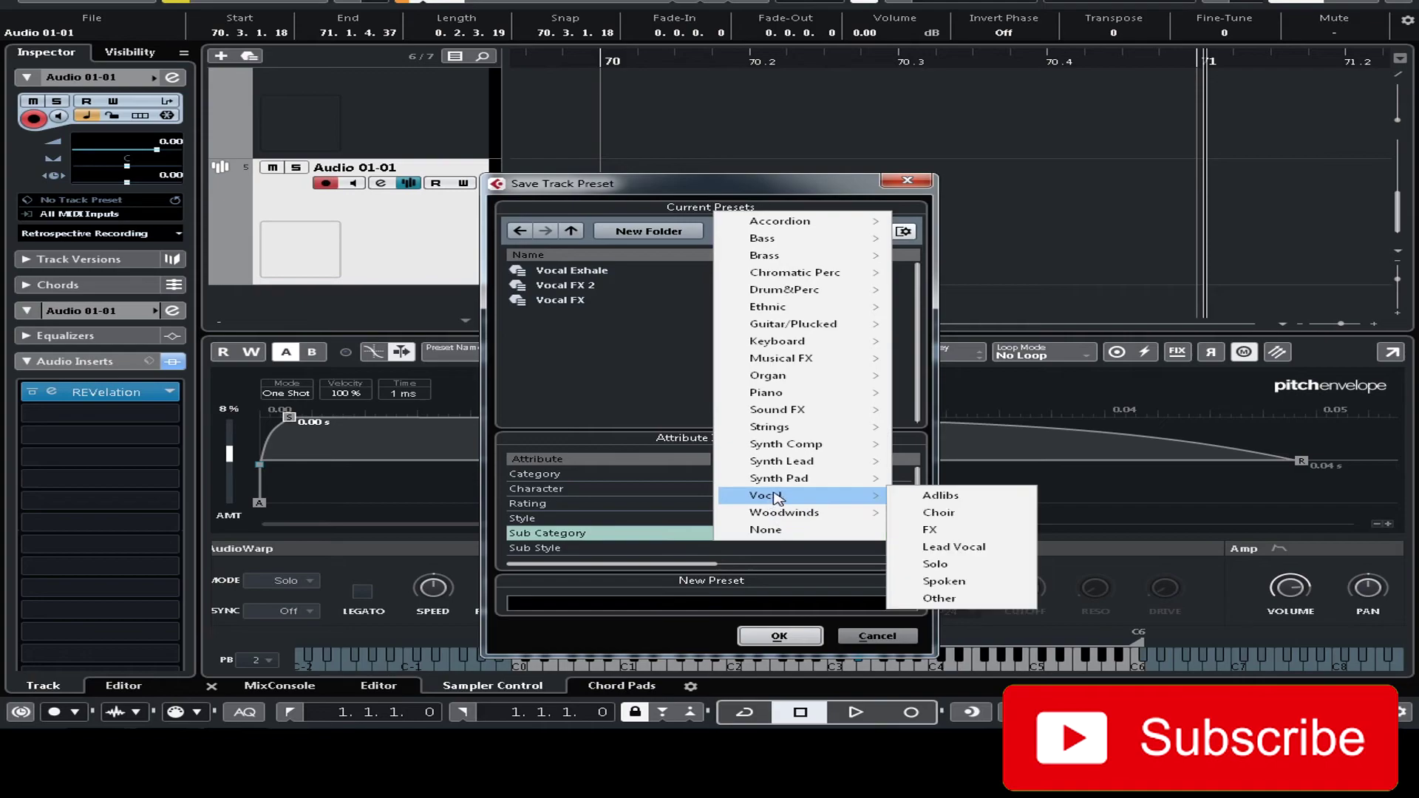
left_click(961, 531)
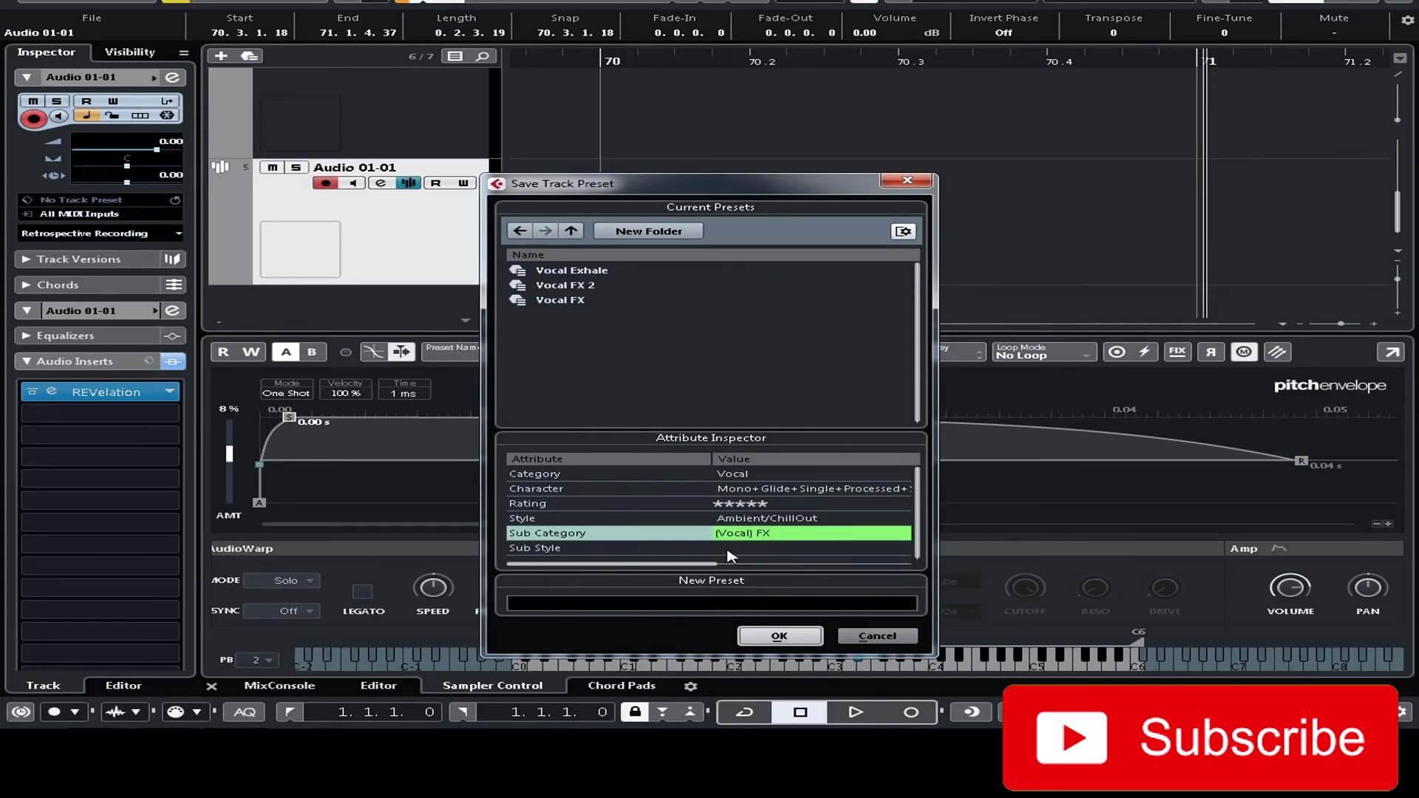
left_click(766, 553)
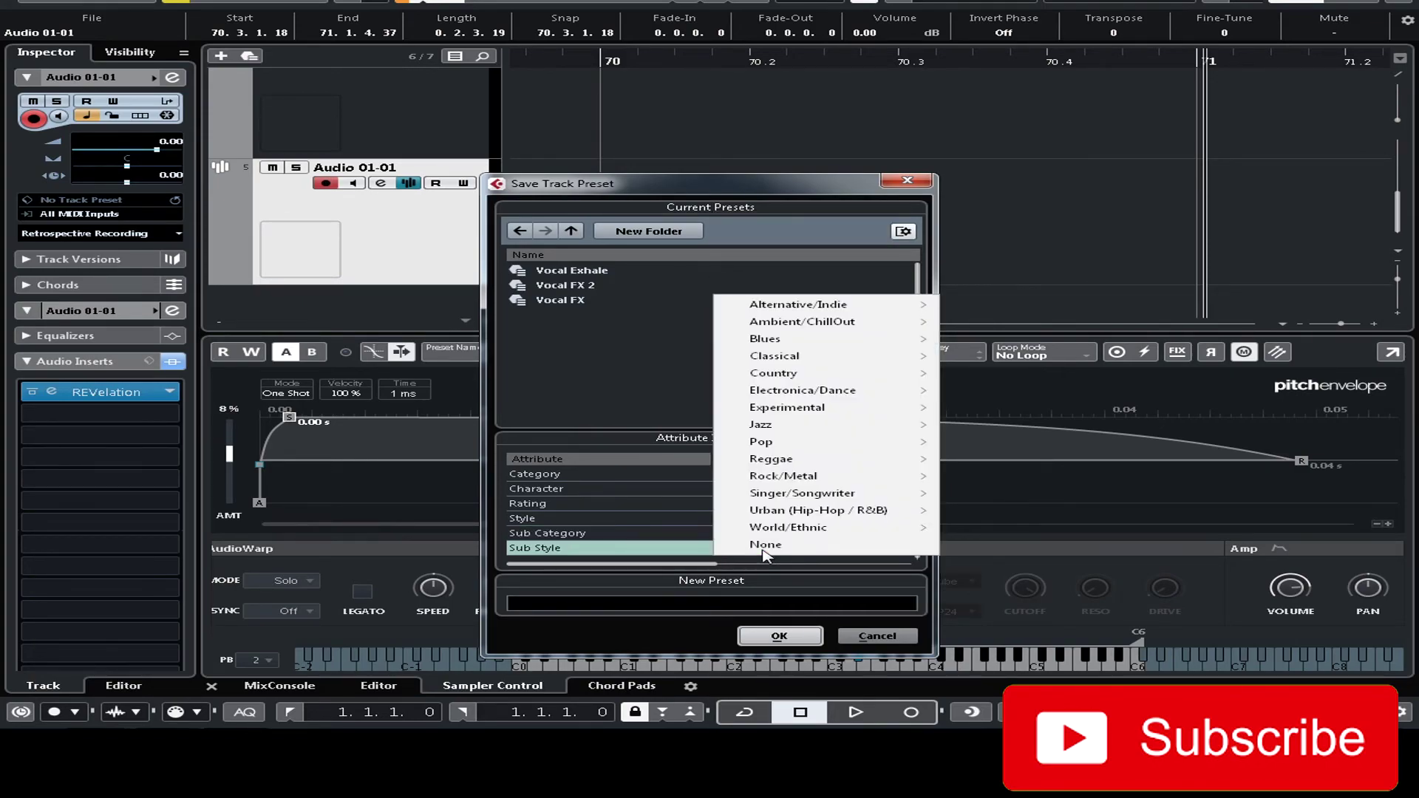
mouse_move(819, 321)
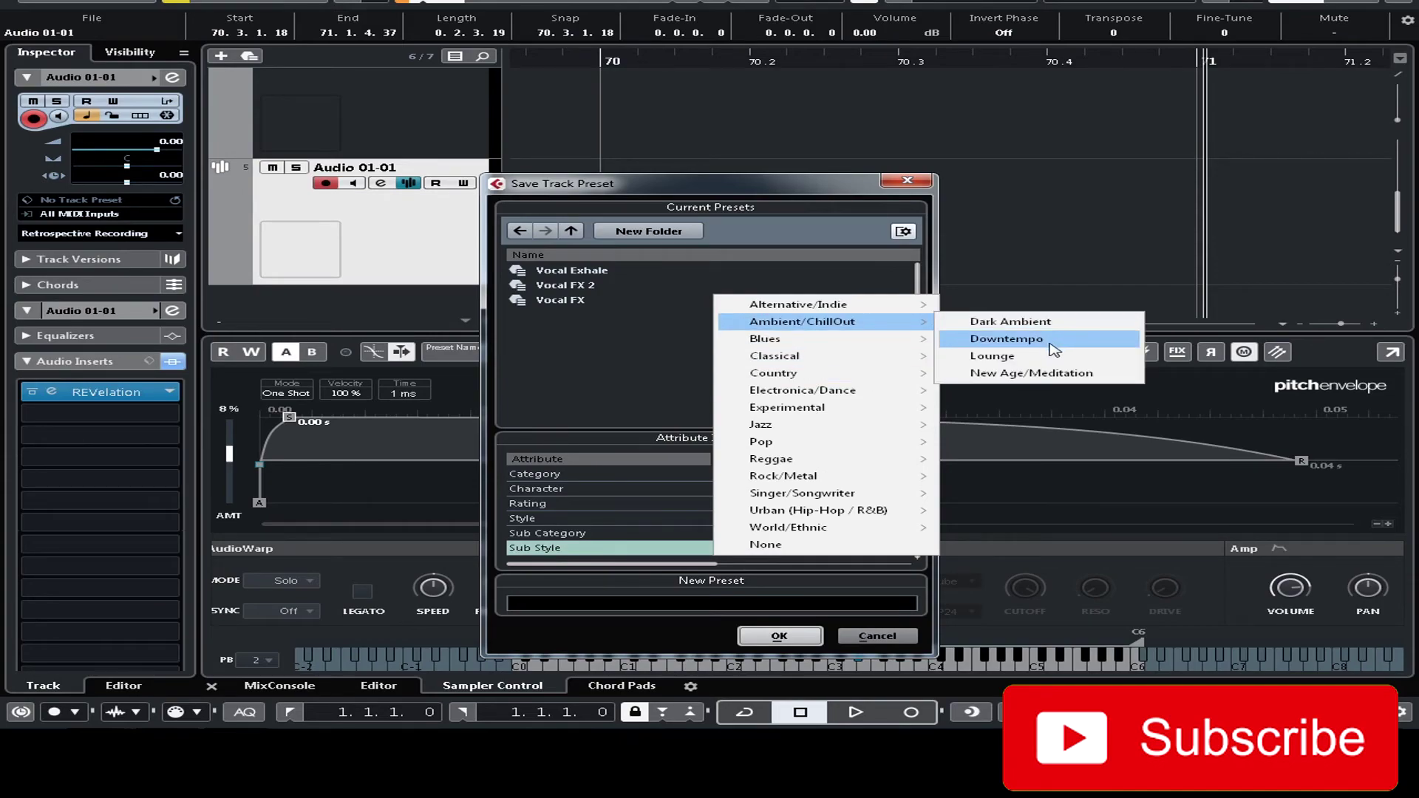
left_click(1052, 350)
left_click(662, 608)
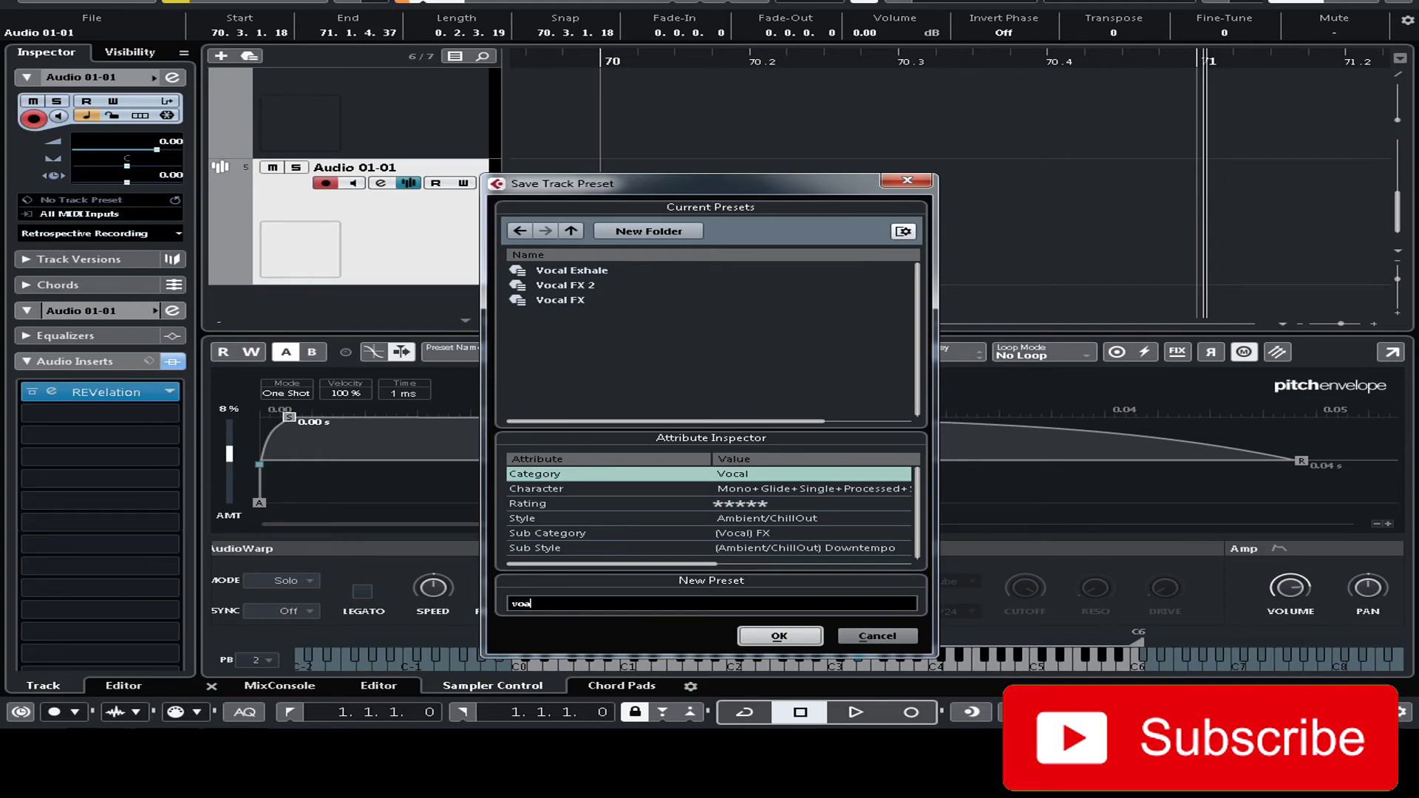
Name the track preset 'vocal fx 3' and save it
type("vocal fx 3")
left_click(780, 635)
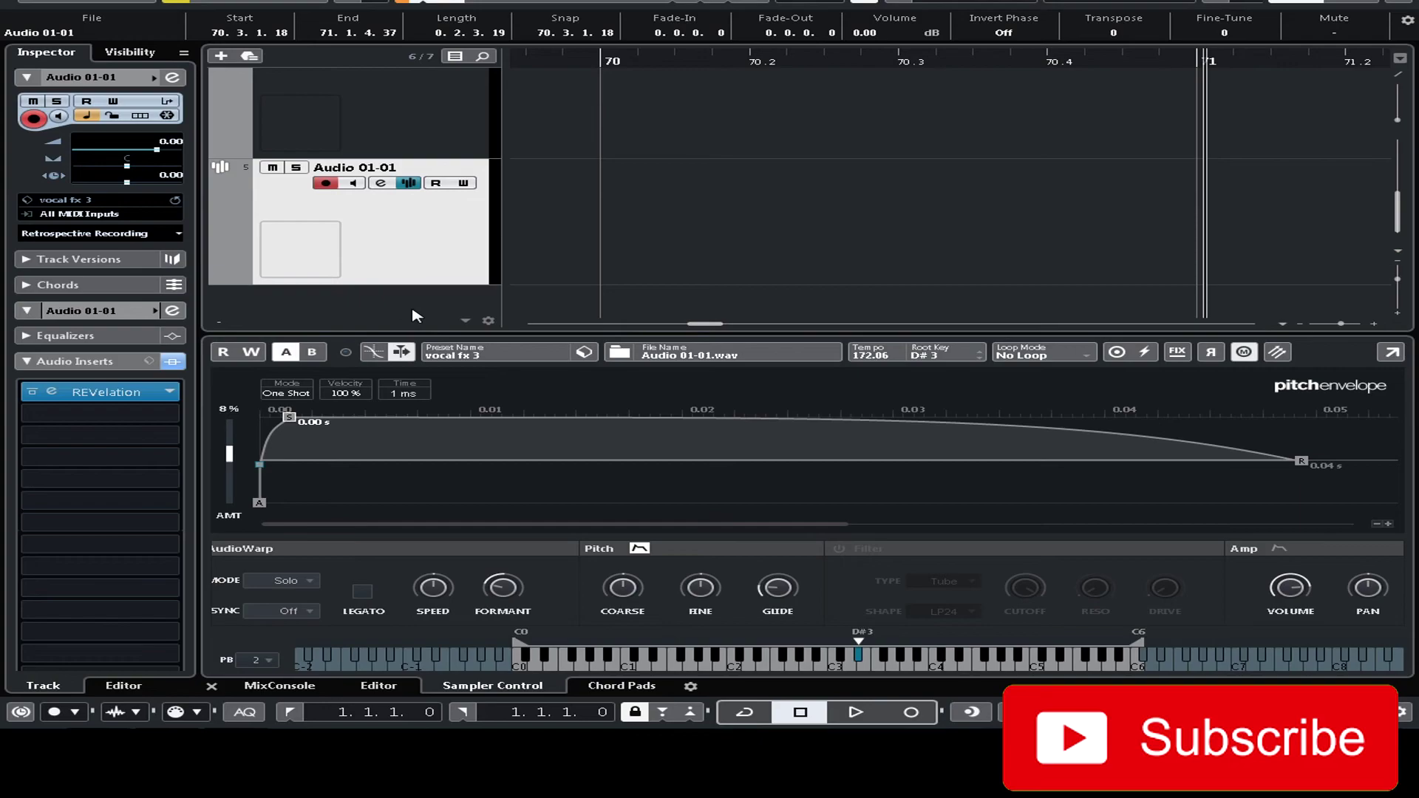
Add an empty Sampler Track and open the Load Track Preset browser for it
left_click(221, 55)
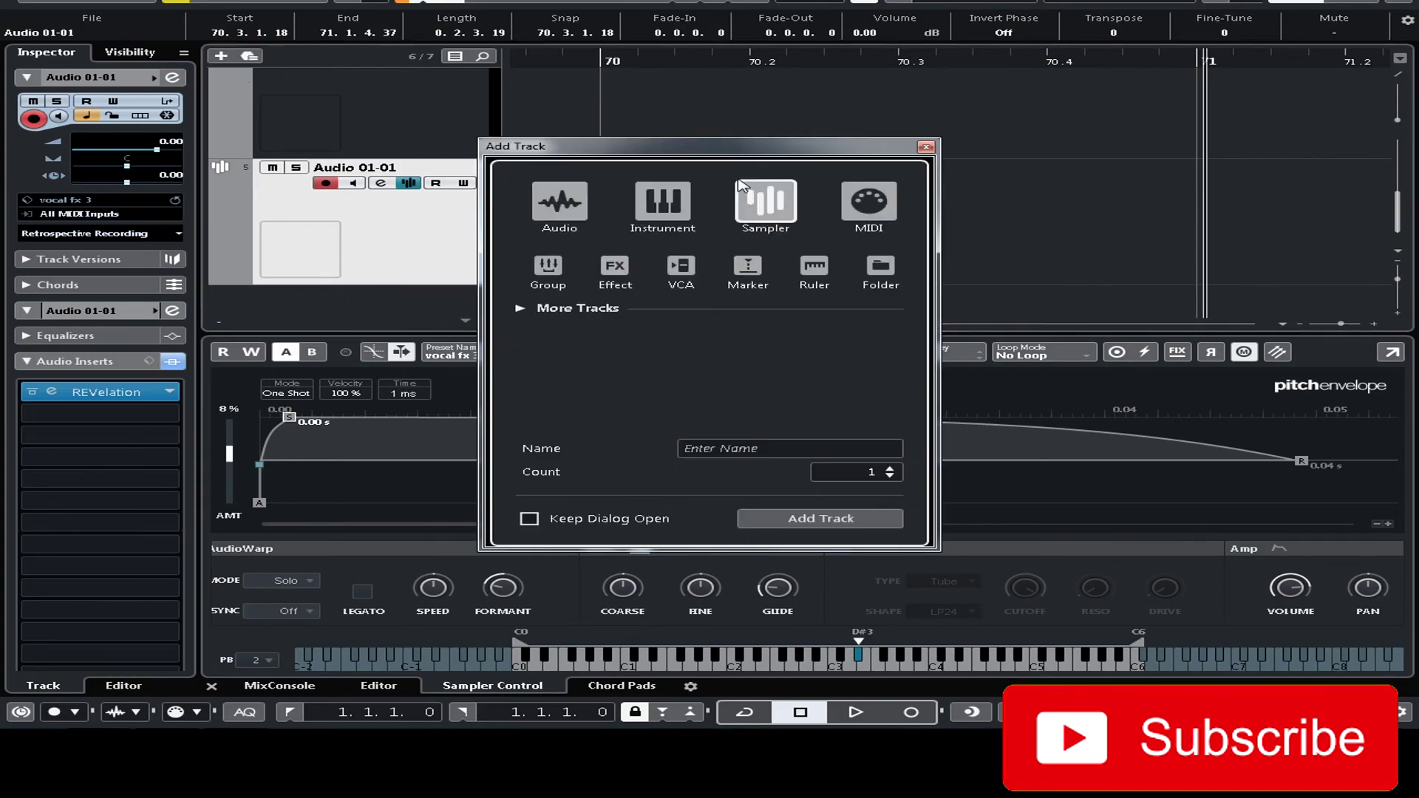
left_click(802, 518)
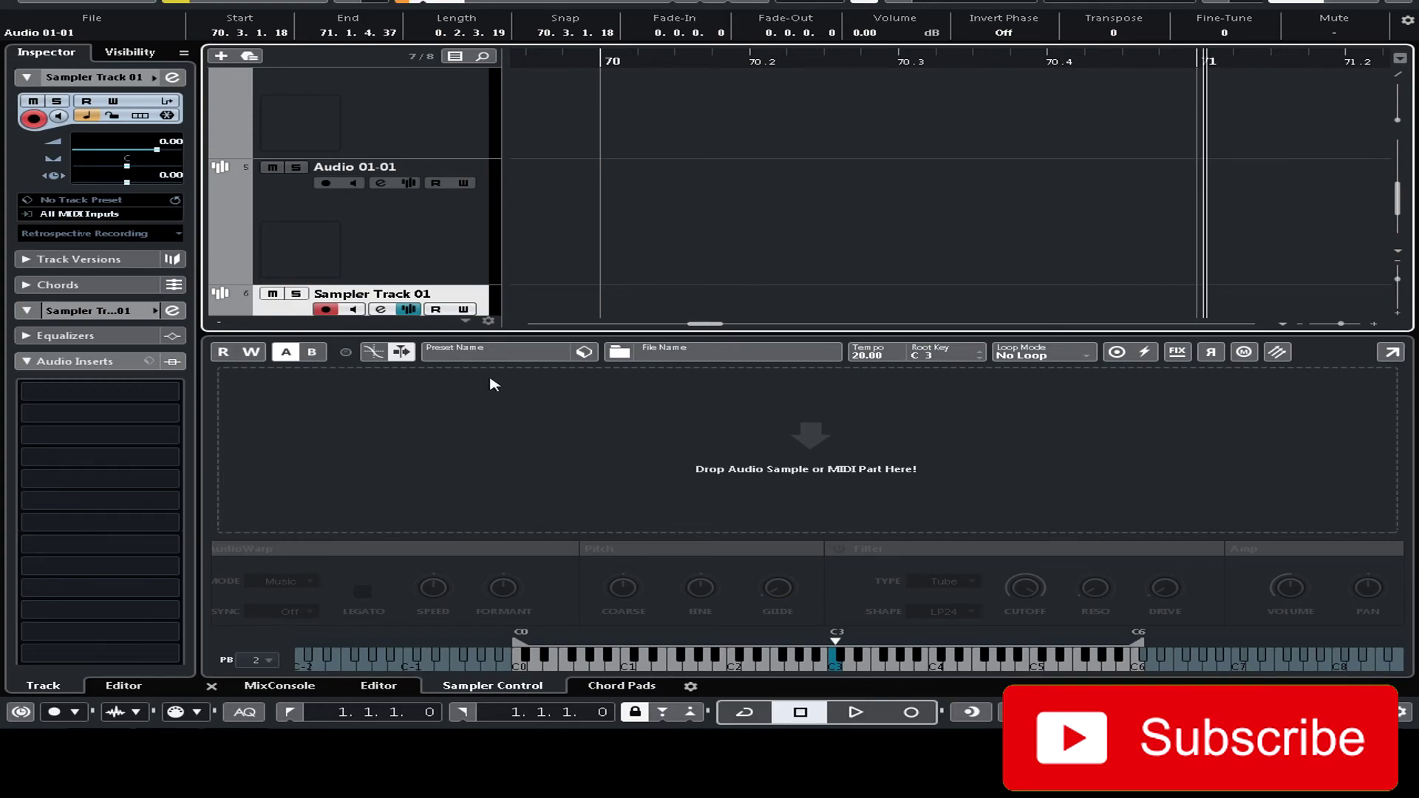
left_click(585, 353)
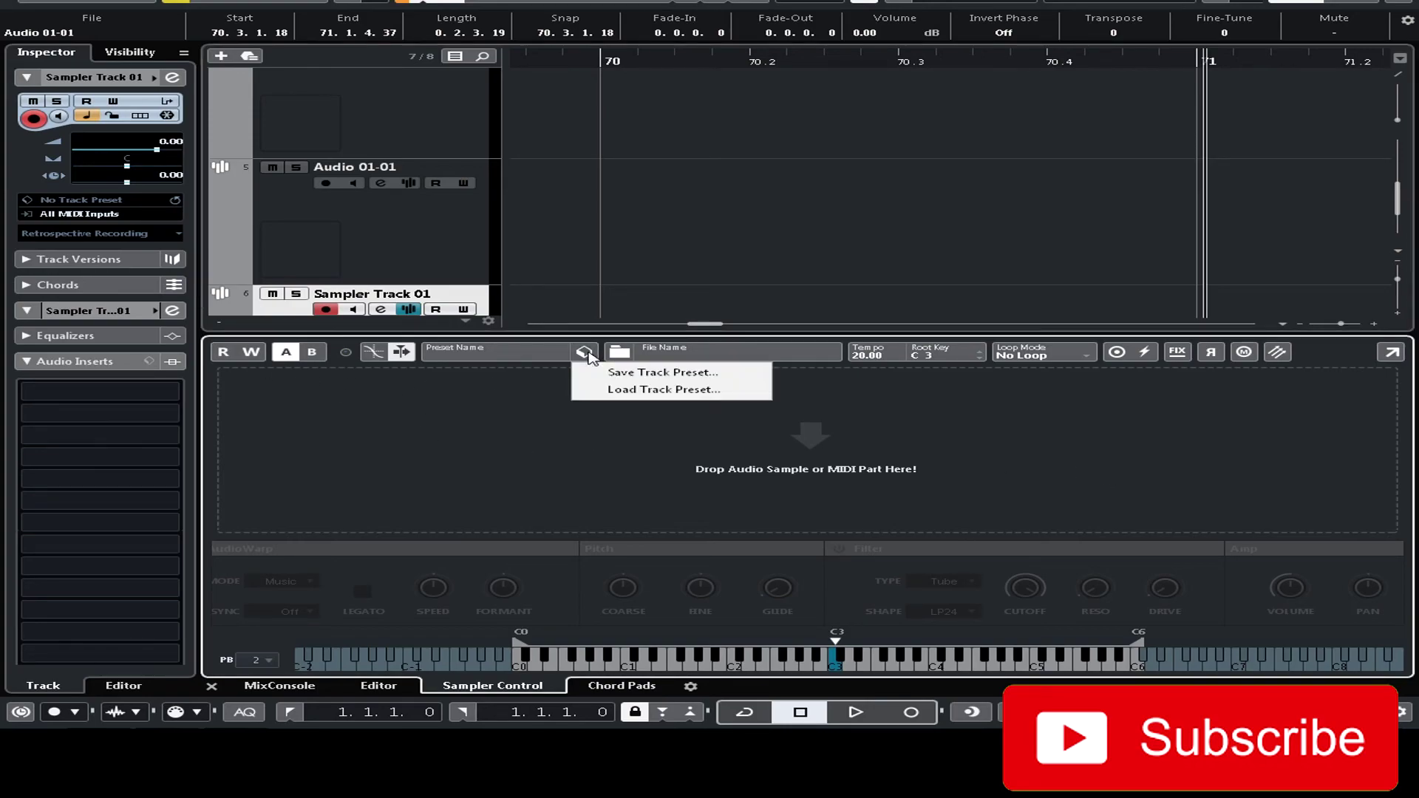
left_click(652, 392)
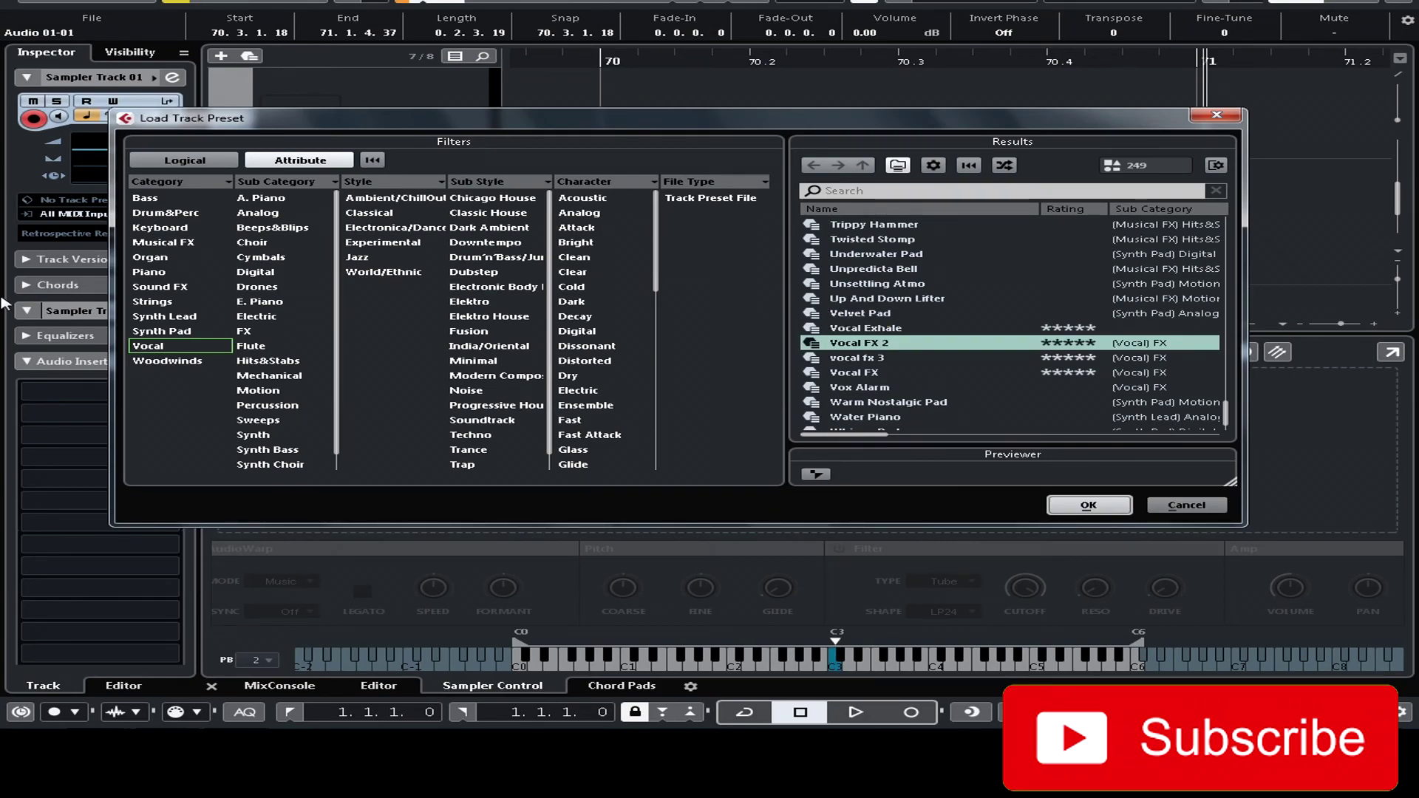
Filter presets by Vocal, FX, Ambient/ChillOut, Downtempo and Mono, then load 'vocal fx 3'
left_click(151, 348)
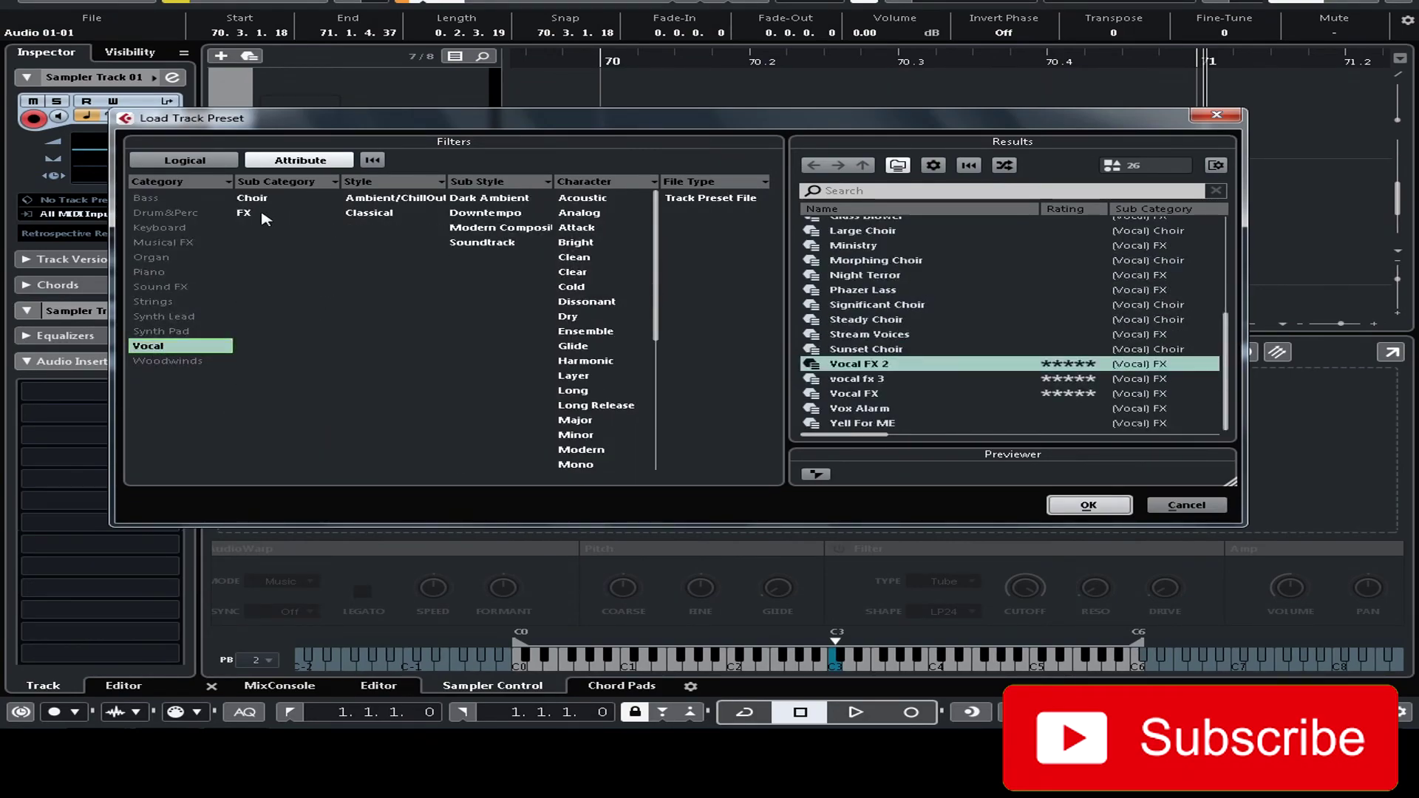
left_click(255, 214)
left_click(415, 200)
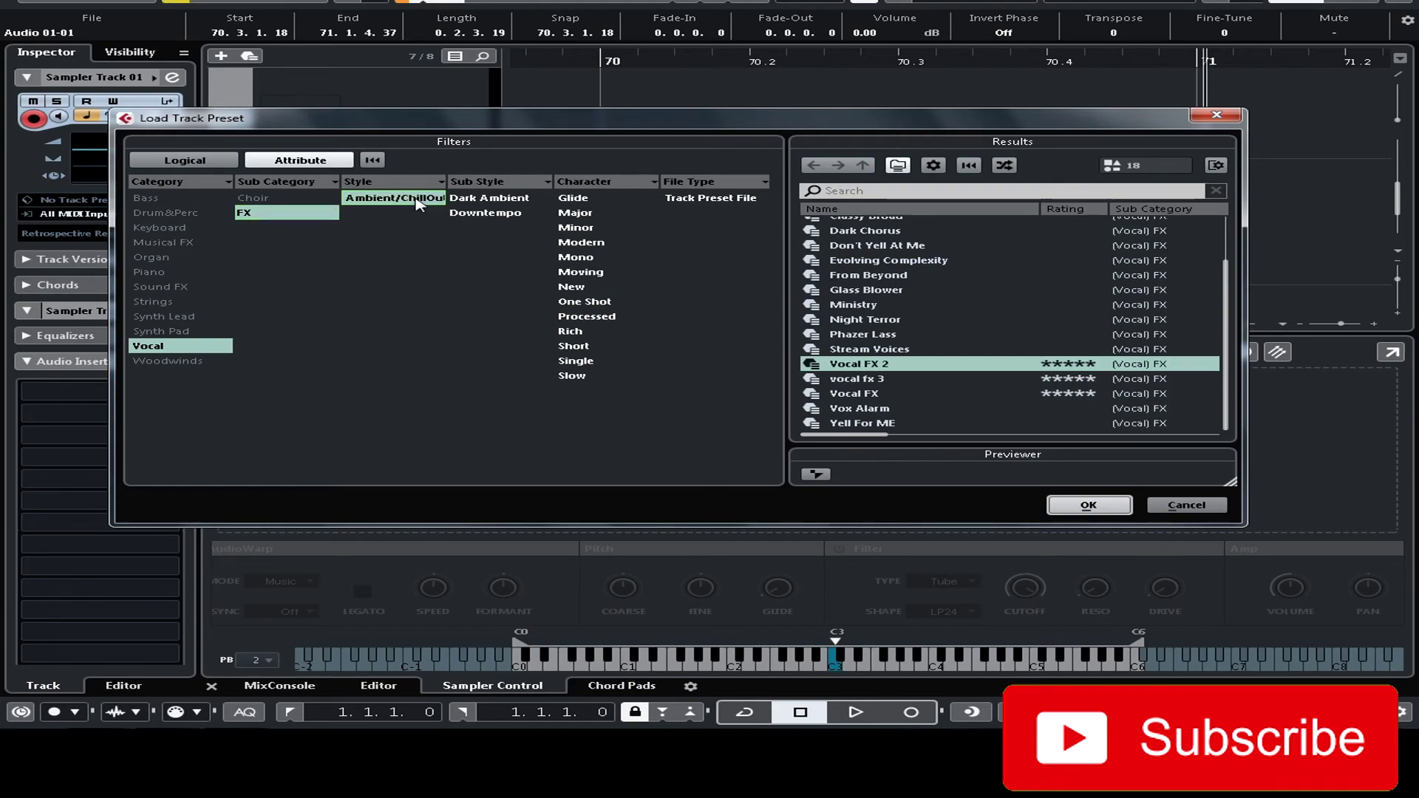
left_click(491, 215)
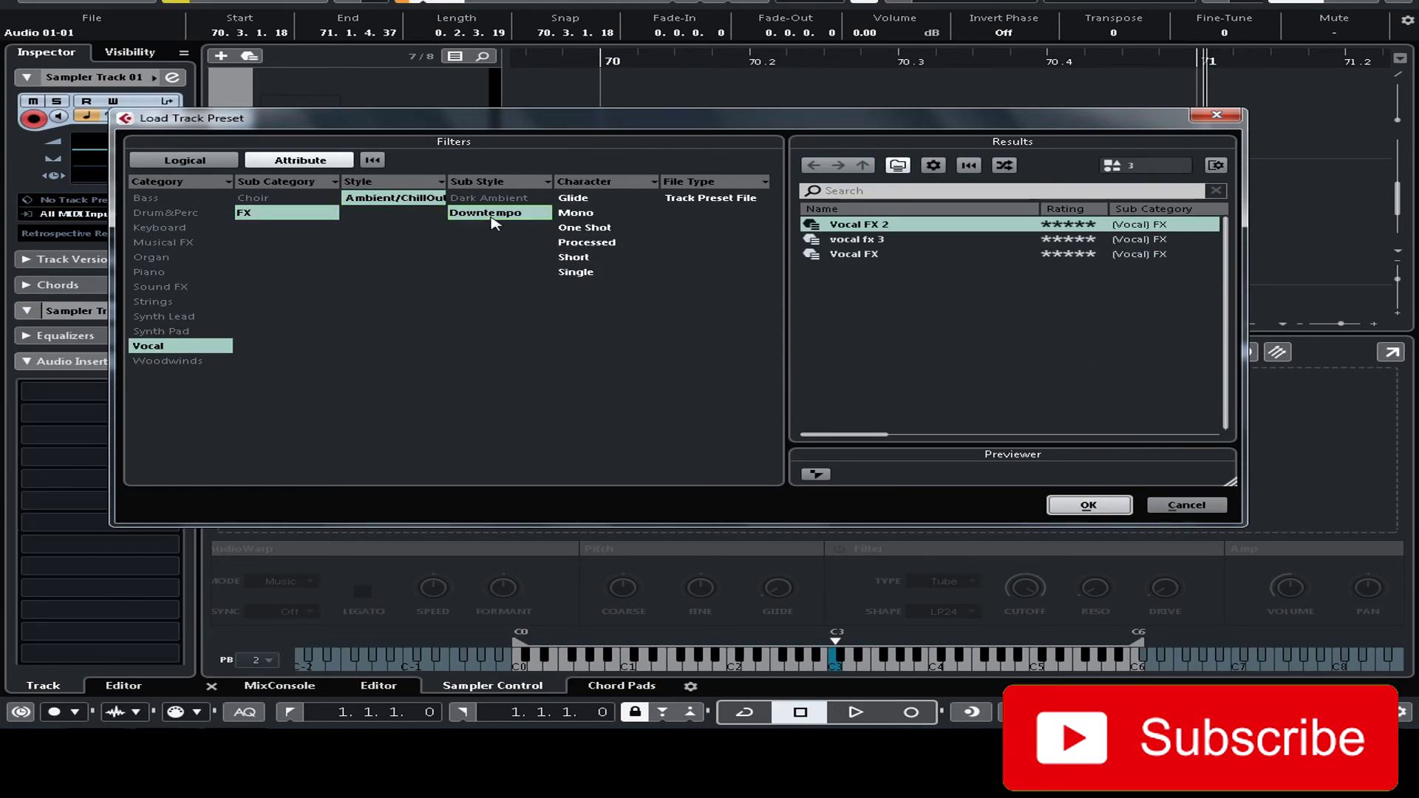
left_click(575, 215)
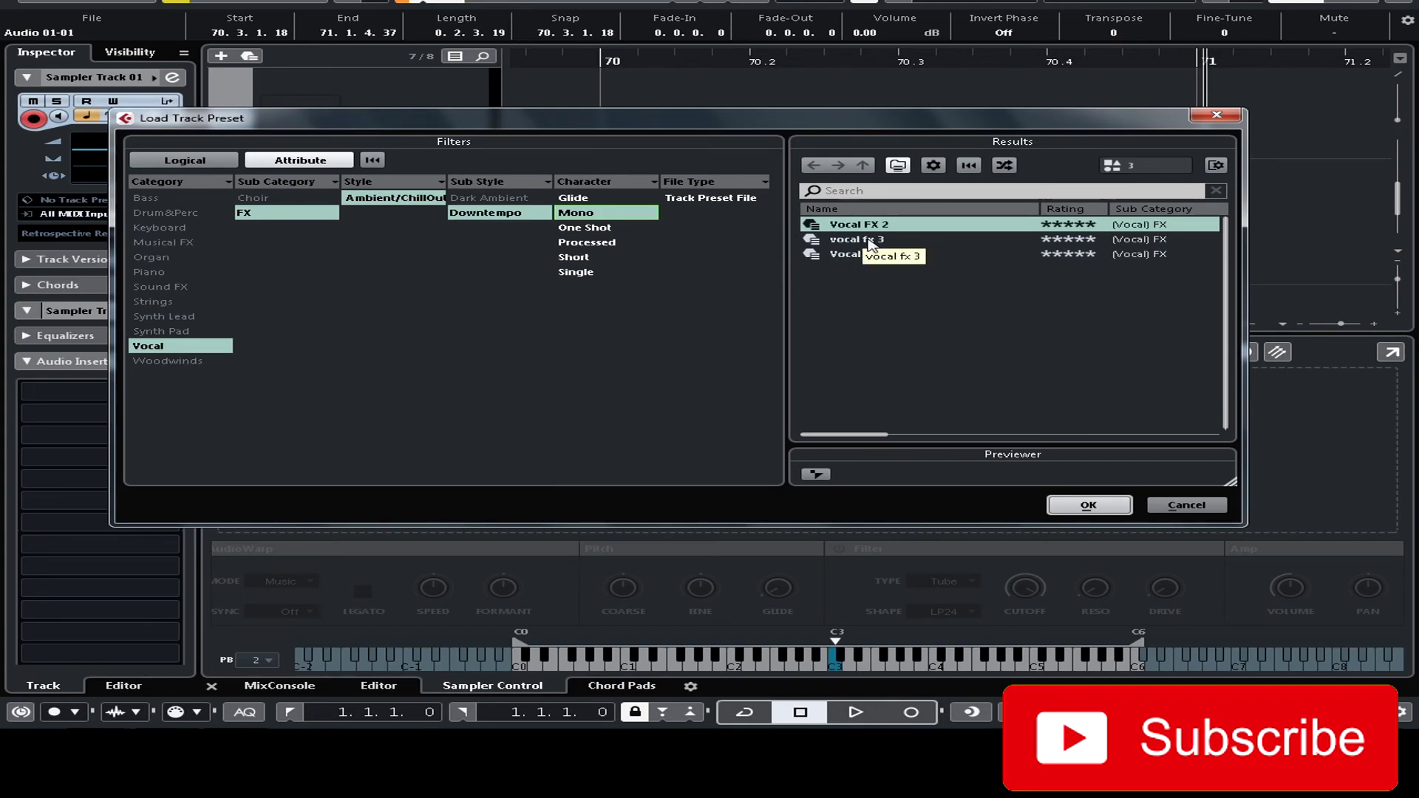
double_click(871, 242)
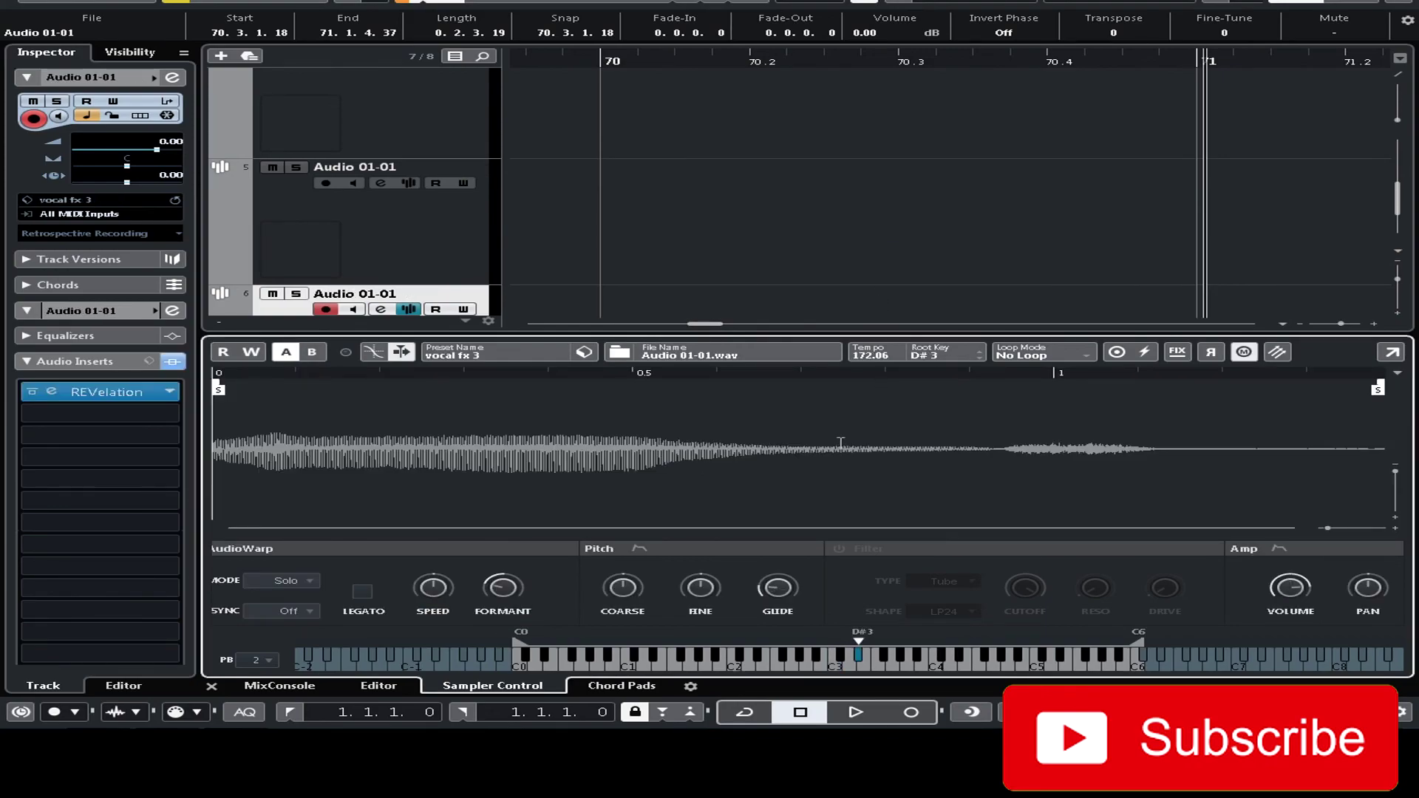